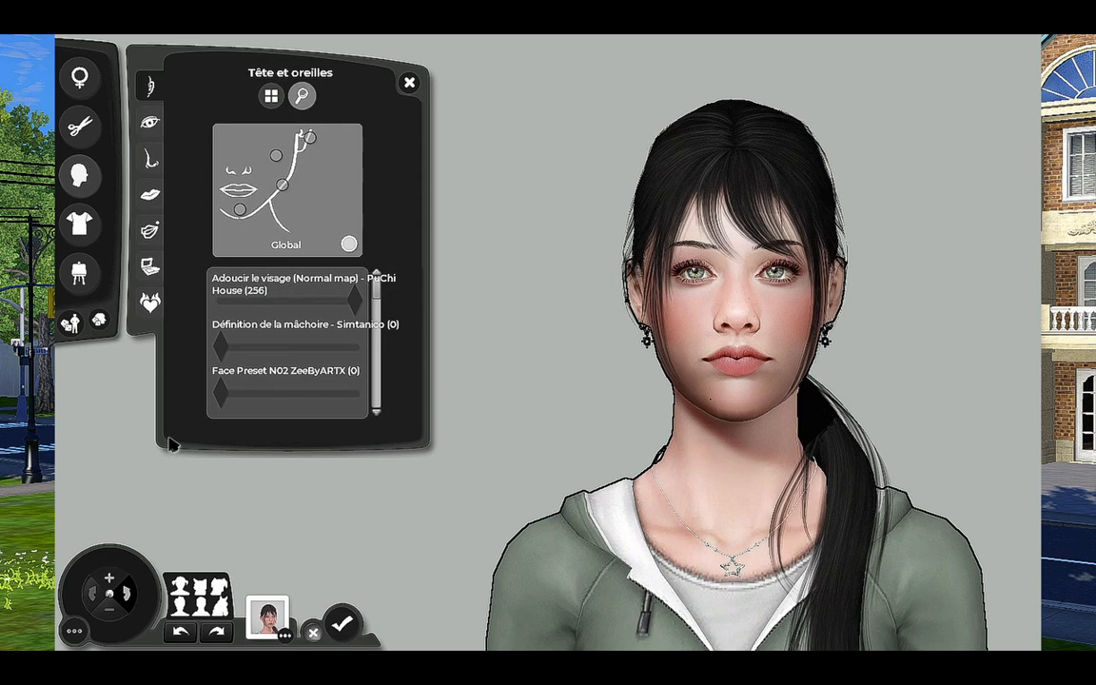
# - Show the sim's eye sliders and run the console command presetexport Eyes_Round_1_Wendy to export them
pyautogui.click(149, 122)
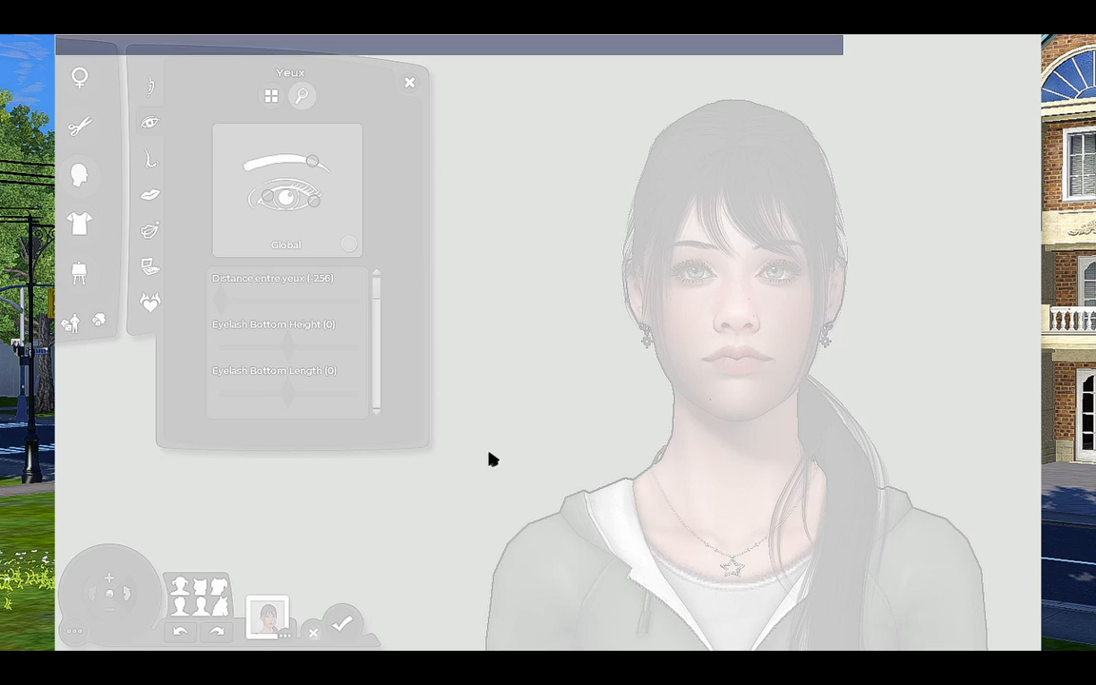
pyautogui.write('presetexport')
pyautogui.write('Eyes_Round_1_Wendy')
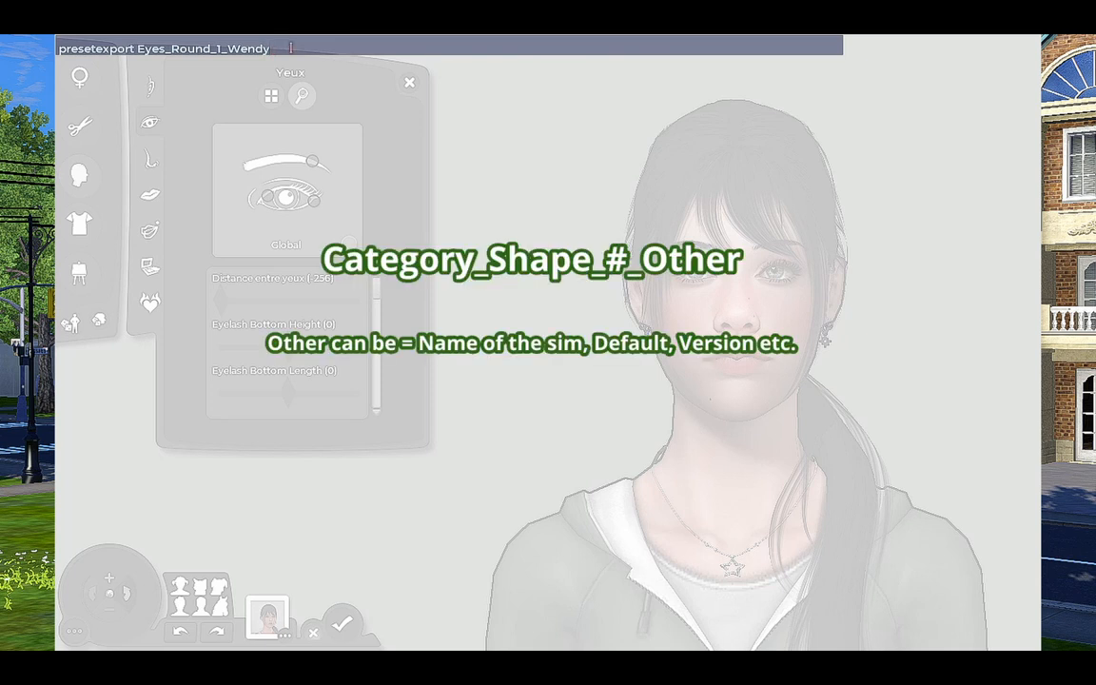
pyautogui.press('Return')
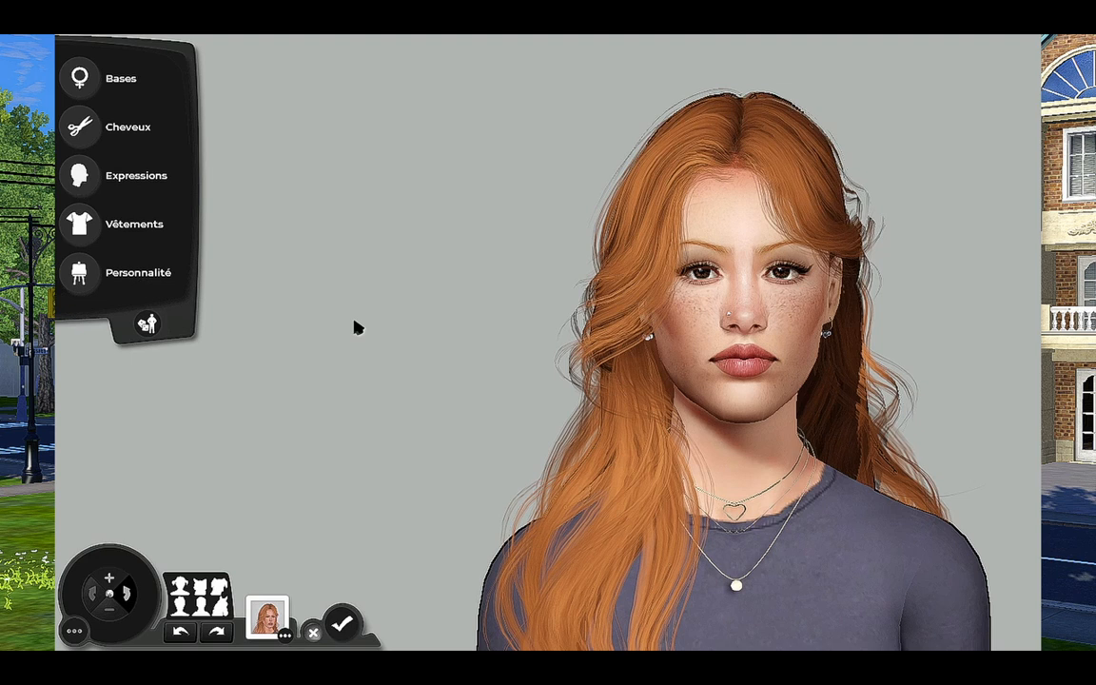
# - Show the red-haired sim's mouth sliders and run the console command presetexport Lips_Round_1_Jane to export them
pyautogui.click(136, 175)
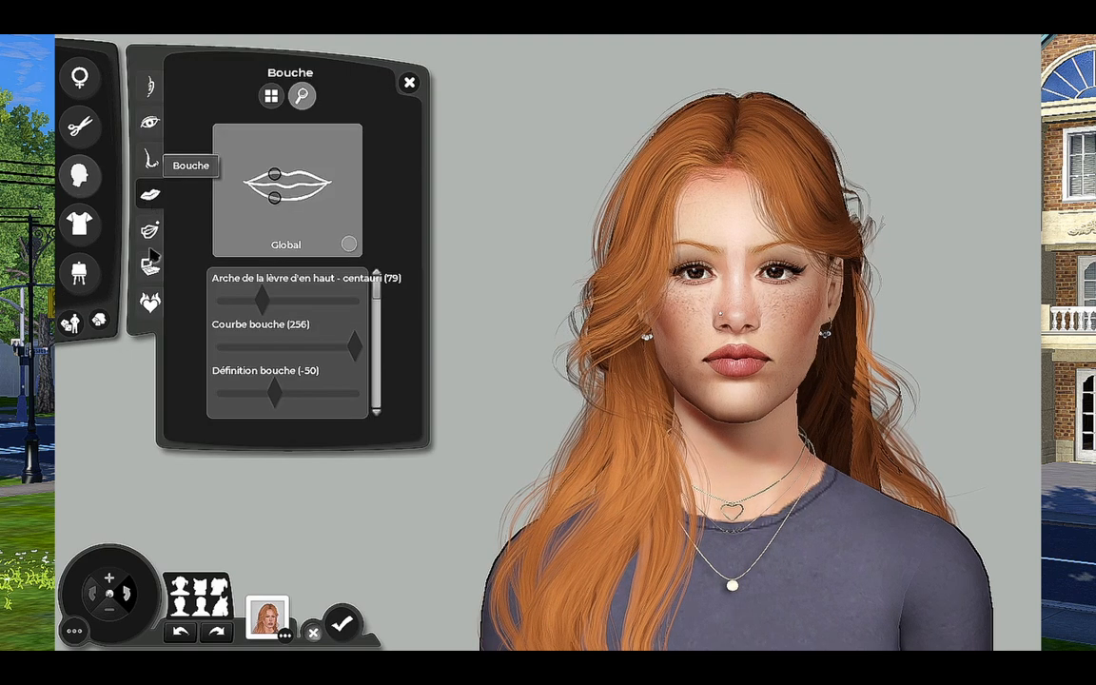
pyautogui.hotkey('ctrl', 'shift', 'c')
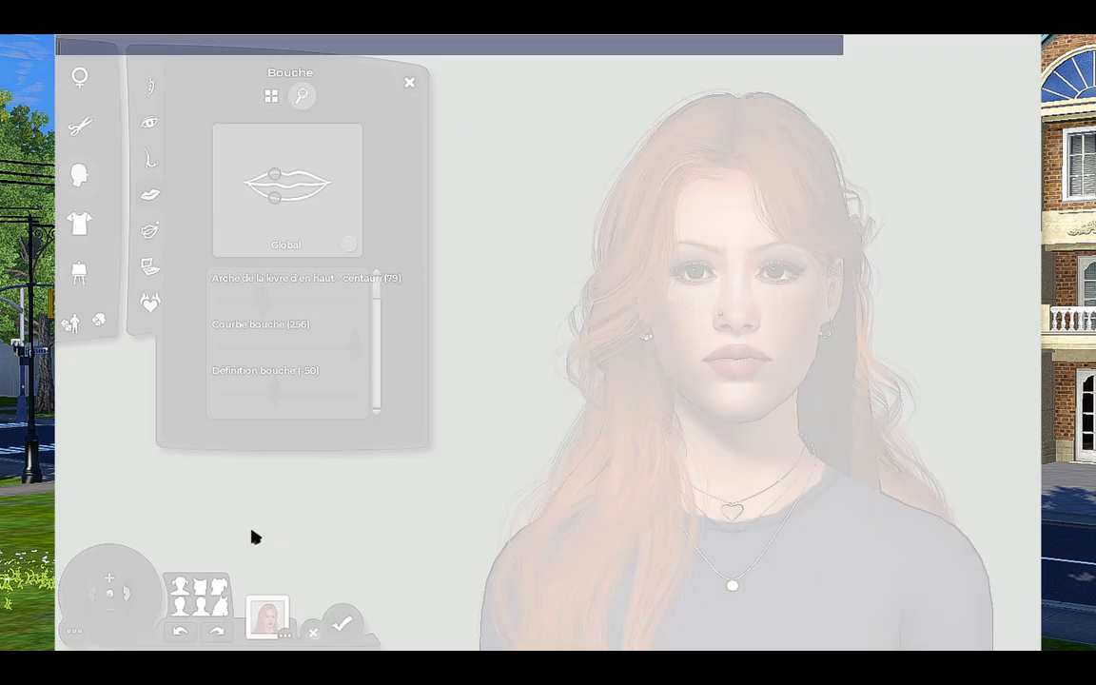
pyautogui.write('presetexport Lips_Round_1_Jane')
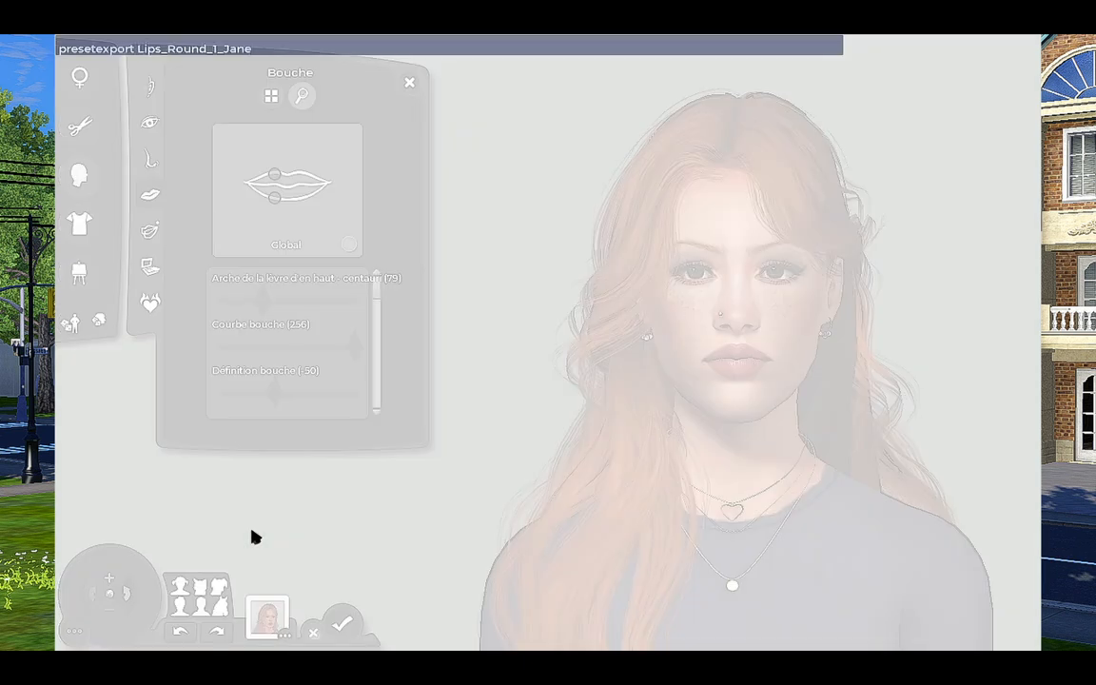
pyautogui.press('Return')
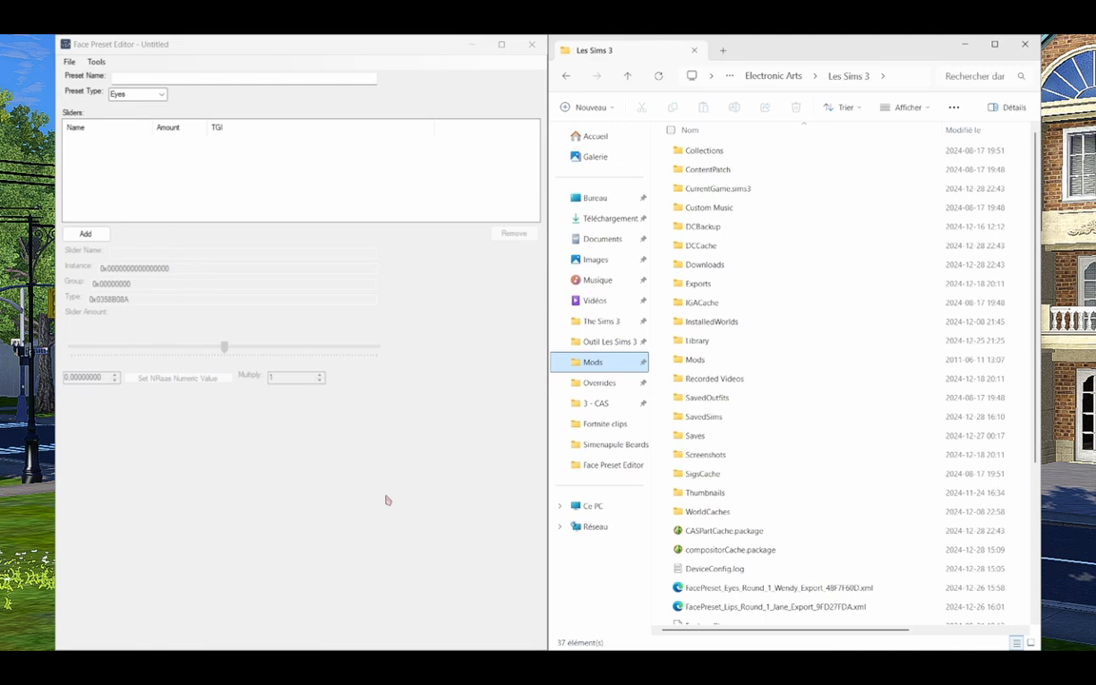
# - In Face Preset Editor, batch convert the exported Eyes_Round_1_Wendy and Lips_Round_1_Jane XML files, using filenames ready for S3PE import
pyautogui.click(97, 62)
pyautogui.click(98, 63)
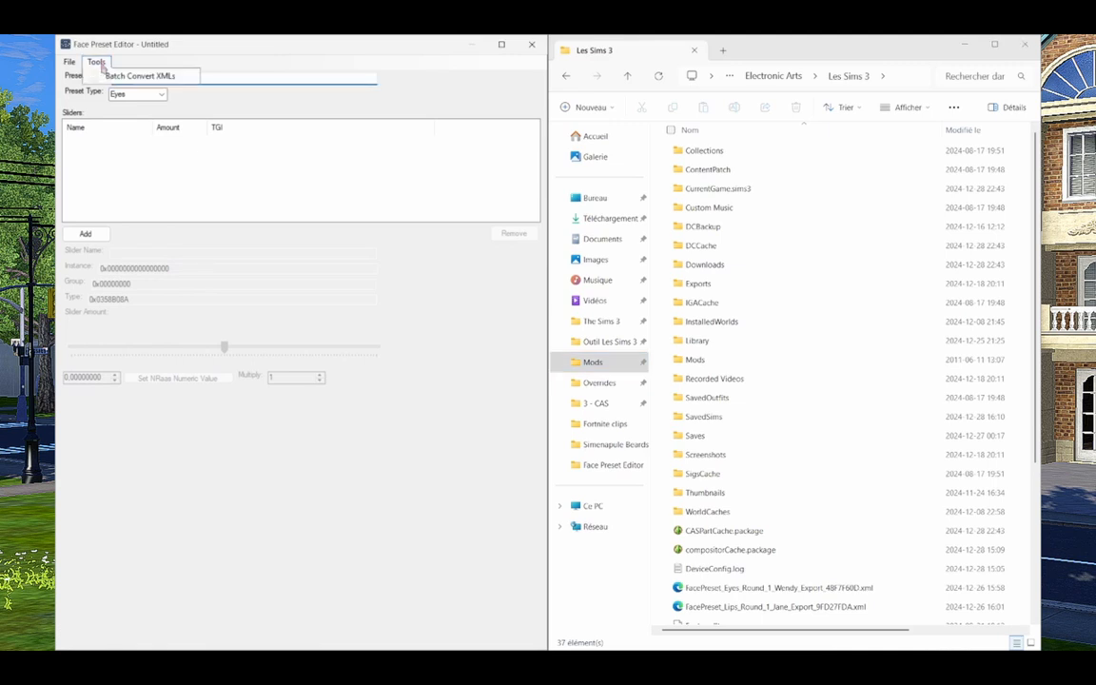
pyautogui.click(115, 77)
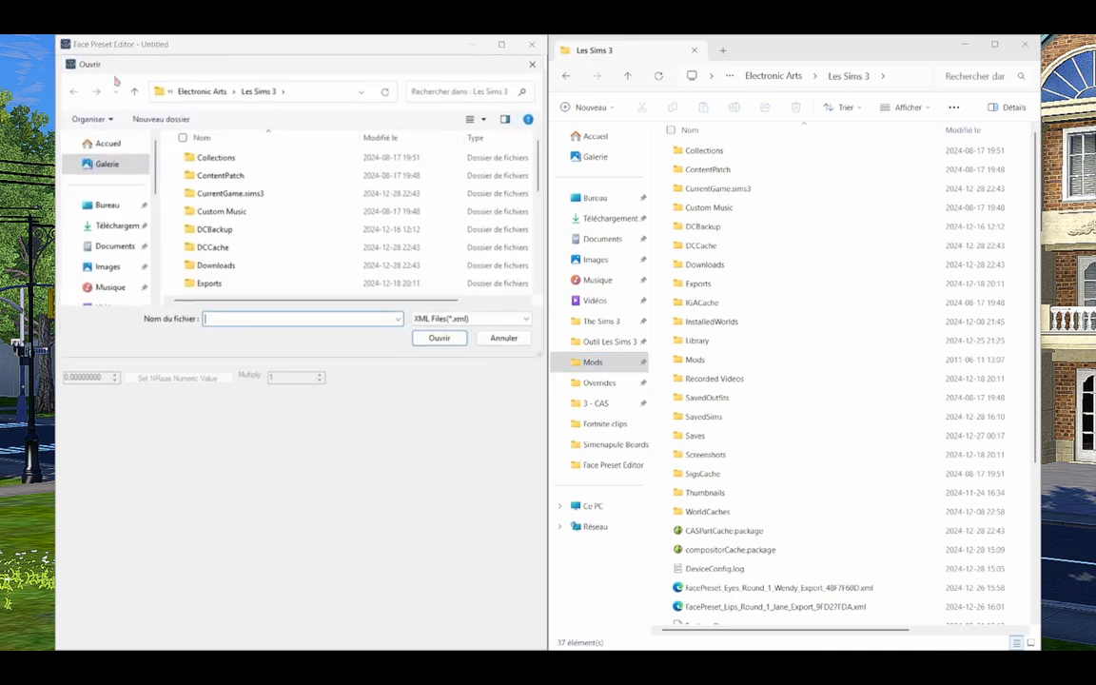
pyautogui.scroll(-8, 530, 252)
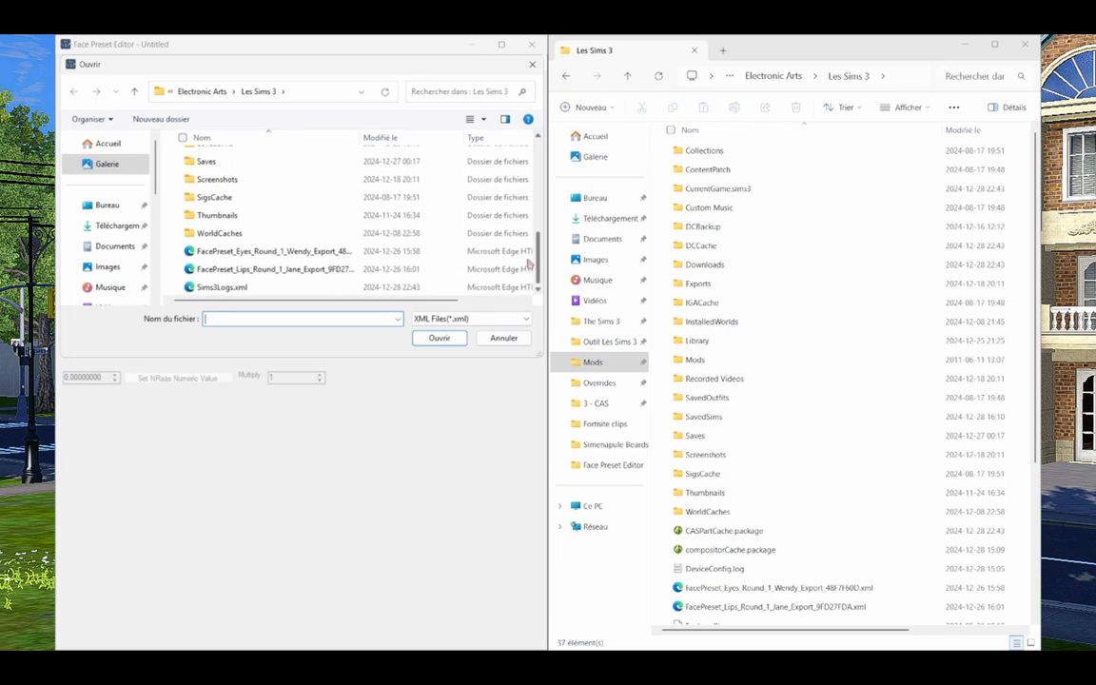
pyautogui.click(177, 251)
pyautogui.click(178, 269)
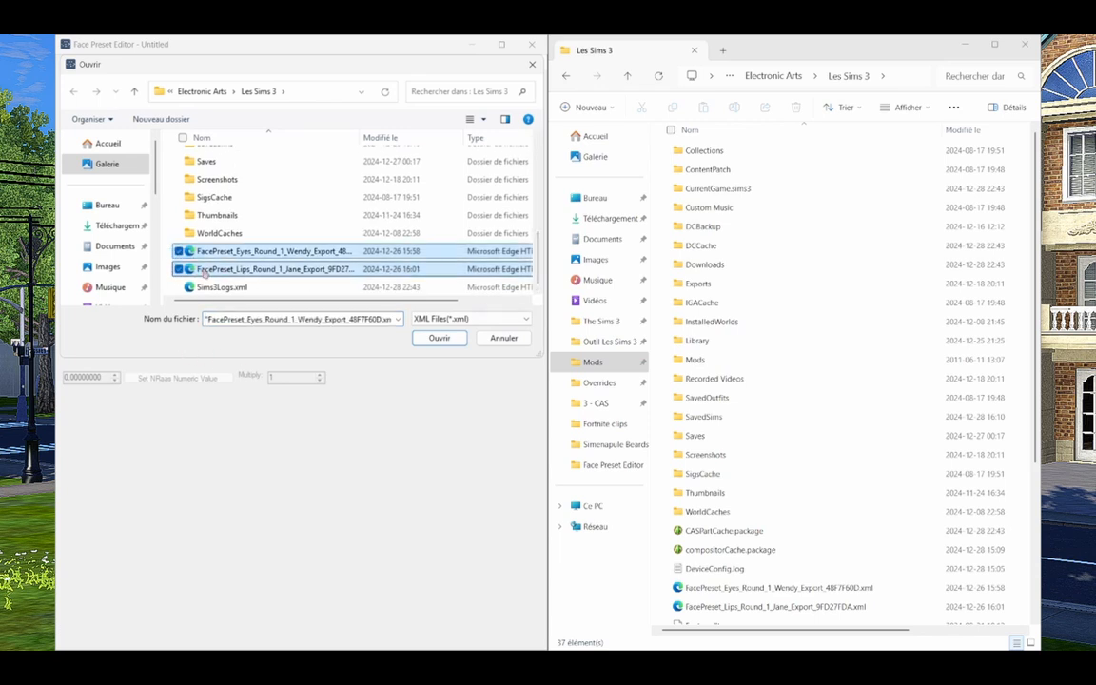
pyautogui.click(439, 337)
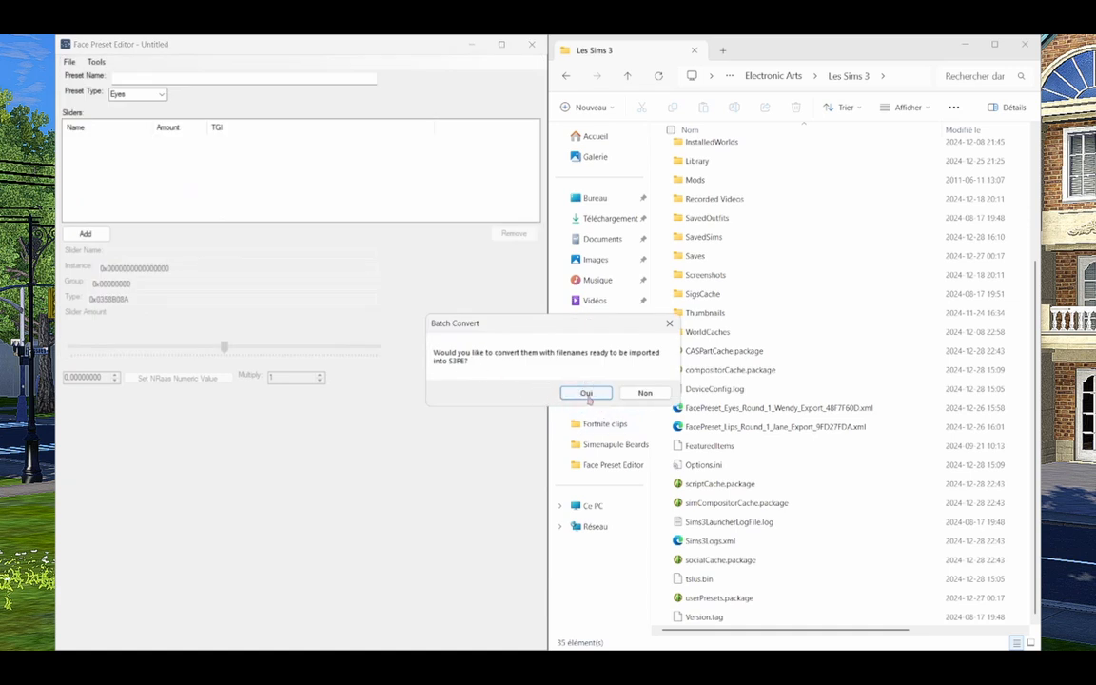
pyautogui.click(587, 394)
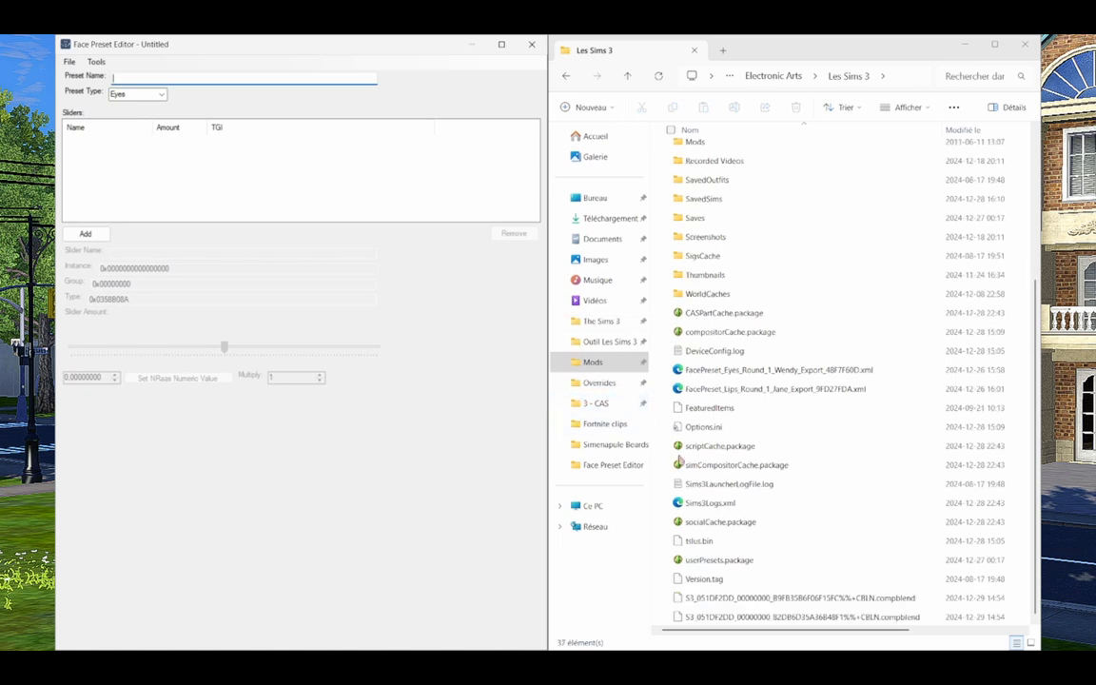
# - Examine the two converted compblend files and their source FacePreset XML files in the Les Sims 3 folder
pyautogui.click(666, 598)
pyautogui.keyDown('shift'); pyautogui.click(764, 616); pyautogui.keyUp('shift')
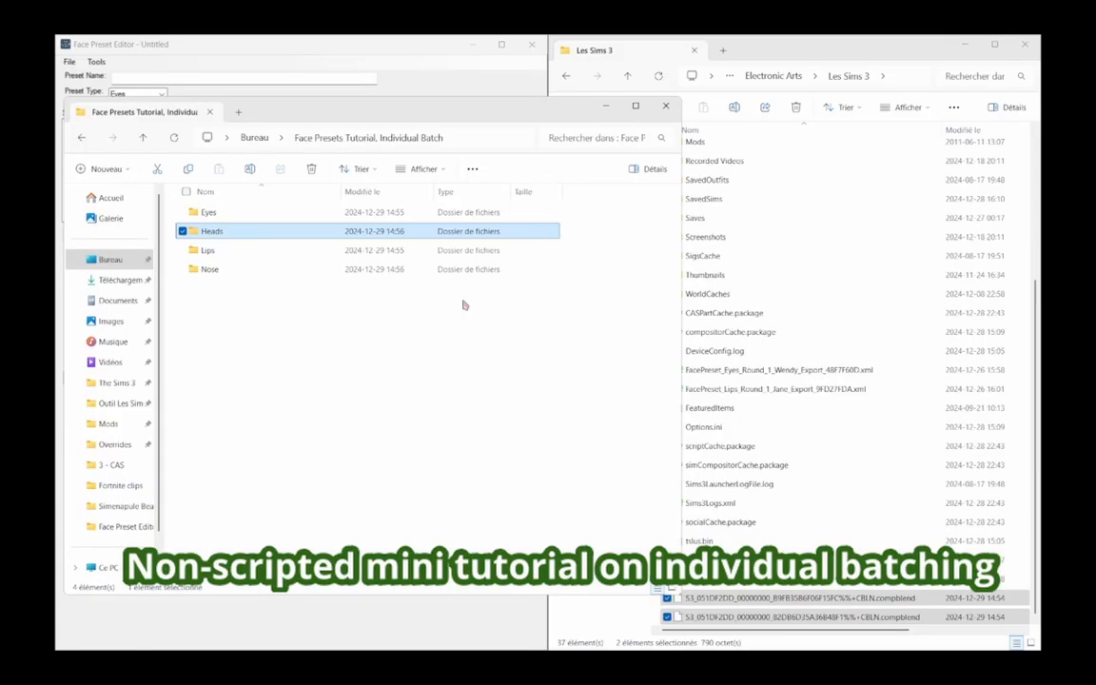
pyautogui.click(543, 388)
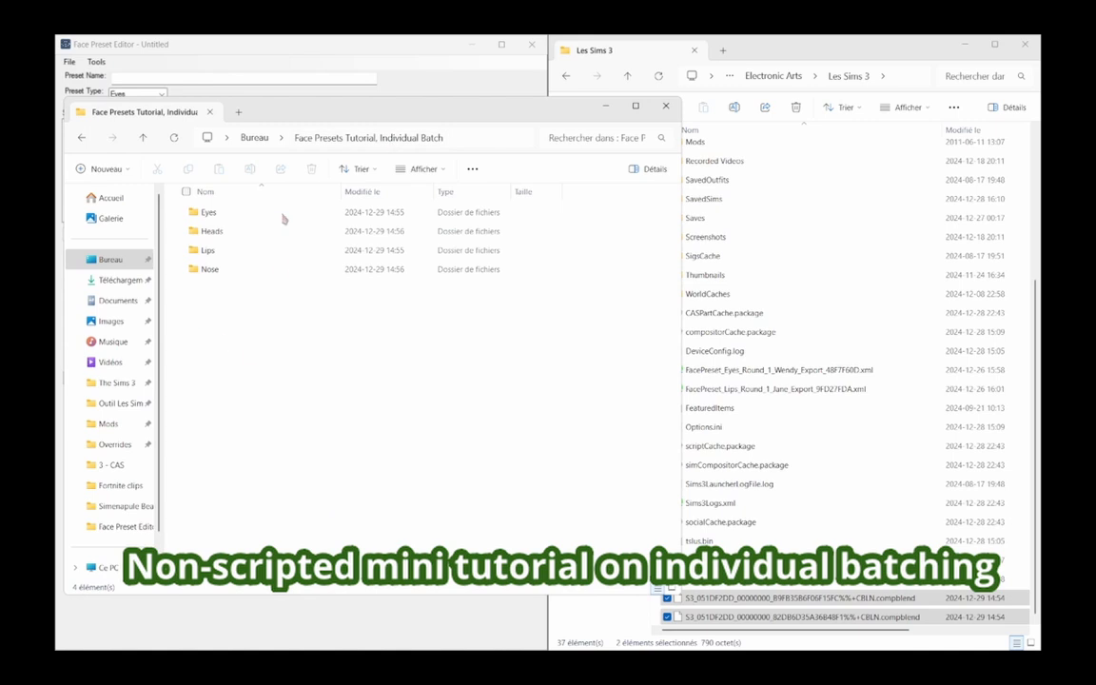
pyautogui.moveTo(258, 123); pyautogui.dragTo(267, 97)
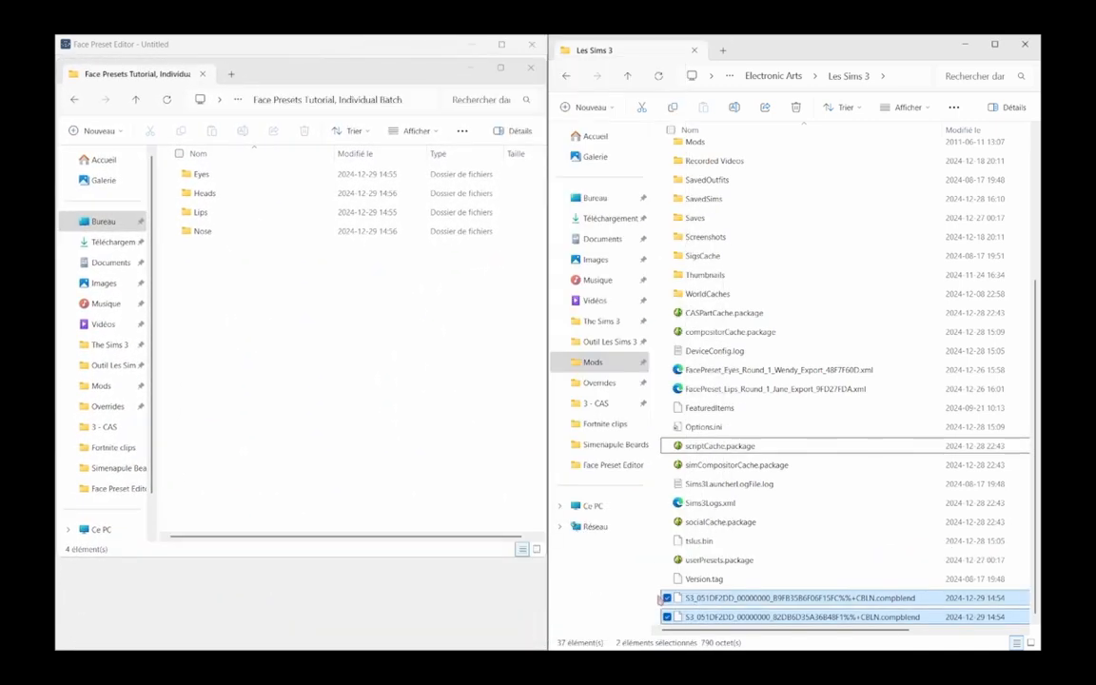
pyautogui.click(654, 602)
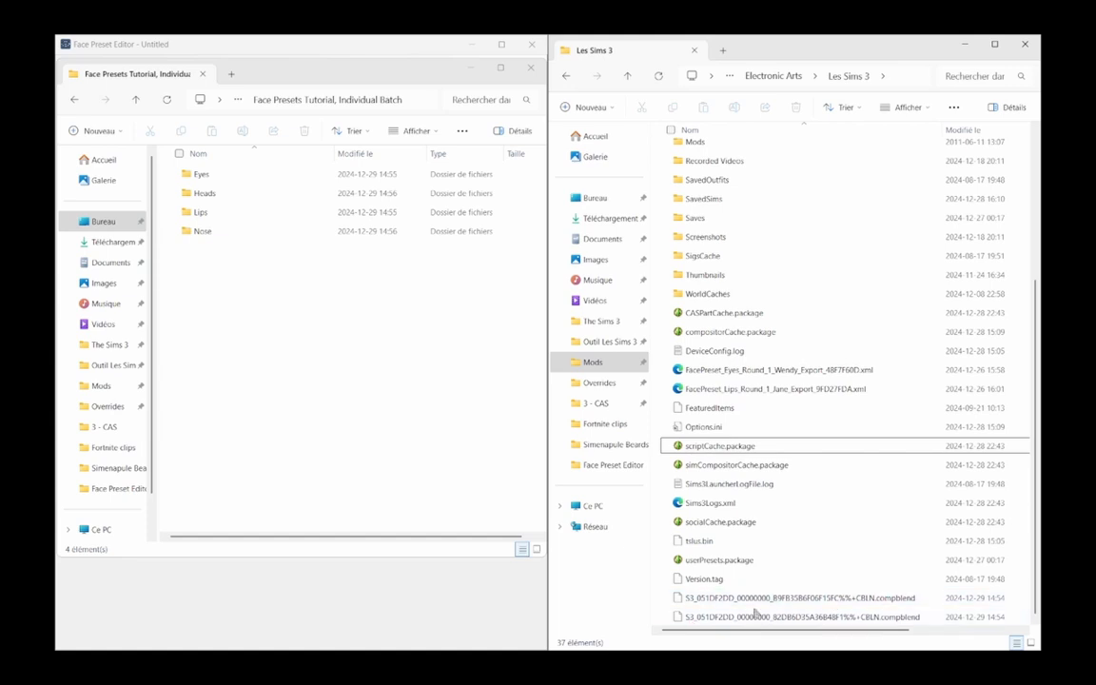
pyautogui.moveTo(654, 601); pyautogui.dragTo(666, 621)
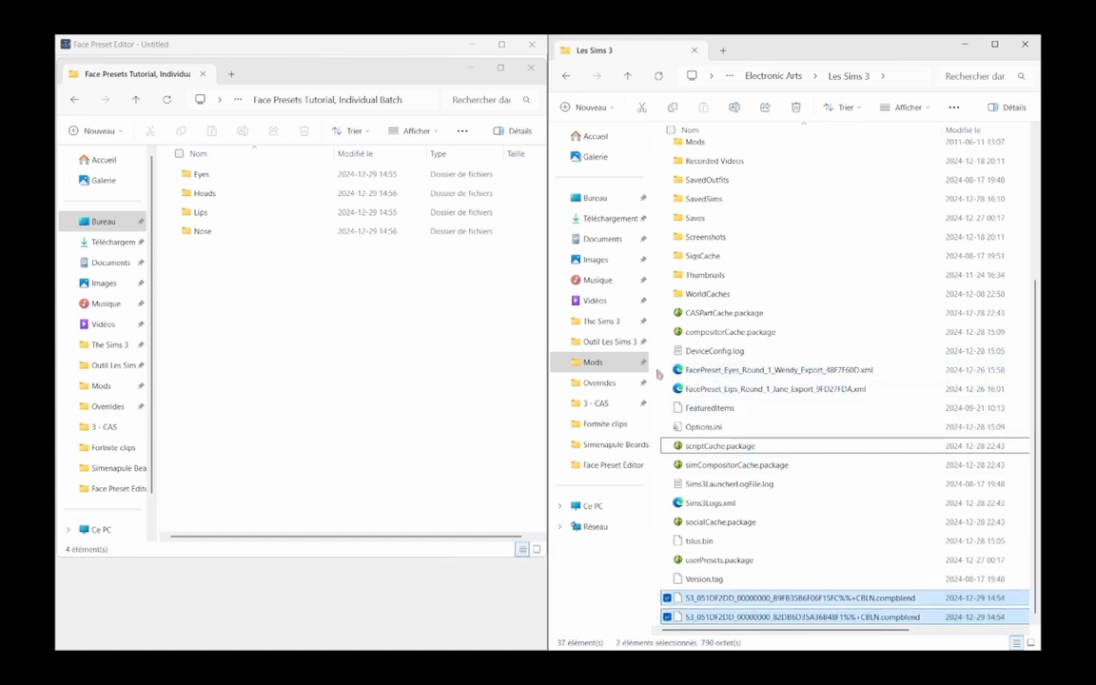
pyautogui.moveTo(656, 376); pyautogui.dragTo(666, 392)
pyautogui.moveTo(339, 82); pyautogui.dragTo(352, 170)
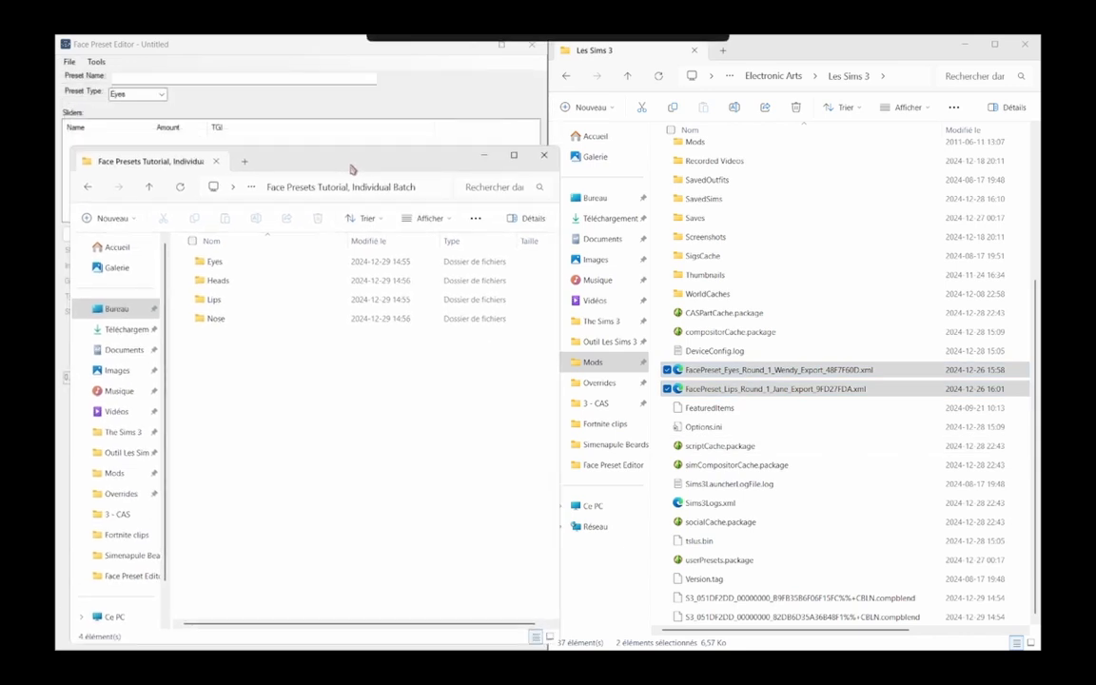
pyautogui.click(97, 60)
pyautogui.click(96, 61)
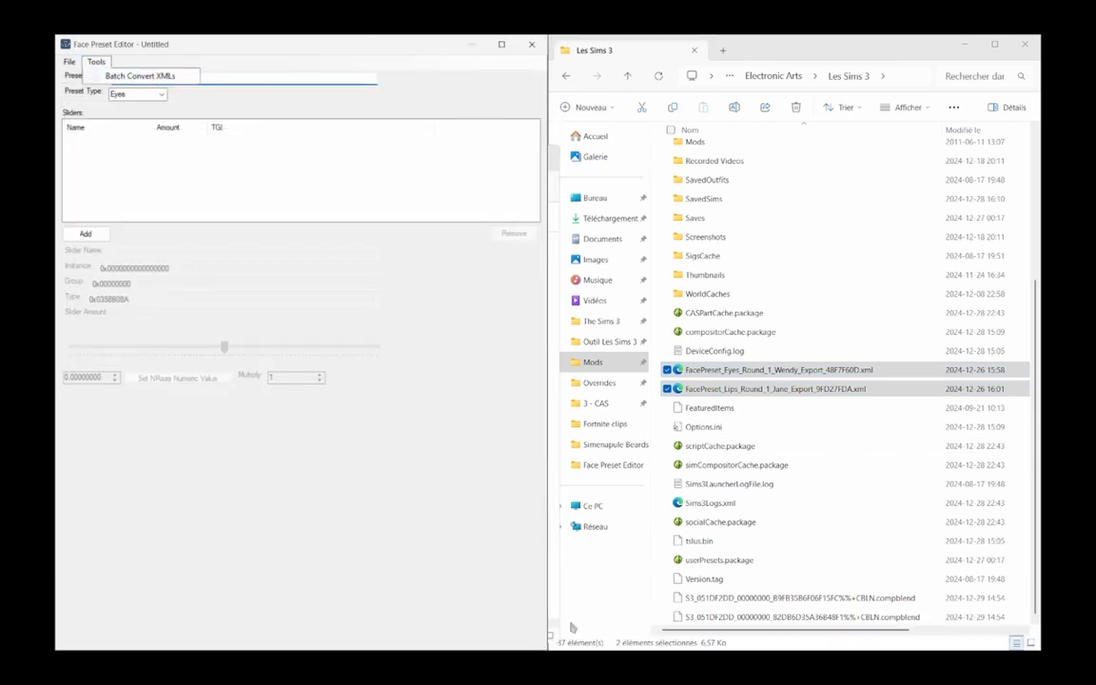
pyautogui.click(667, 599)
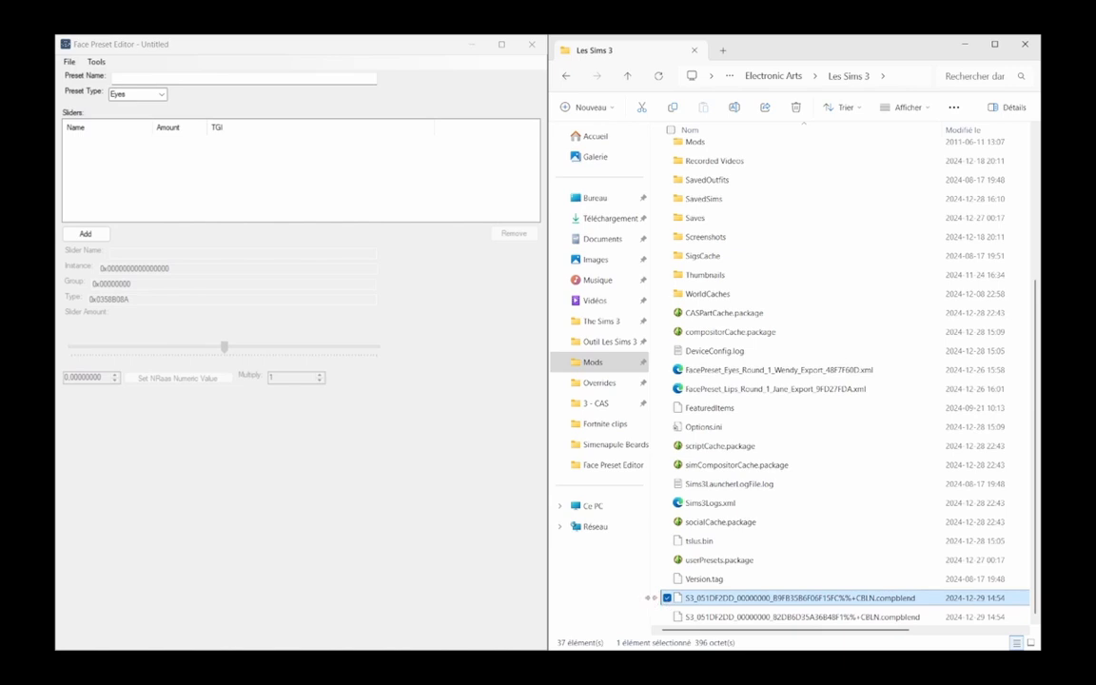
pyautogui.click(667, 616)
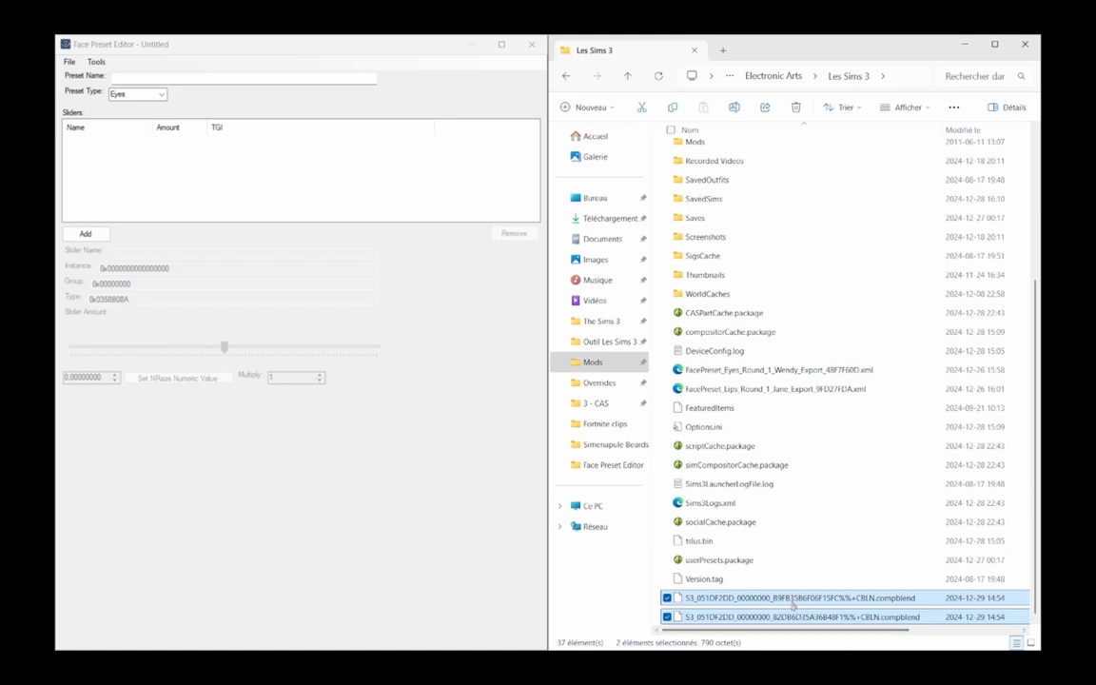
pyautogui.click(887, 599)
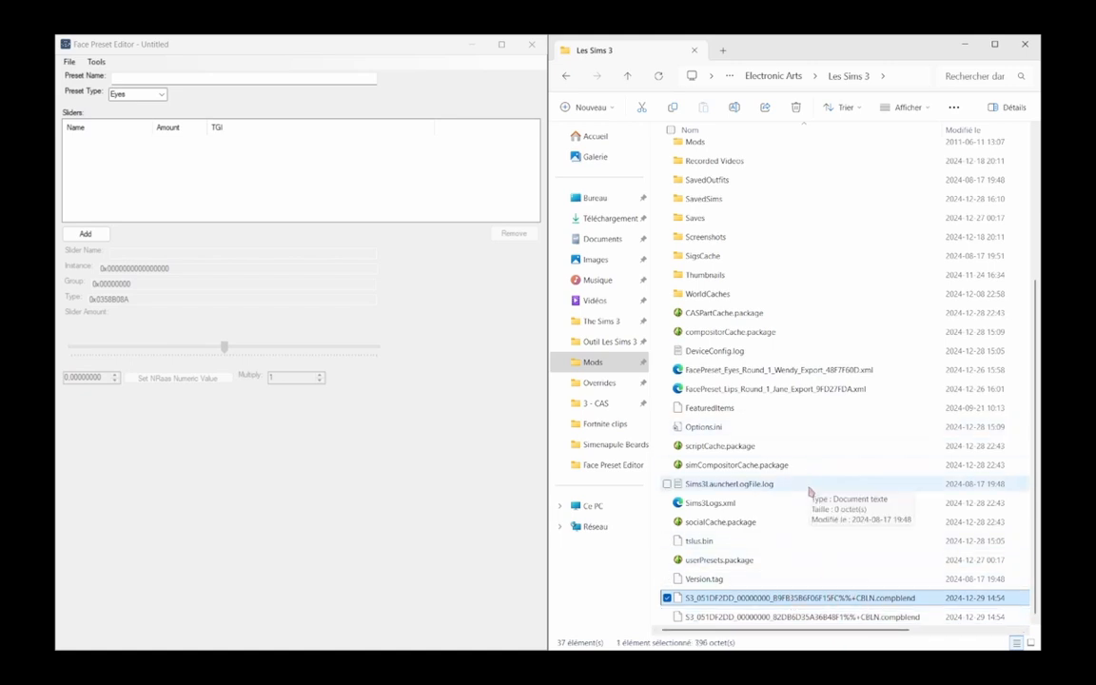
pyautogui.click(666, 599)
pyautogui.moveTo(663, 609); pyautogui.dragTo(682, 618)
# - Switch to the Face Presets Tutorial, Individual Batch folder and review its Eyes, Heads, Lips and Nose subfolders
pyautogui.moveTo(557, 625)
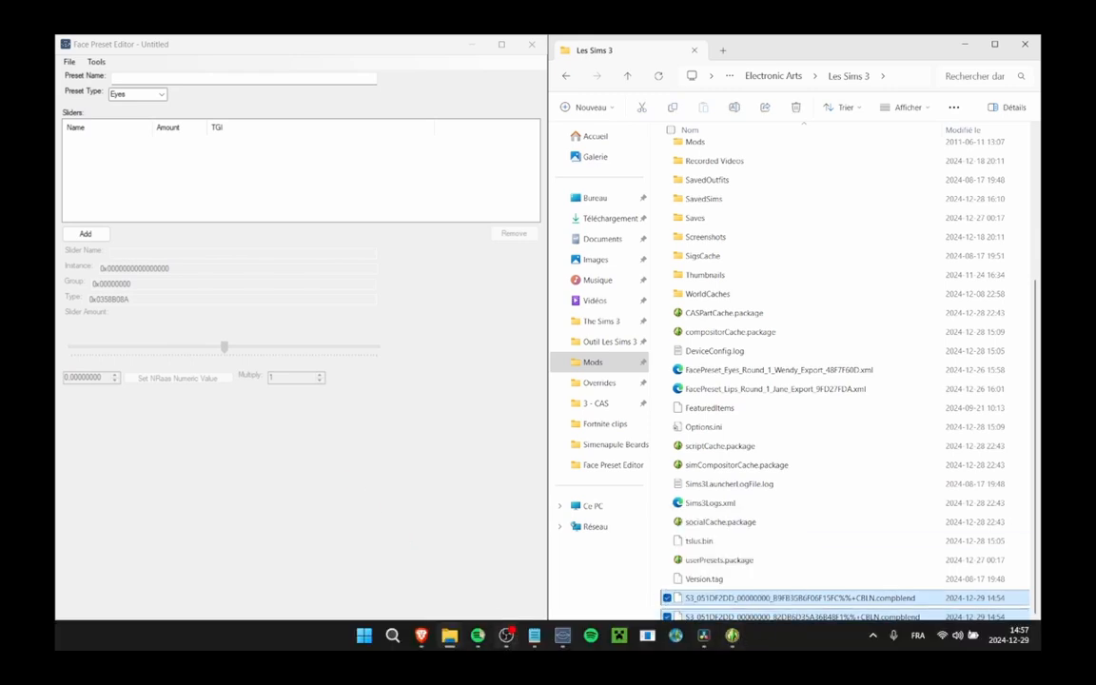
pyautogui.moveTo(449, 635)
pyautogui.click(619, 568)
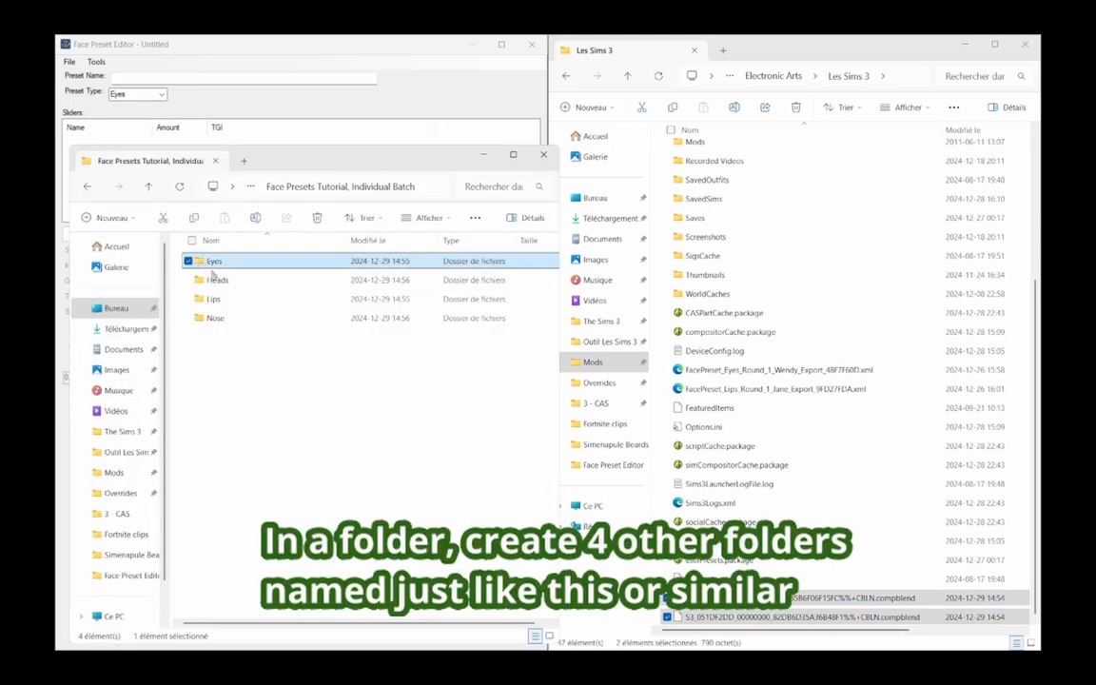
pyautogui.click(221, 300)
pyautogui.click(222, 318)
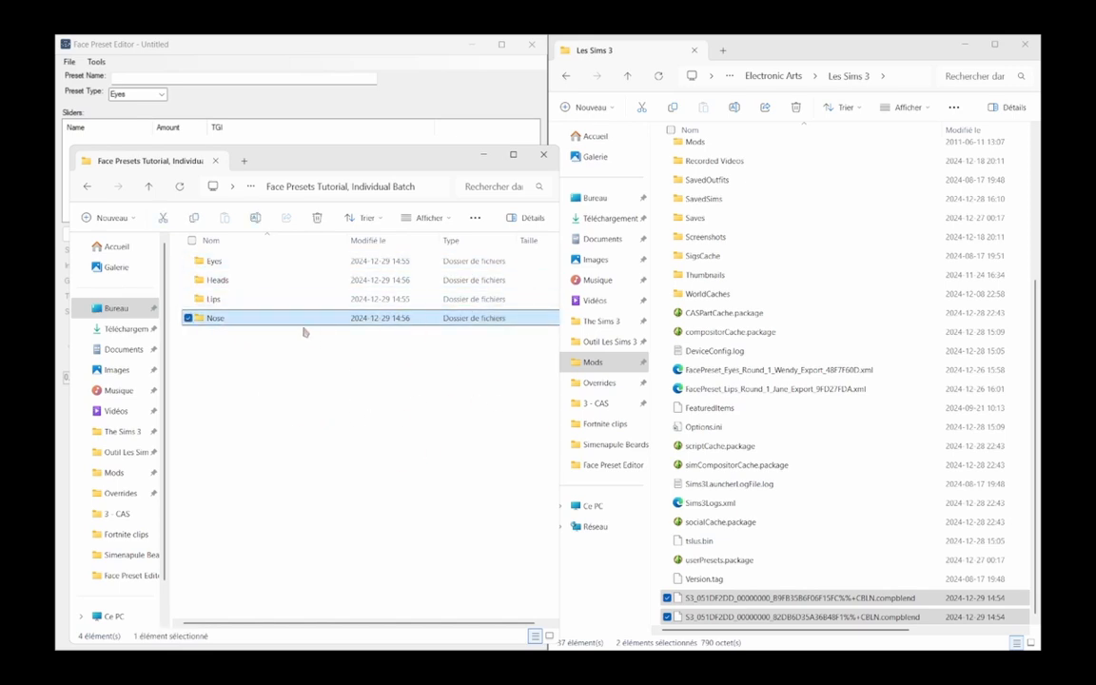
pyautogui.click(200, 261)
pyautogui.click(237, 282)
pyautogui.click(242, 299)
pyautogui.click(245, 316)
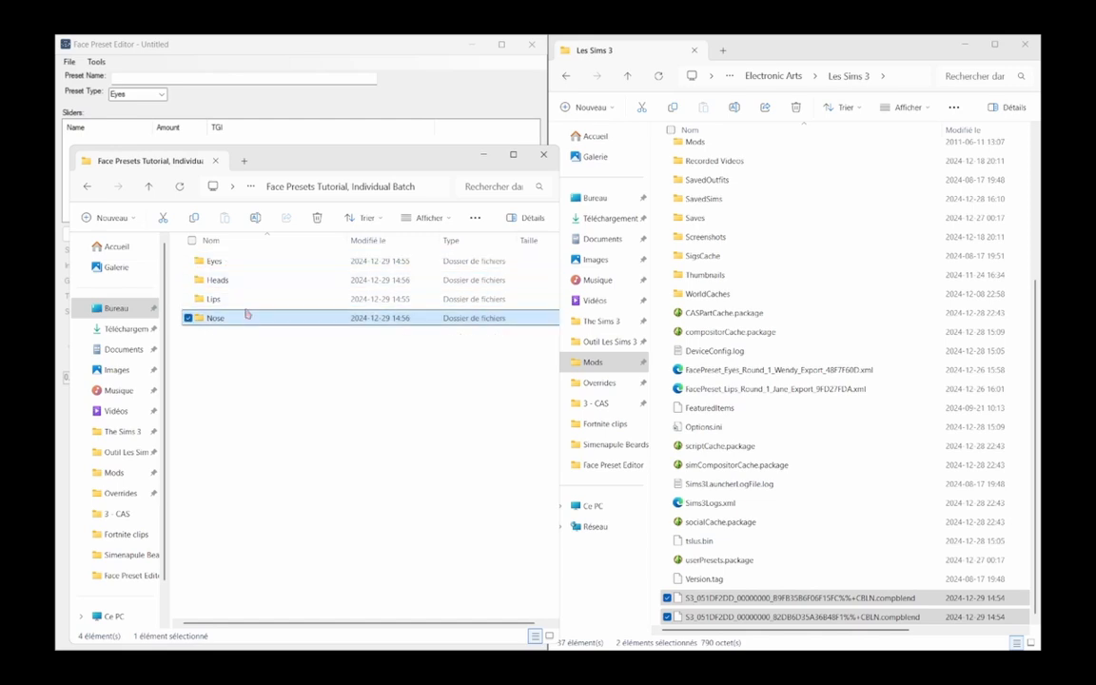
# - Create a subfolder named FacePreset_Eyes_Round_1_Wendy inside the Eyes folder
pyautogui.doubleClick(198, 261)
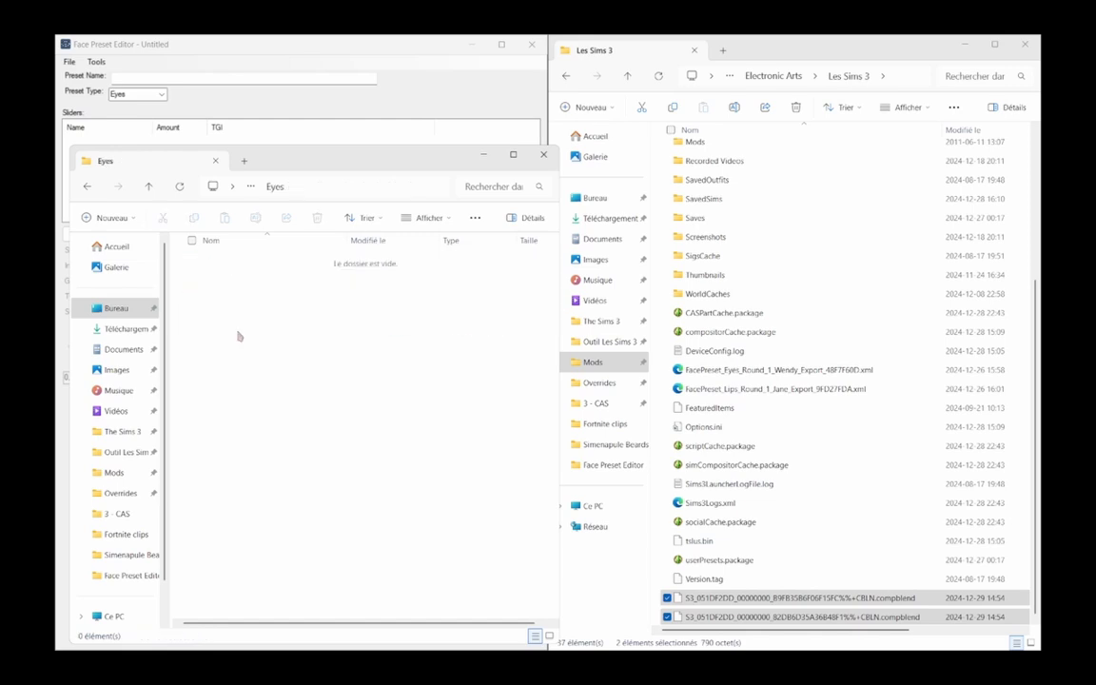
pyautogui.rightClick(238, 336)
pyautogui.moveTo(314, 433)
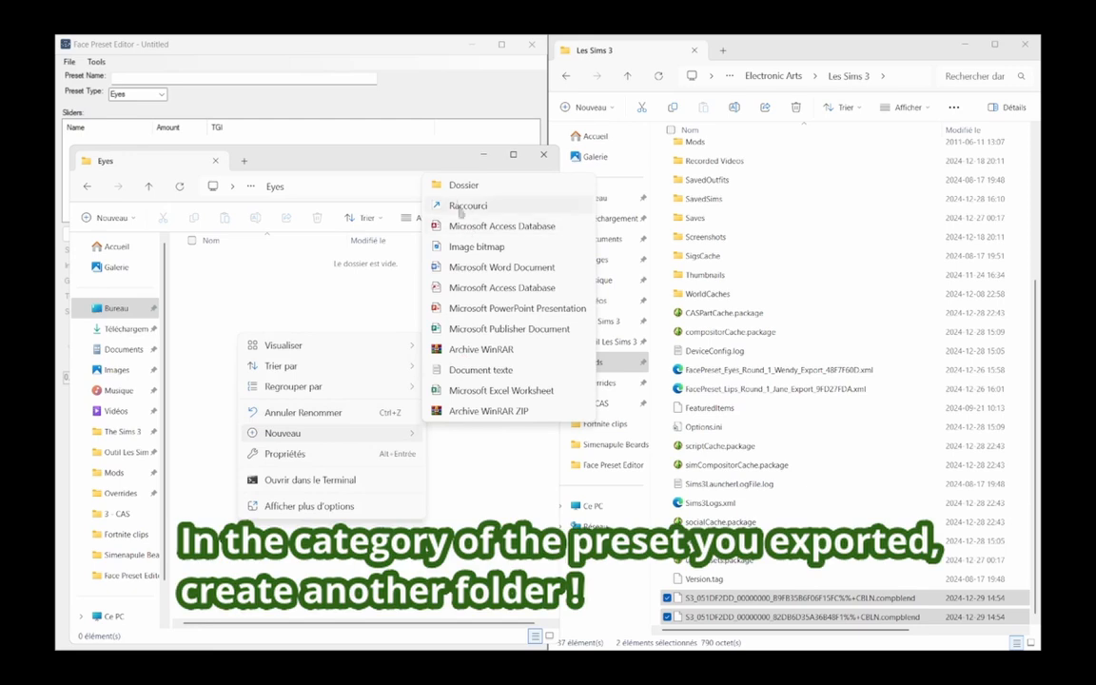
pyautogui.click(448, 168)
pyautogui.rightClick(337, 374)
pyautogui.moveTo(391, 477)
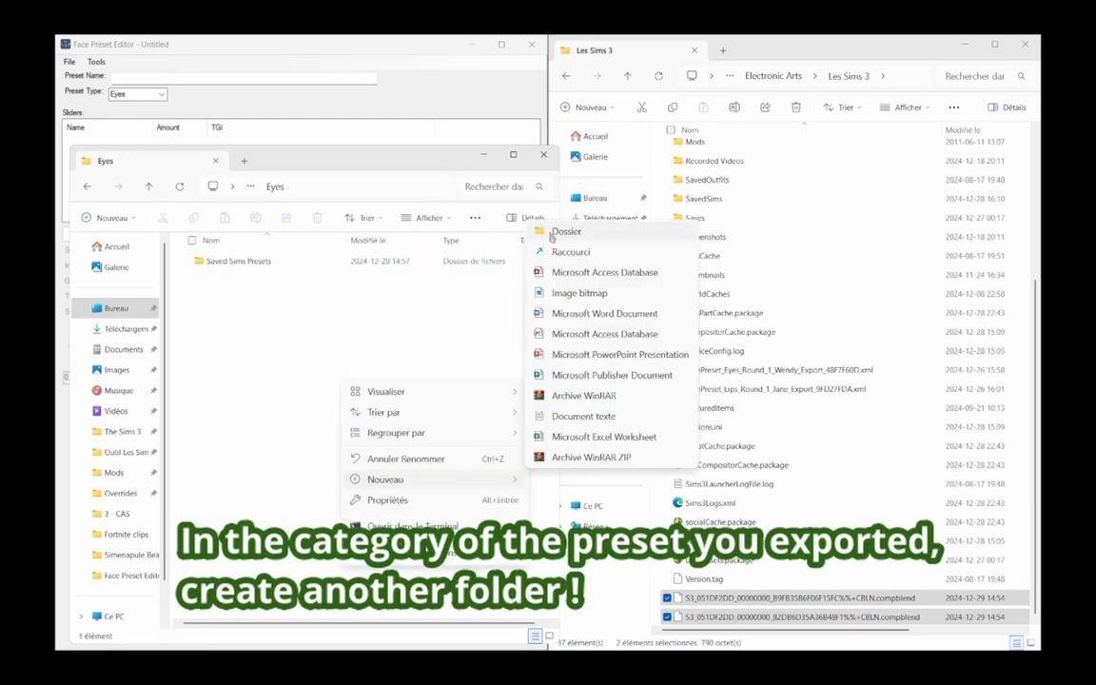
pyautogui.click(558, 235)
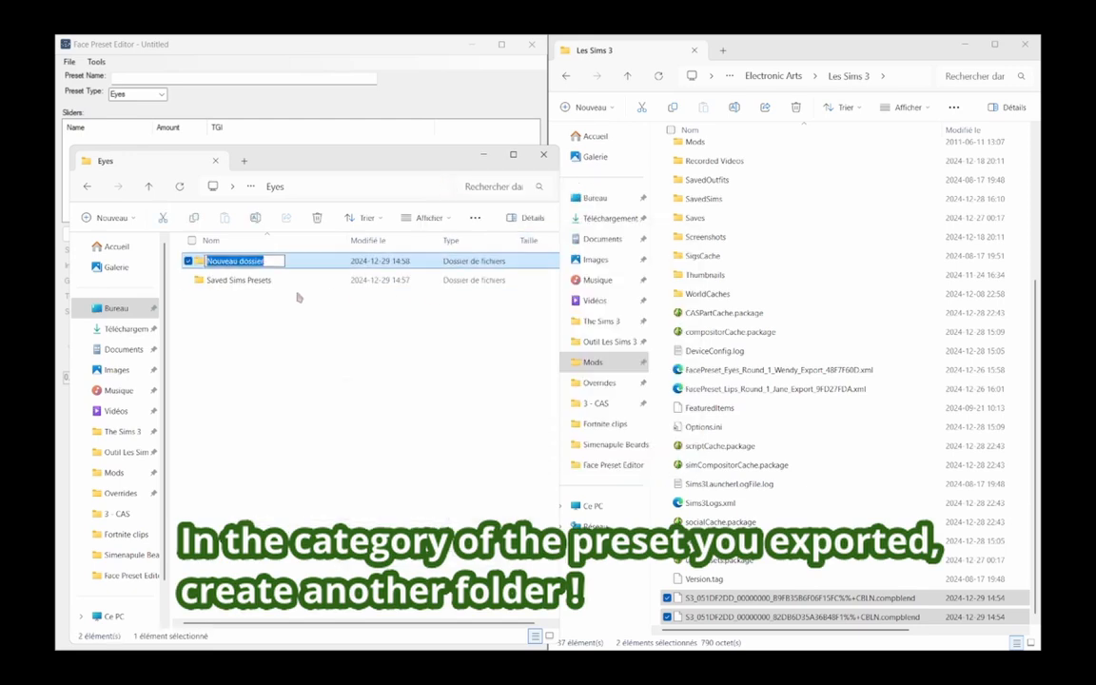
pyautogui.write('FacePreset_Eyes_Round_1_Wendy')
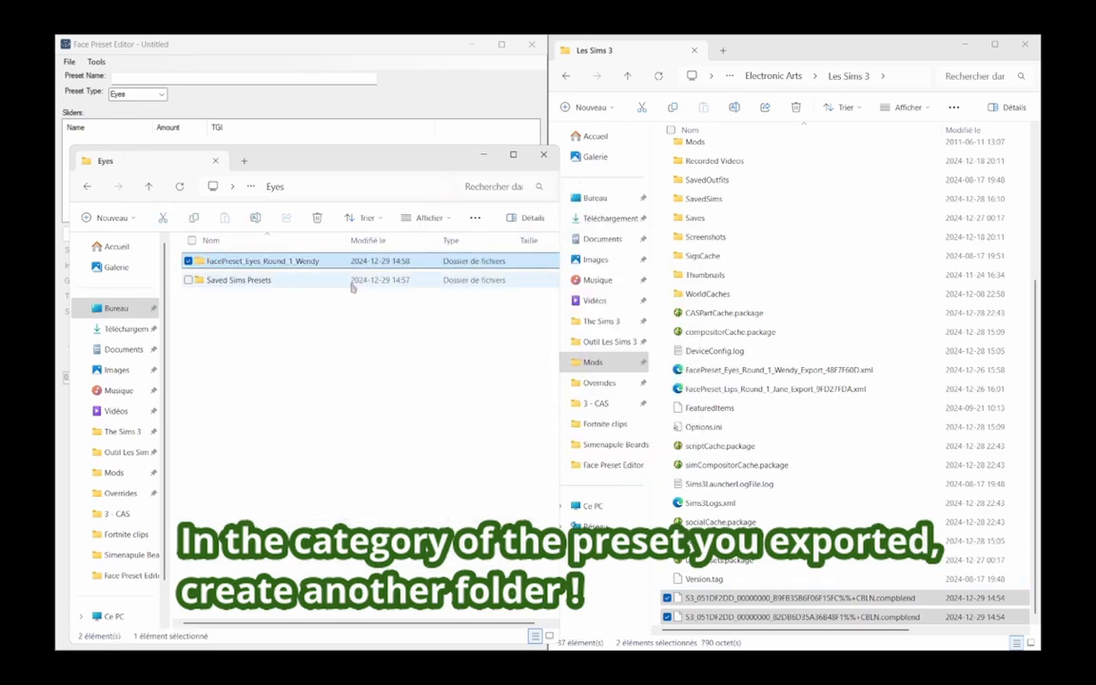
pyautogui.click(375, 365)
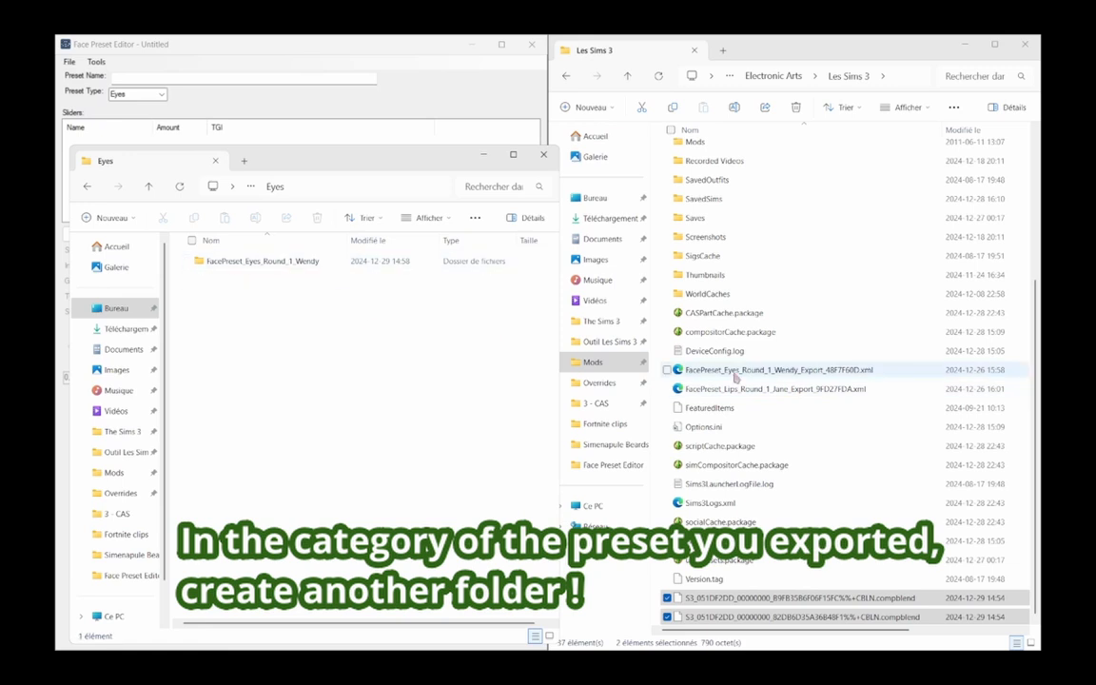
# - Move FacePreset_Eyes_Round_1_Wendy_Export_48F7F60D.xml into the FacePreset_Eyes_Round_1_Wendy folder and check that folder's contents
pyautogui.moveTo(771, 370); pyautogui.dragTo(269, 261)
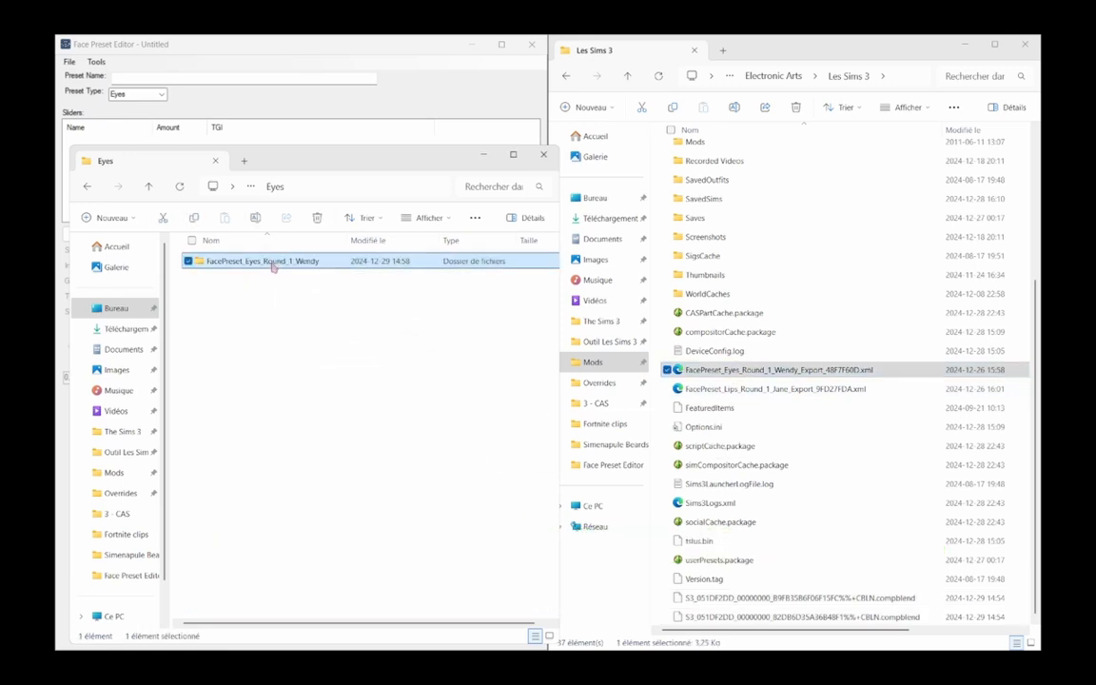
pyautogui.doubleClick(270, 261)
pyautogui.click(87, 187)
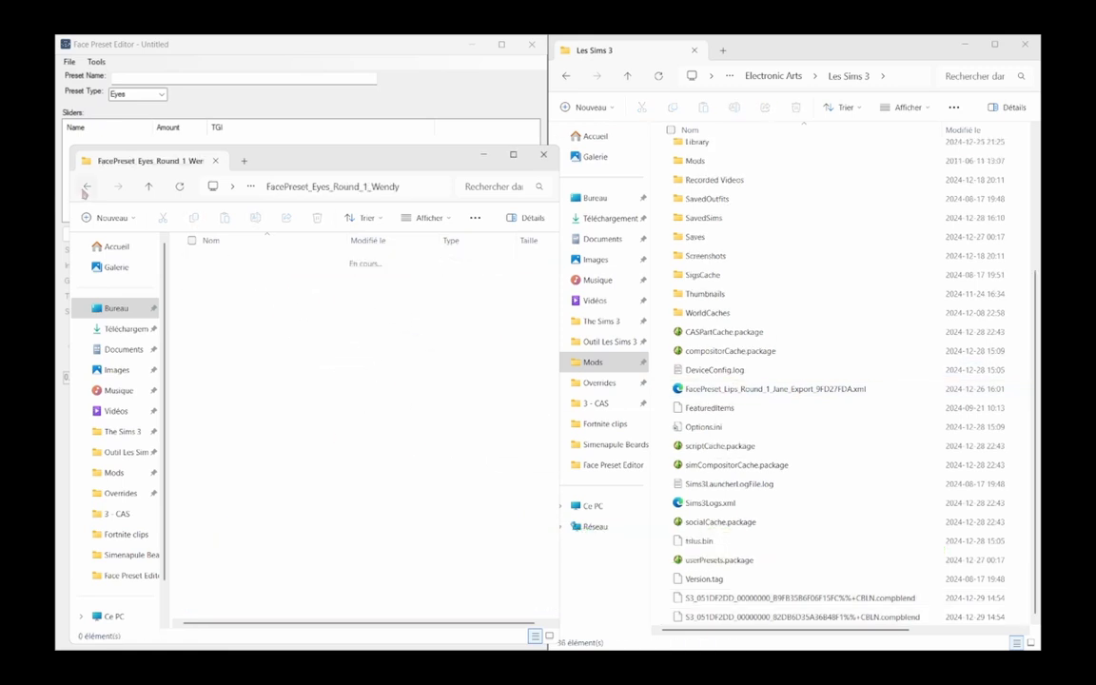
# - Create a subfolder named Lips_Round_1_Jane inside the Lips folder and move FacePreset_Lips_Round_1_Jane_Export_9FD27FDA.xml into it
pyautogui.click(87, 188)
pyautogui.doubleClick(236, 302)
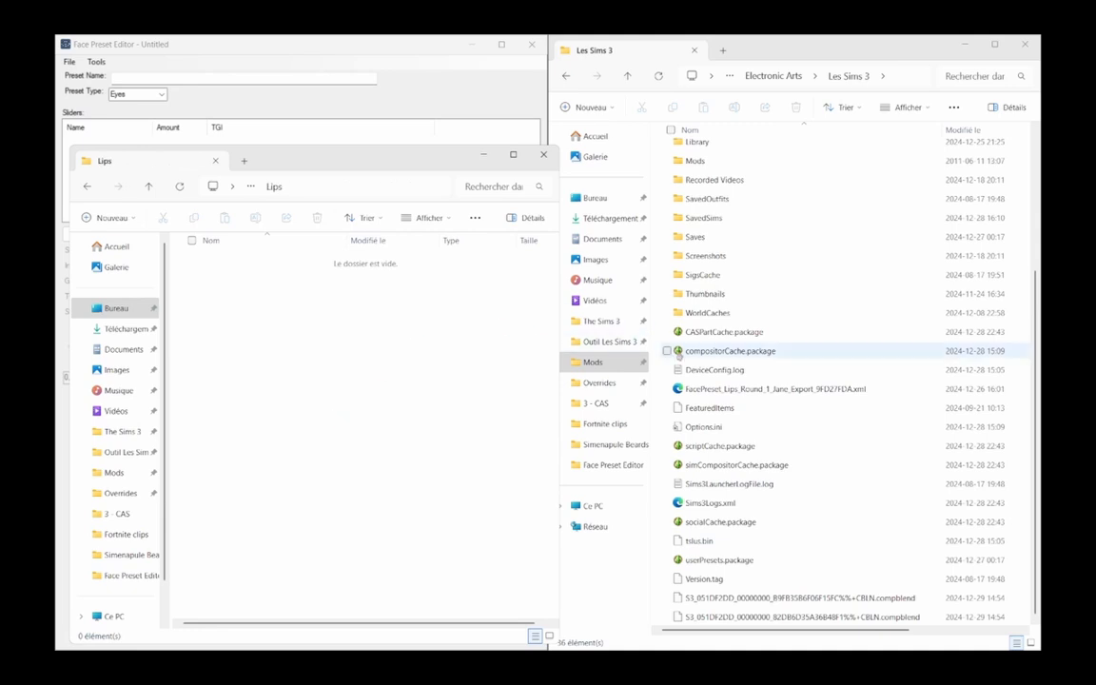
pyautogui.rightClick(357, 310)
pyautogui.moveTo(444, 408)
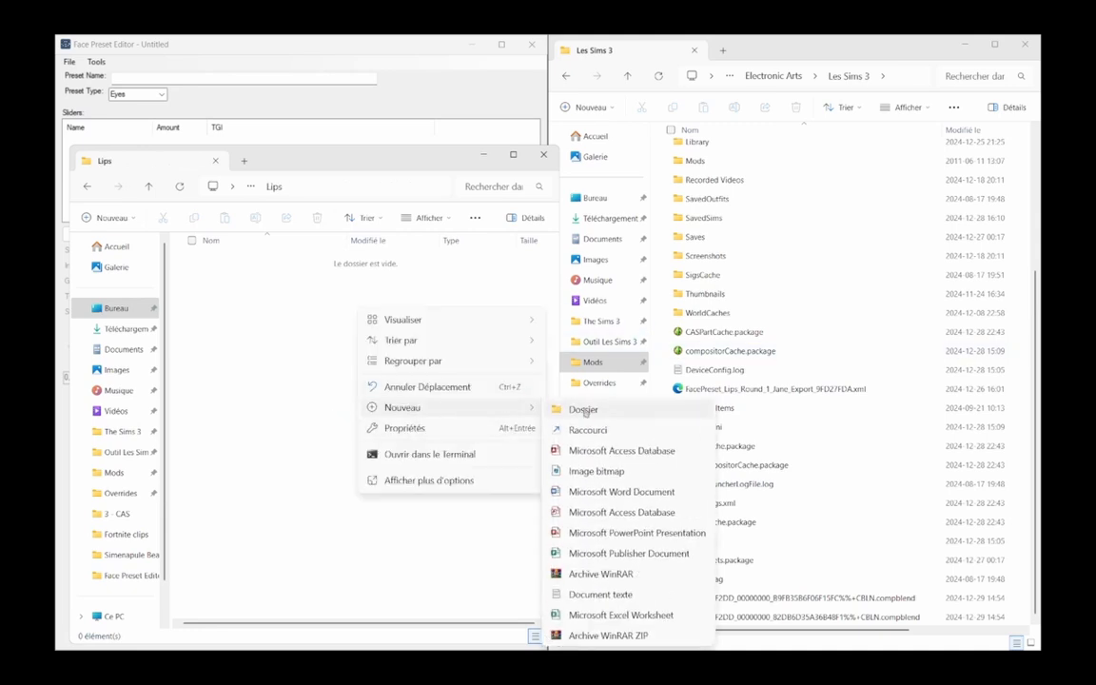
pyautogui.click(585, 407)
pyautogui.press('BackSpace')
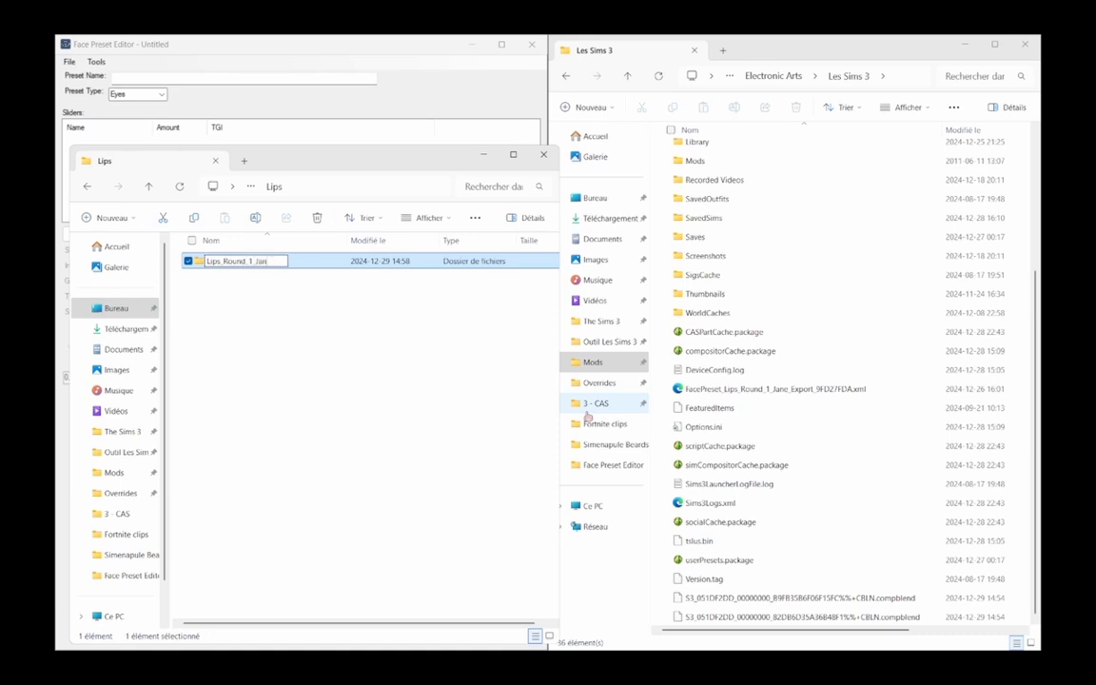
pyautogui.moveTo(704, 391); pyautogui.dragTo(210, 264)
# - Rename the subfolder inside Eyes as Eyes_Round_1_Wendy and check that it holds the exported eye preset XML
pyautogui.click(86, 186)
pyautogui.doubleClick(216, 261)
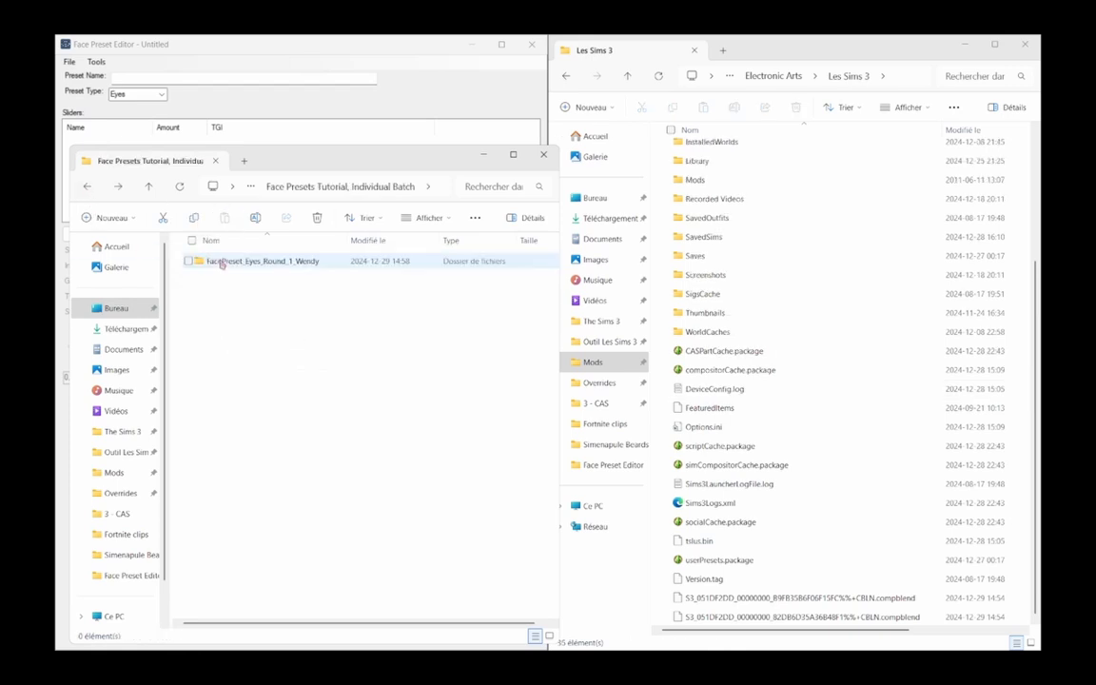
pyautogui.rightClick(222, 258)
pyautogui.click(431, 228)
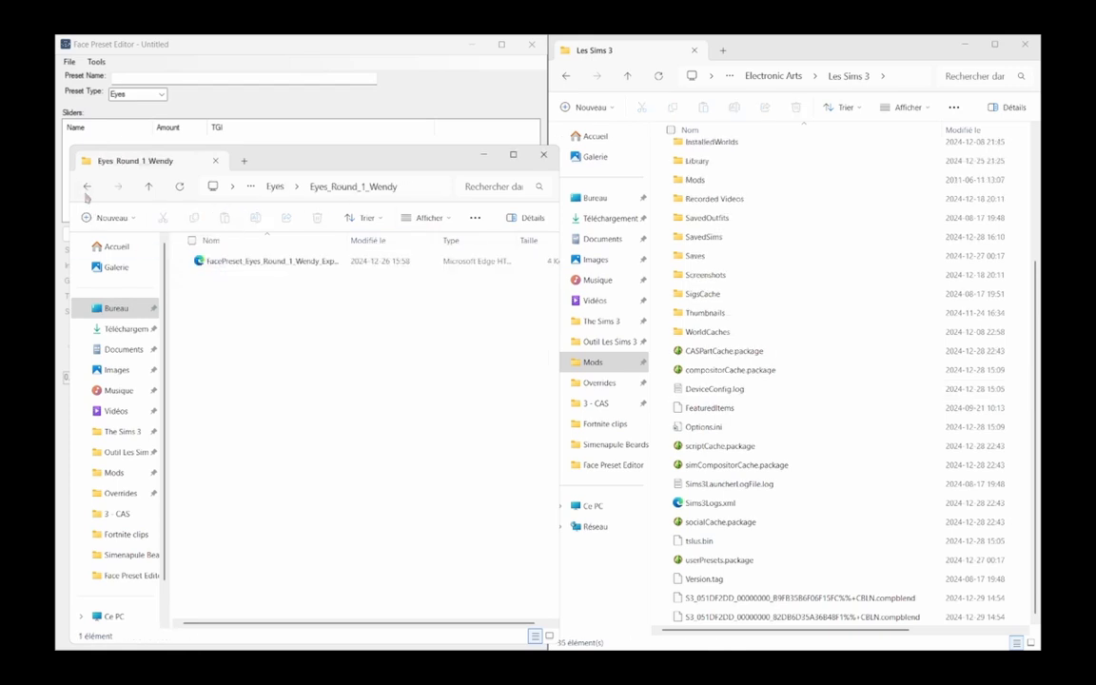
pyautogui.click(86, 186)
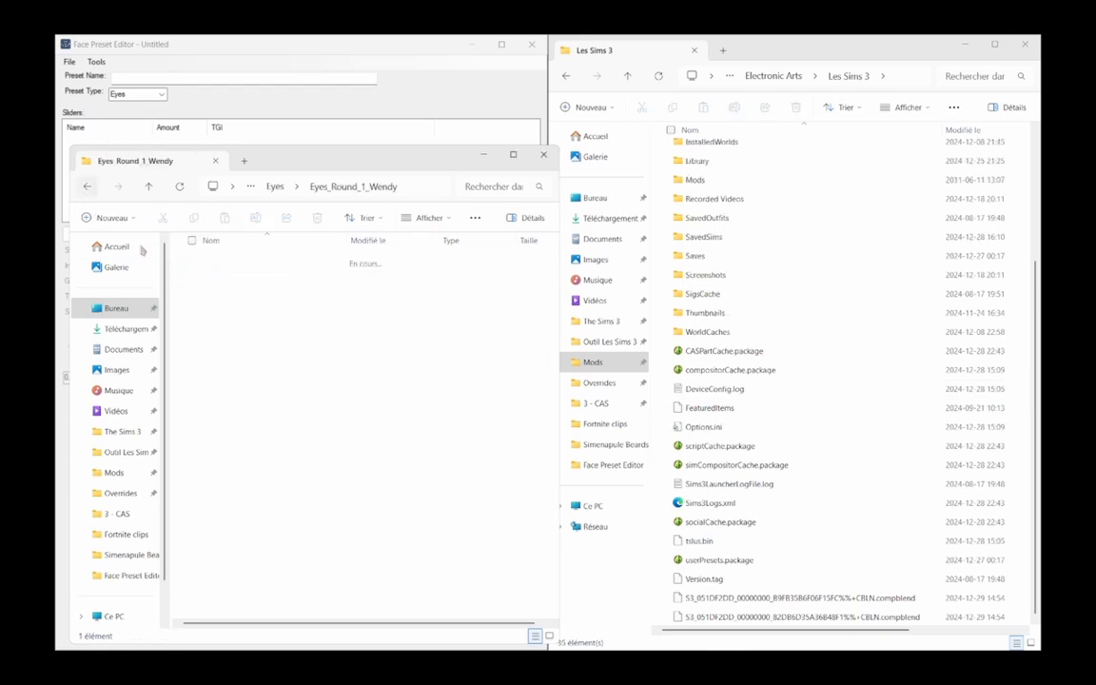
pyautogui.click(86, 186)
# - Switch to Face Preset Editor and batch convert FacePreset_Eyes_Round_1_Wendy_Export_48F7F60D.xml from the Eyes_Round_1_Wendy folder, using filenames ready for S3PE import
pyautogui.click(97, 61)
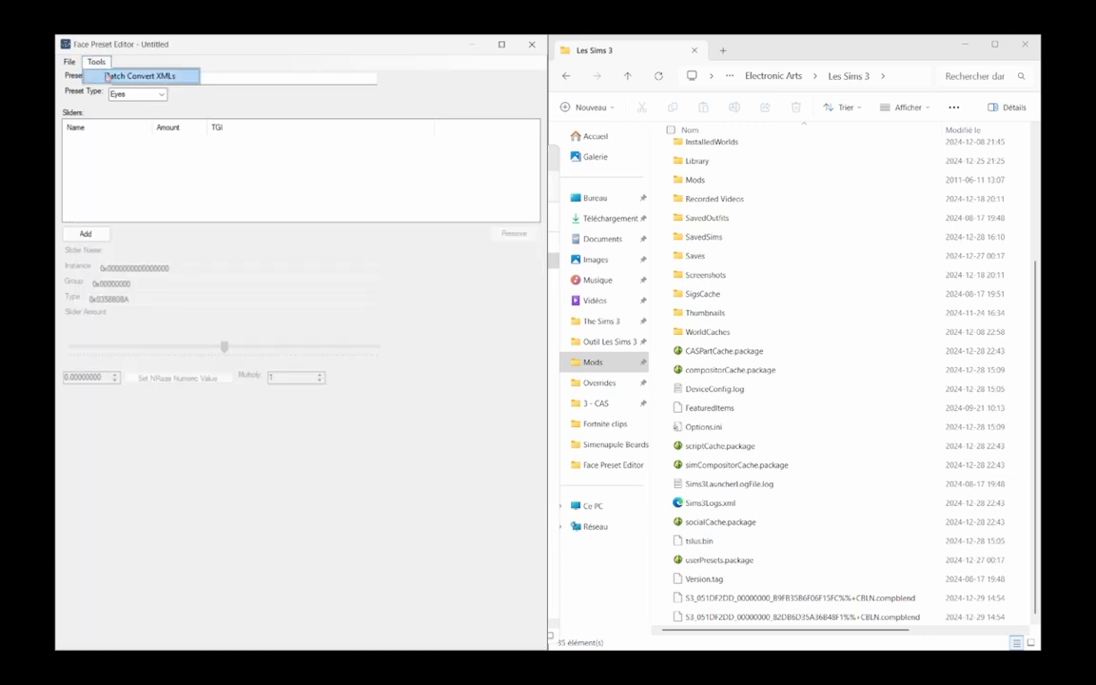
pyautogui.click(110, 77)
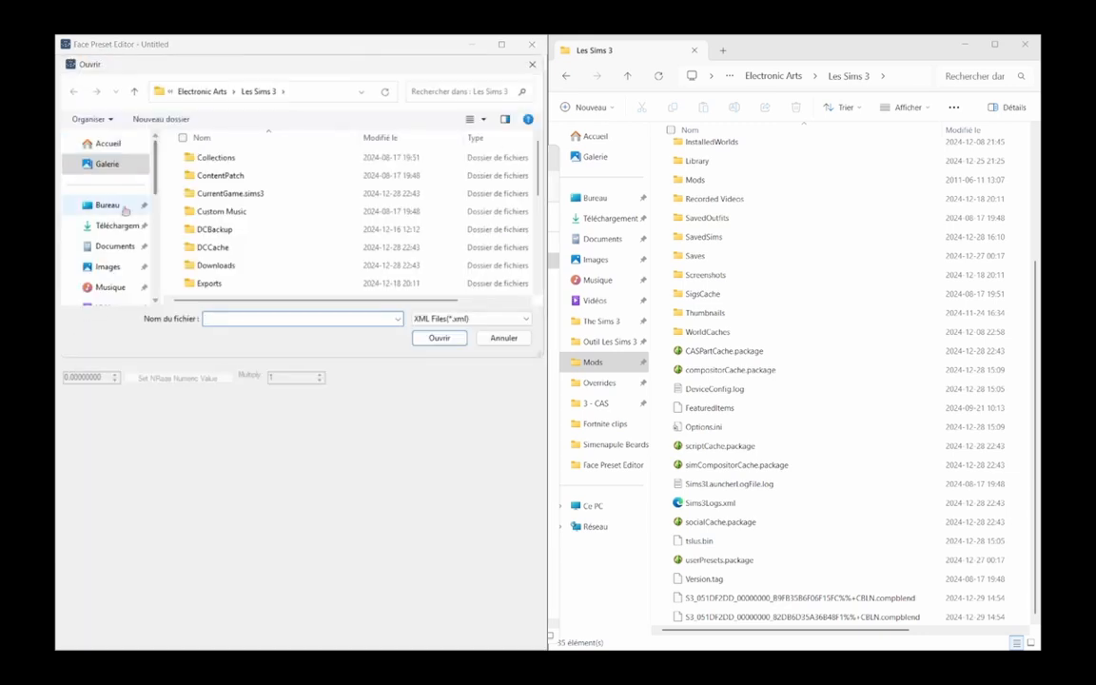
pyautogui.click(111, 207)
pyautogui.scroll(-1, 261, 207)
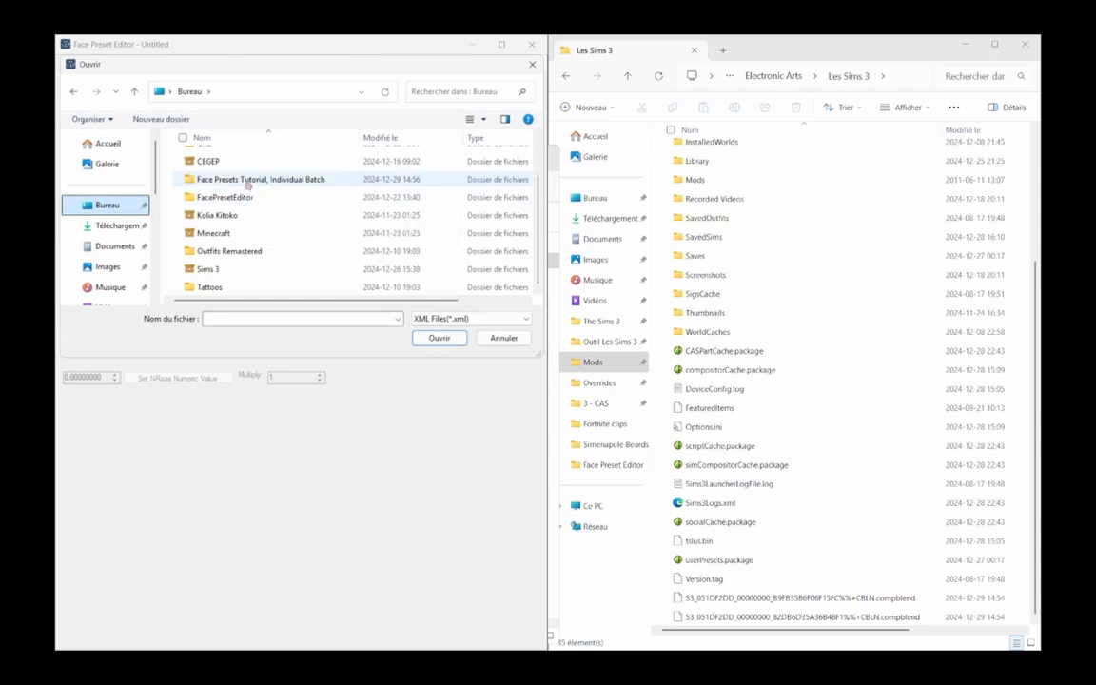
pyautogui.doubleClick(249, 181)
pyautogui.doubleClick(213, 159)
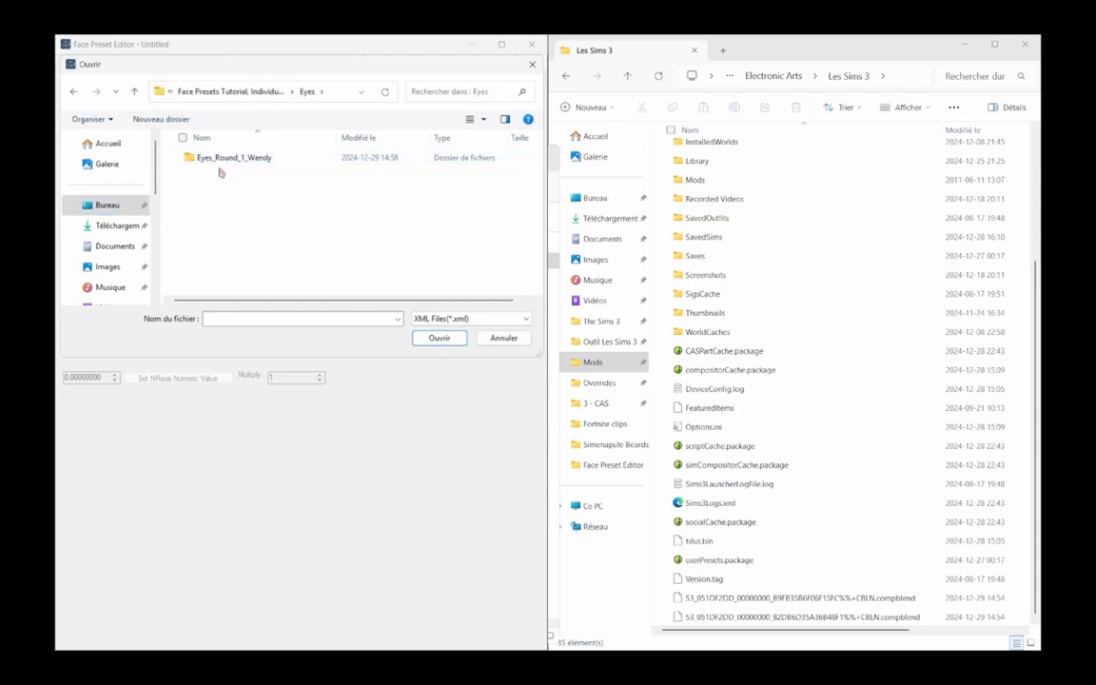
pyautogui.click(219, 162)
pyautogui.doubleClick(219, 158)
pyautogui.click(238, 157)
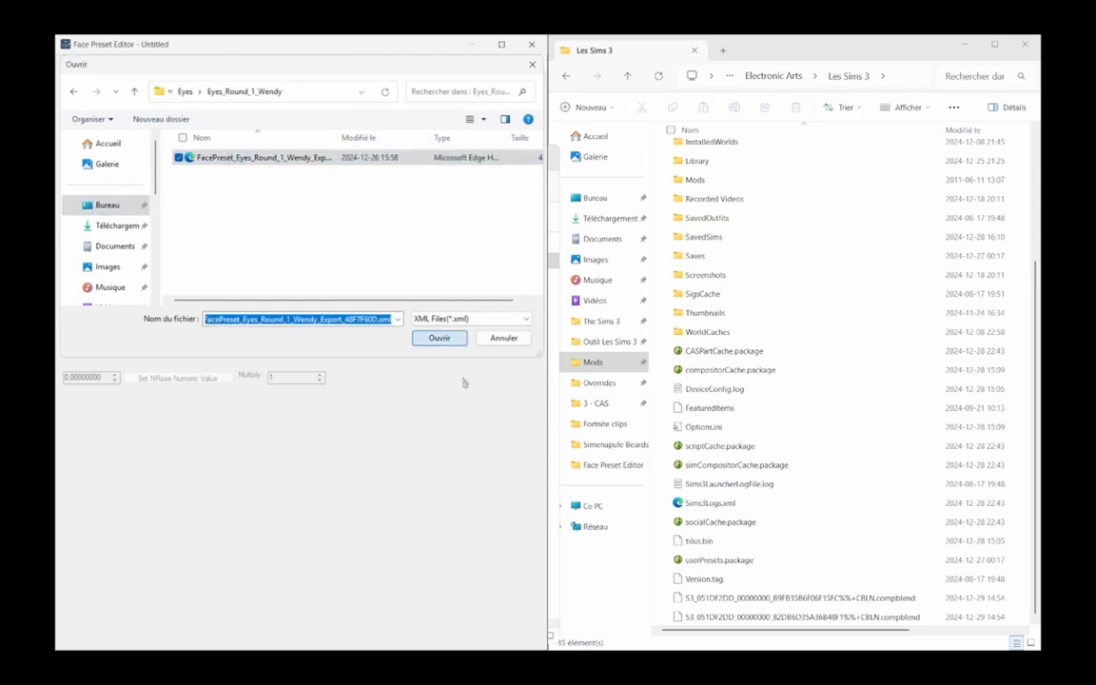
pyautogui.click(439, 338)
pyautogui.click(587, 393)
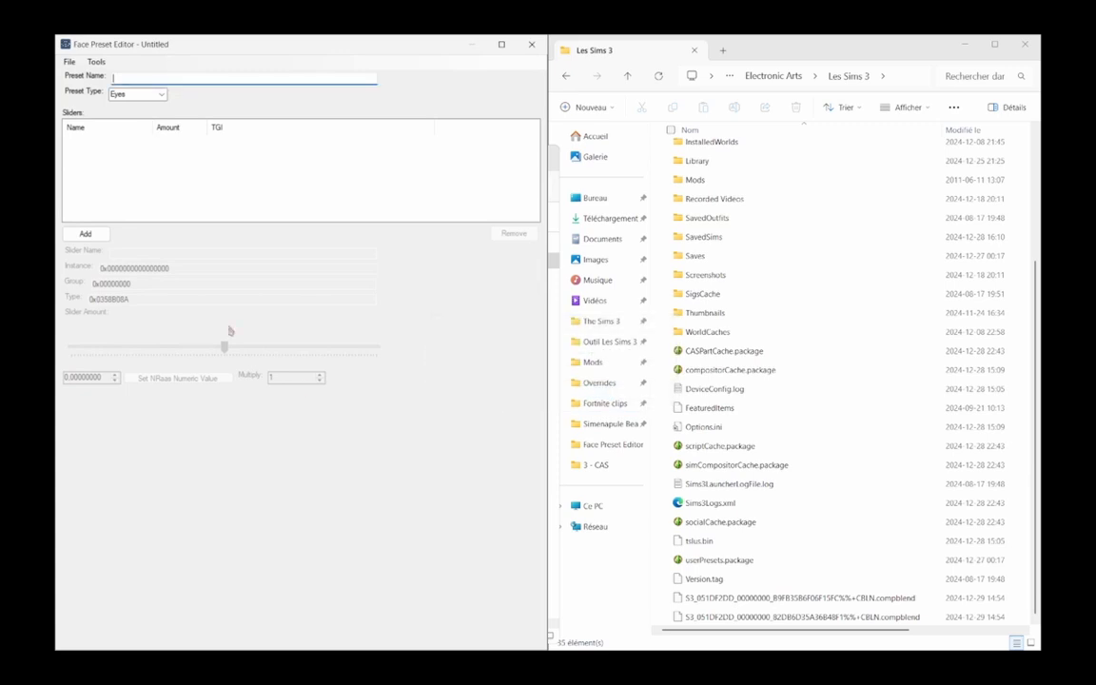
# - Batch convert FacePreset_Lips_Round_1_Jane_Export_9FD27FDA.xml from the Lips_Round_1_Jane folder, using filenames ready for S3PE import
pyautogui.click(70, 61)
pyautogui.click(96, 60)
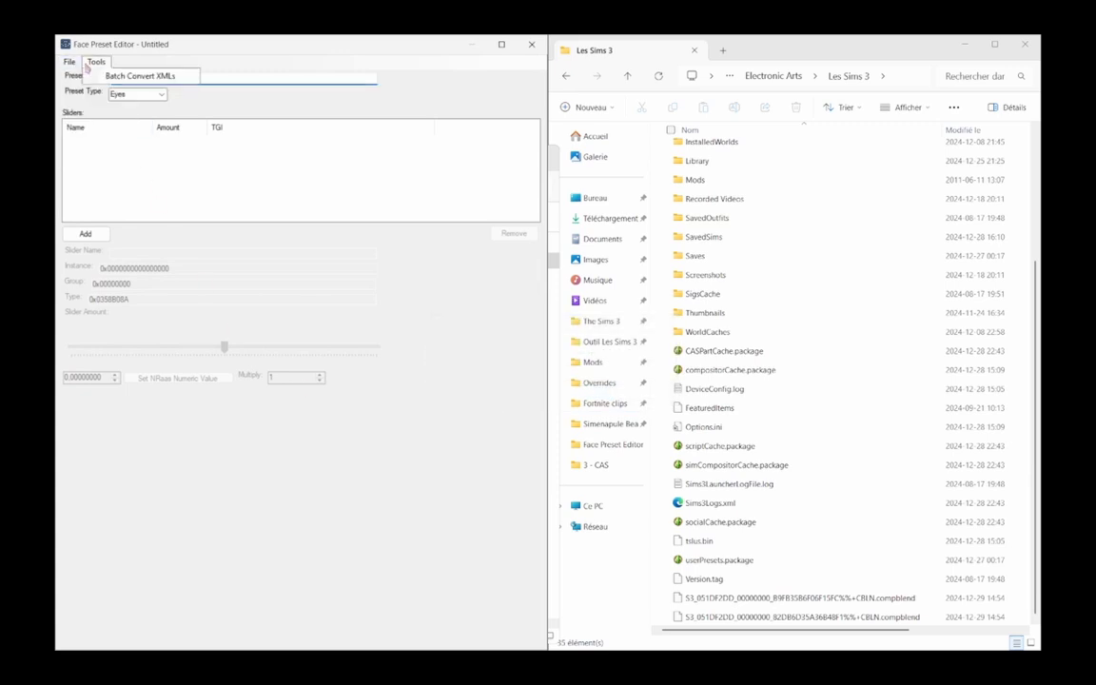
pyautogui.click(123, 76)
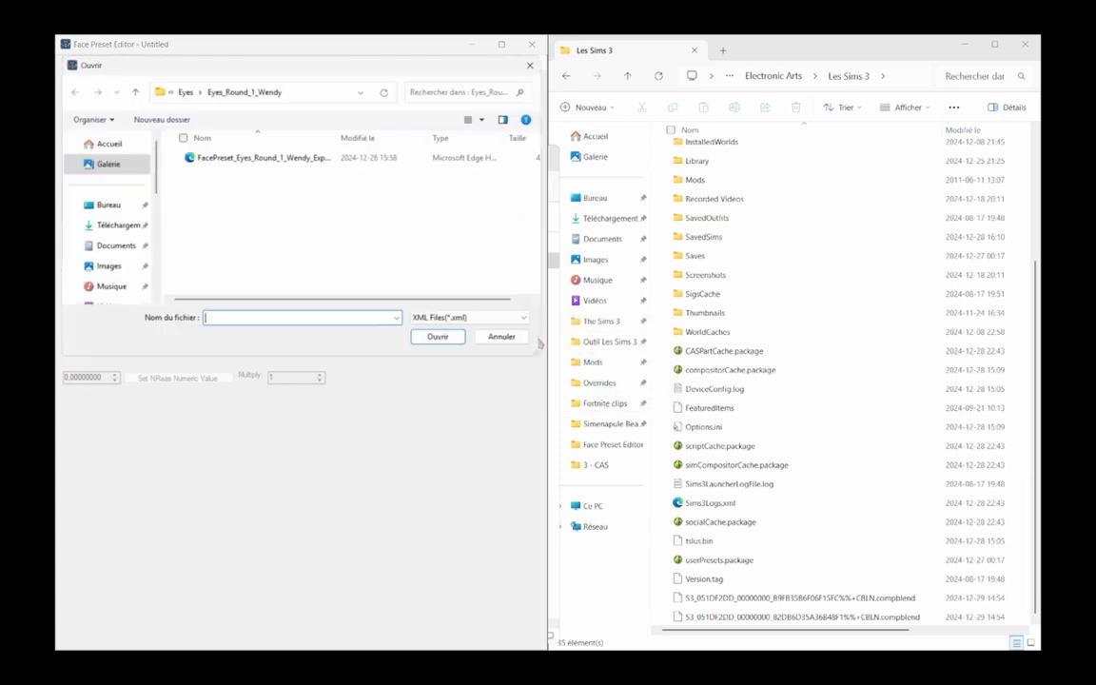
pyautogui.click(186, 91)
pyautogui.click(205, 91)
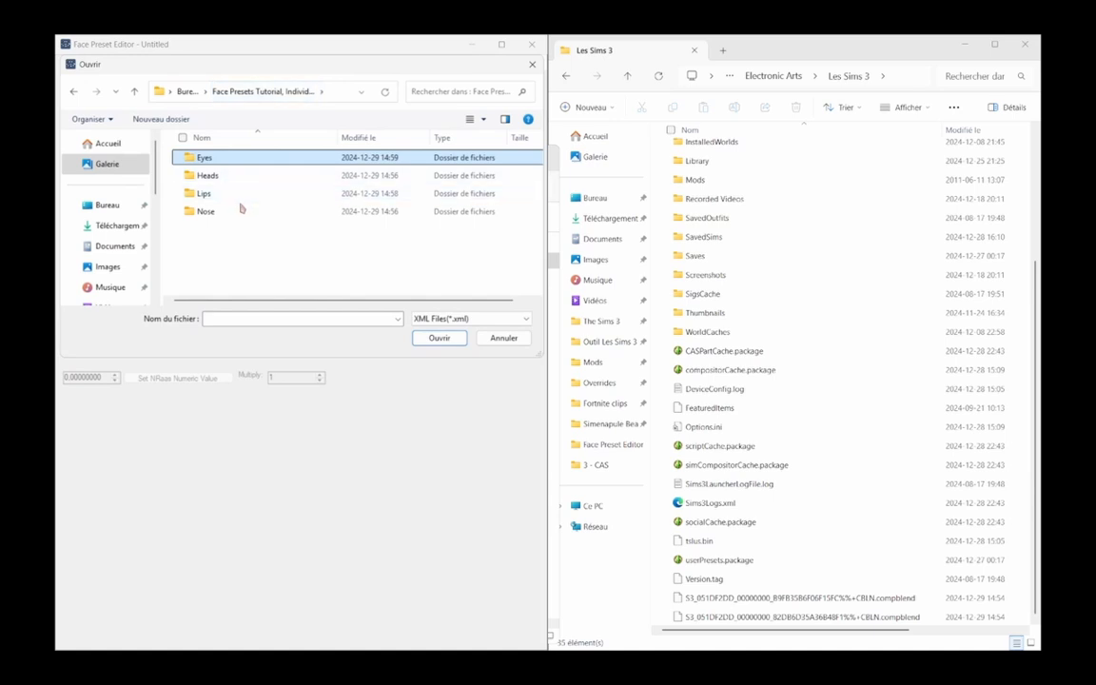
pyautogui.doubleClick(240, 198)
pyautogui.doubleClick(228, 157)
pyautogui.moveTo(243, 197); pyautogui.dragTo(198, 148)
pyautogui.click(439, 338)
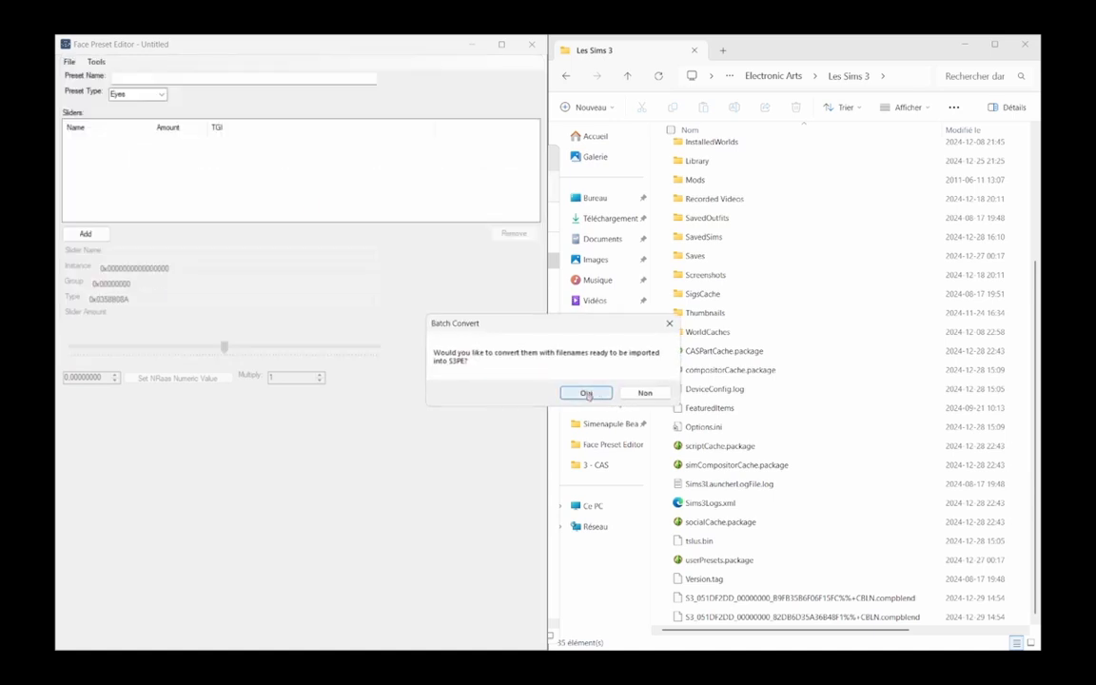
pyautogui.click(528, 354)
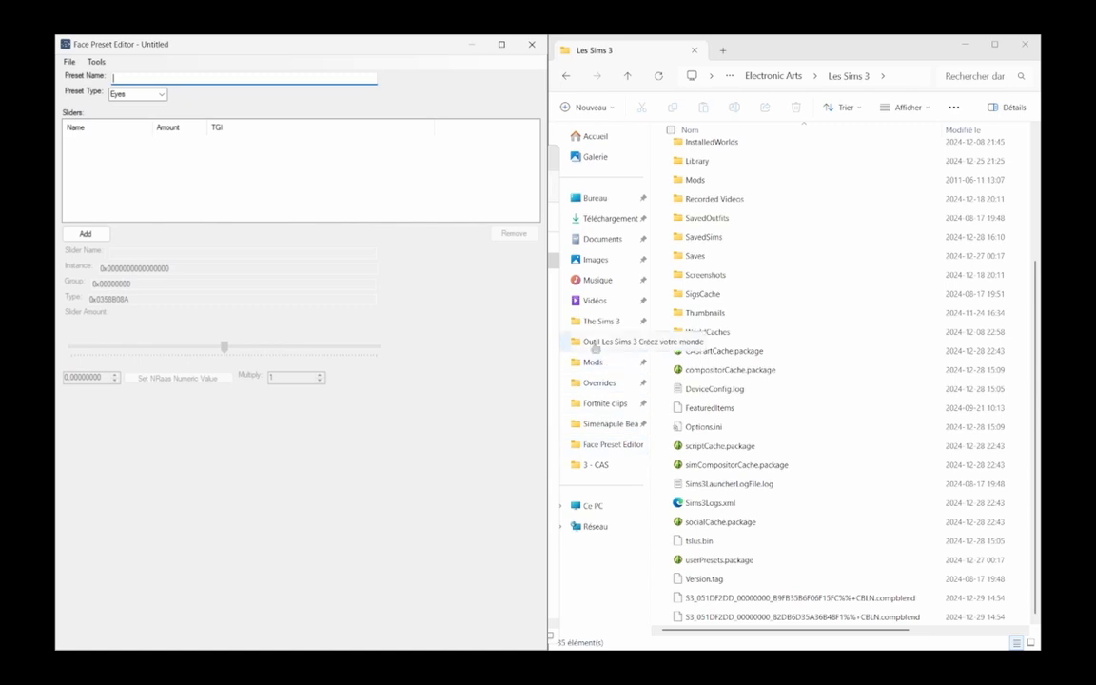
# - Switch to File Explorer and examine the converted compblend file in Face Presets Tutorial, Individual Batch, under Eyes_Round_1_Wendy
pyautogui.click(594, 197)
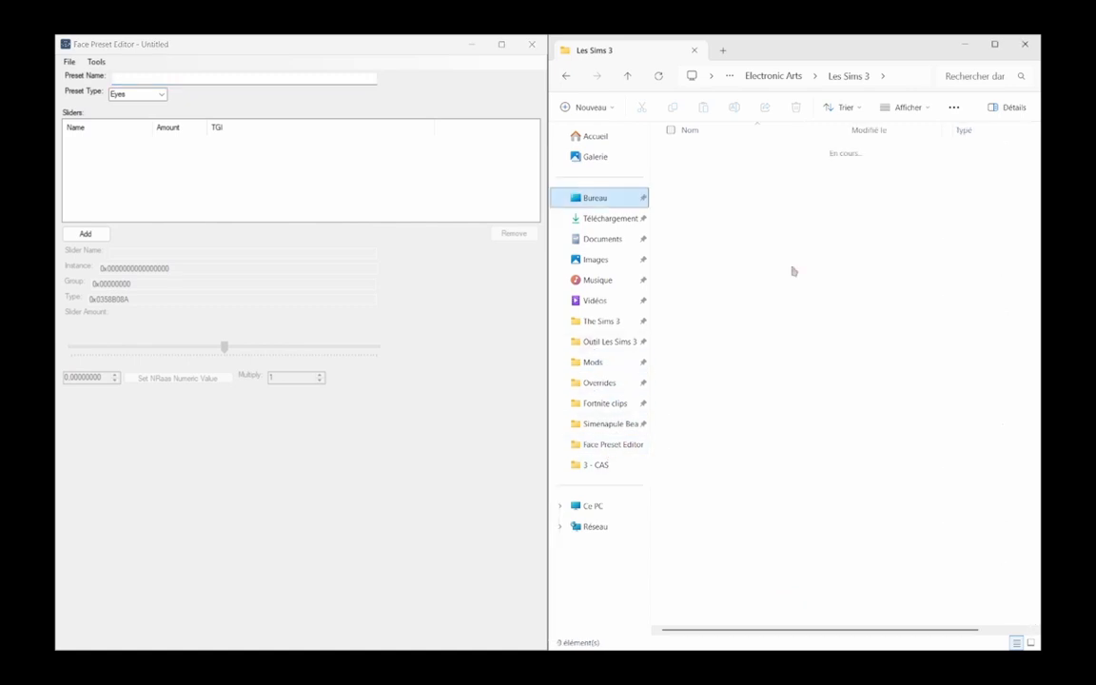
pyautogui.doubleClick(727, 229)
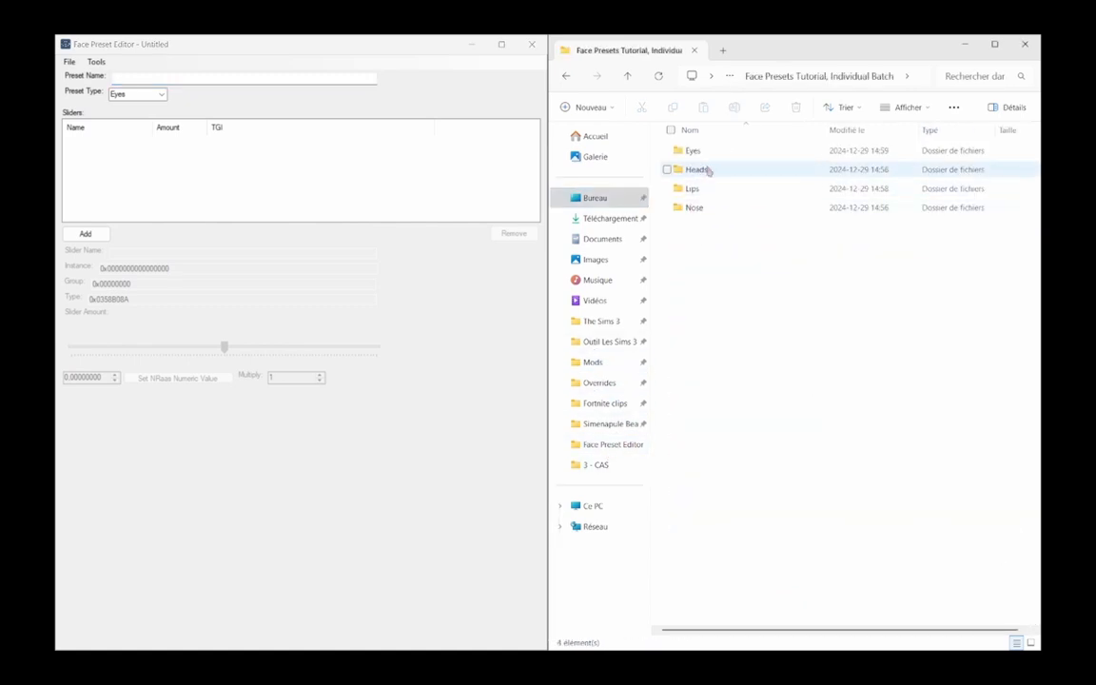
pyautogui.click(694, 152)
pyautogui.doubleClick(694, 153)
pyautogui.doubleClick(705, 155)
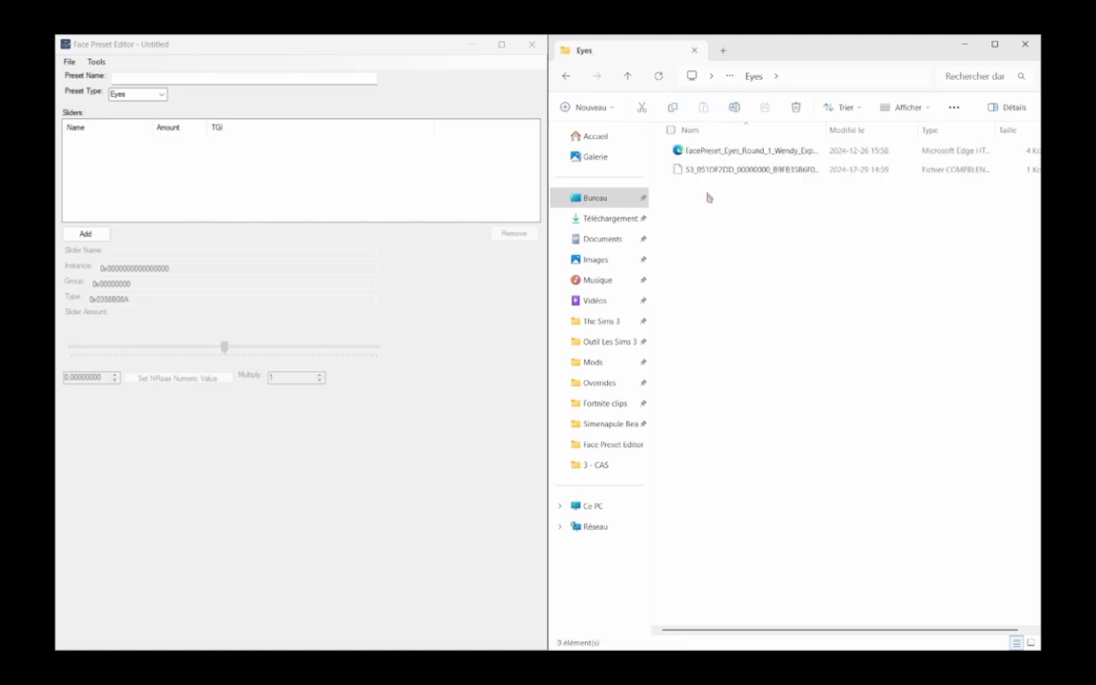
pyautogui.moveTo(714, 211); pyautogui.dragTo(741, 179)
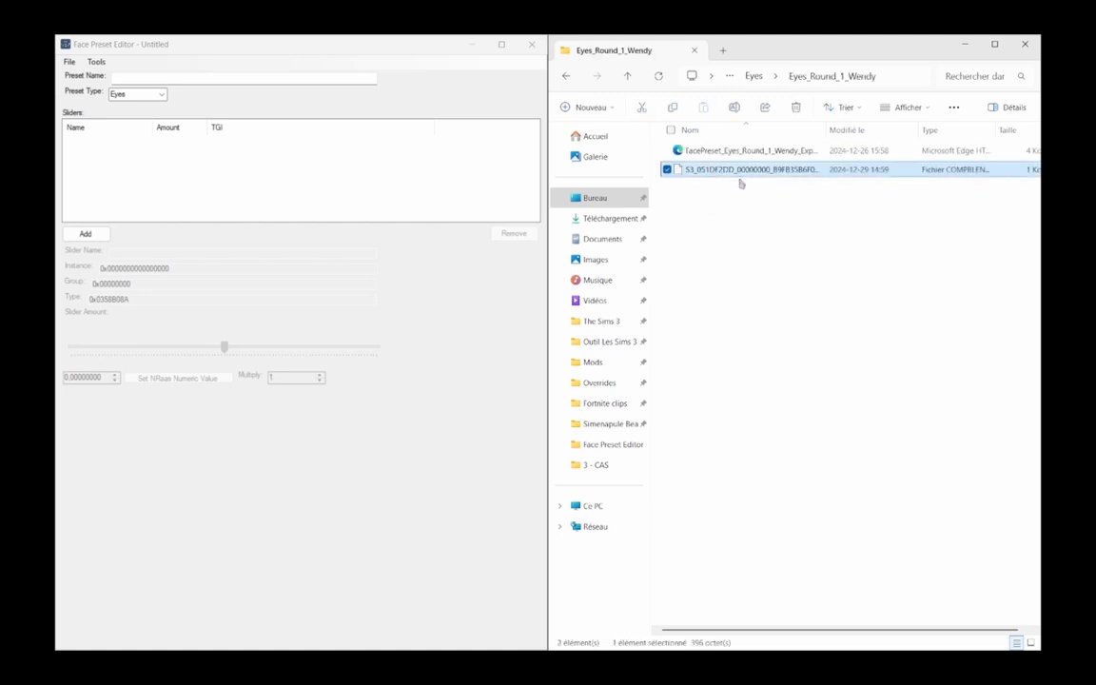
pyautogui.moveTo(826, 130); pyautogui.dragTo(919, 130)
pyautogui.click(824, 149)
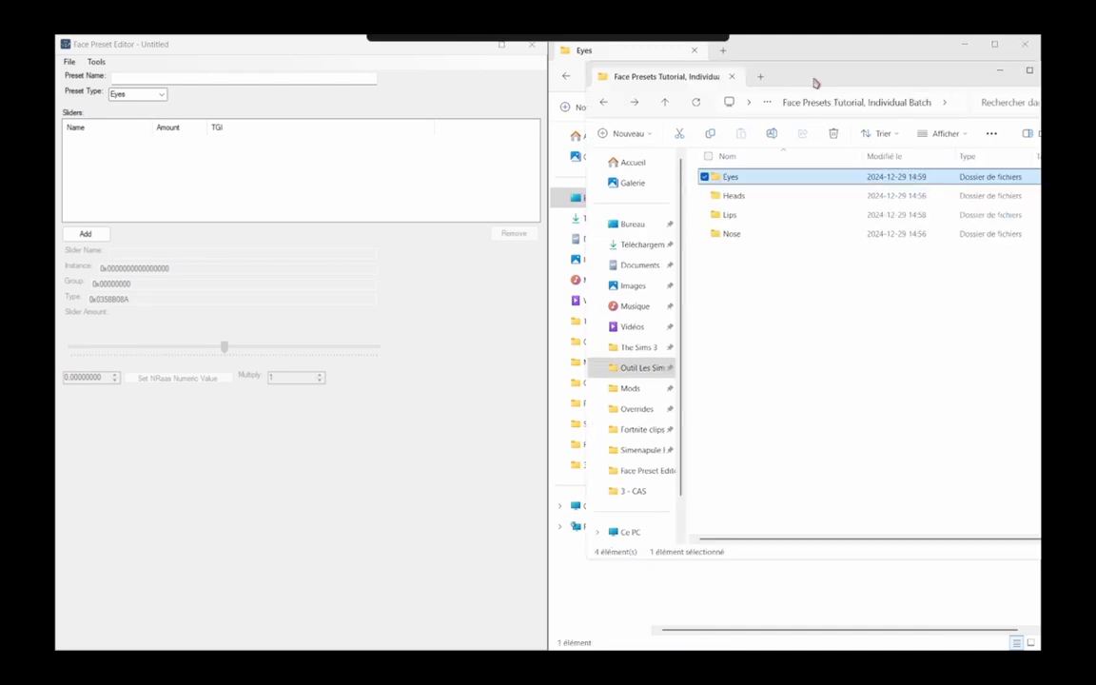
# - Show the compblend files of the Les Sims 3 folder in the second Explorer window, placed beside the Eyes folder
pyautogui.moveTo(883, 81); pyautogui.dragTo(865, 98)
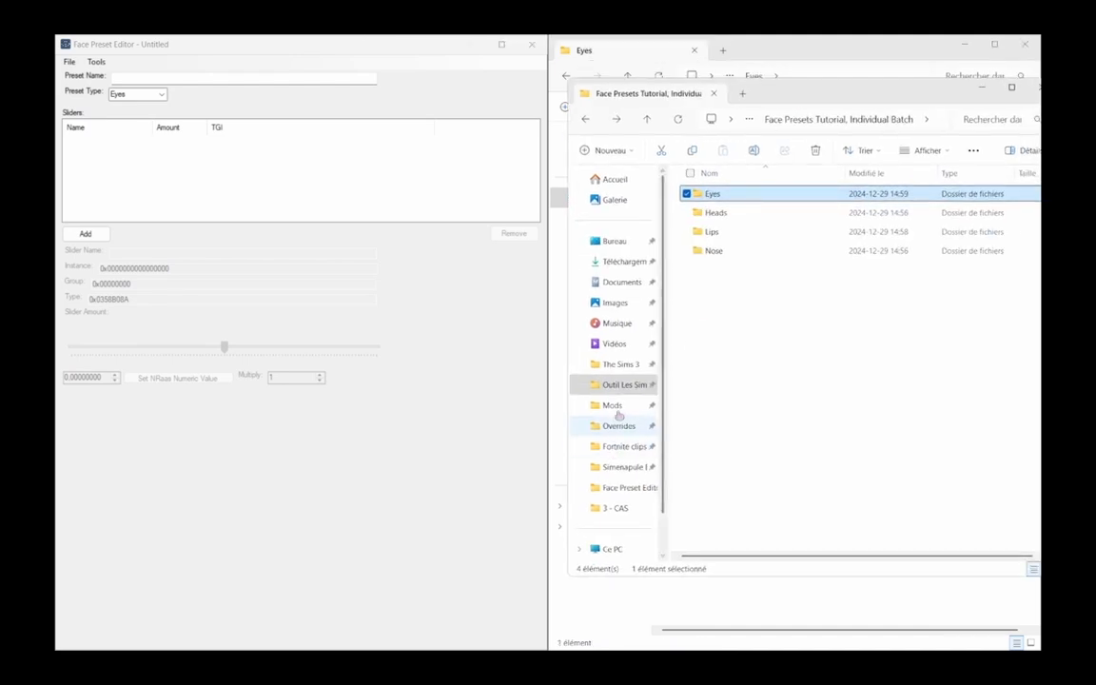
pyautogui.click(621, 428)
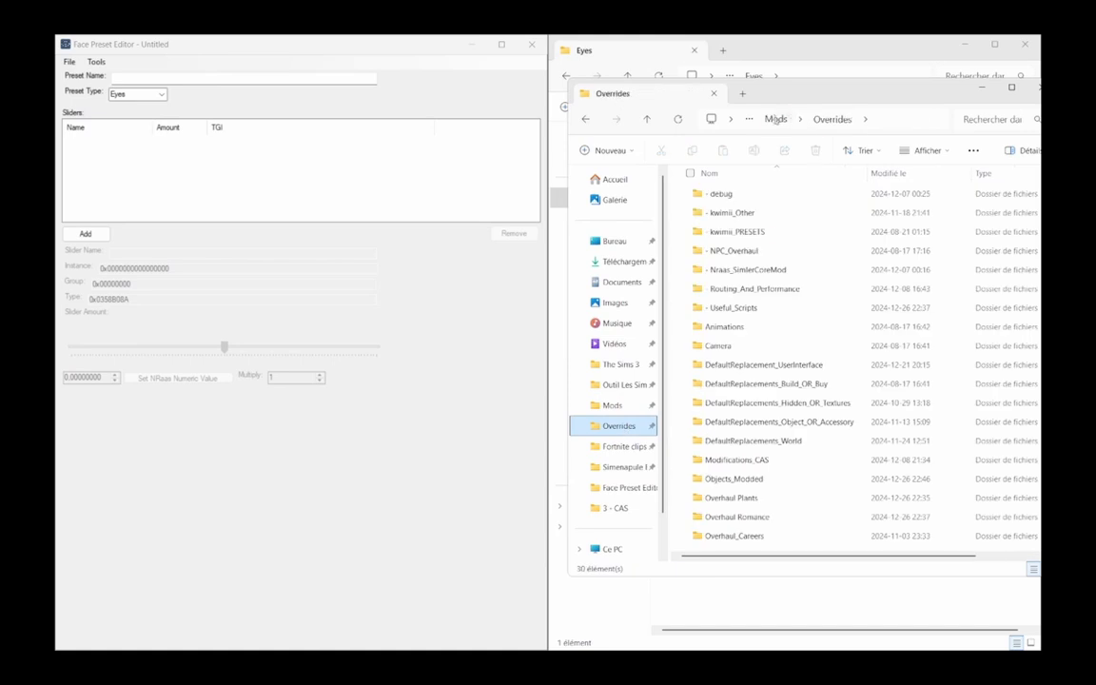
pyautogui.click(773, 118)
pyautogui.click(785, 119)
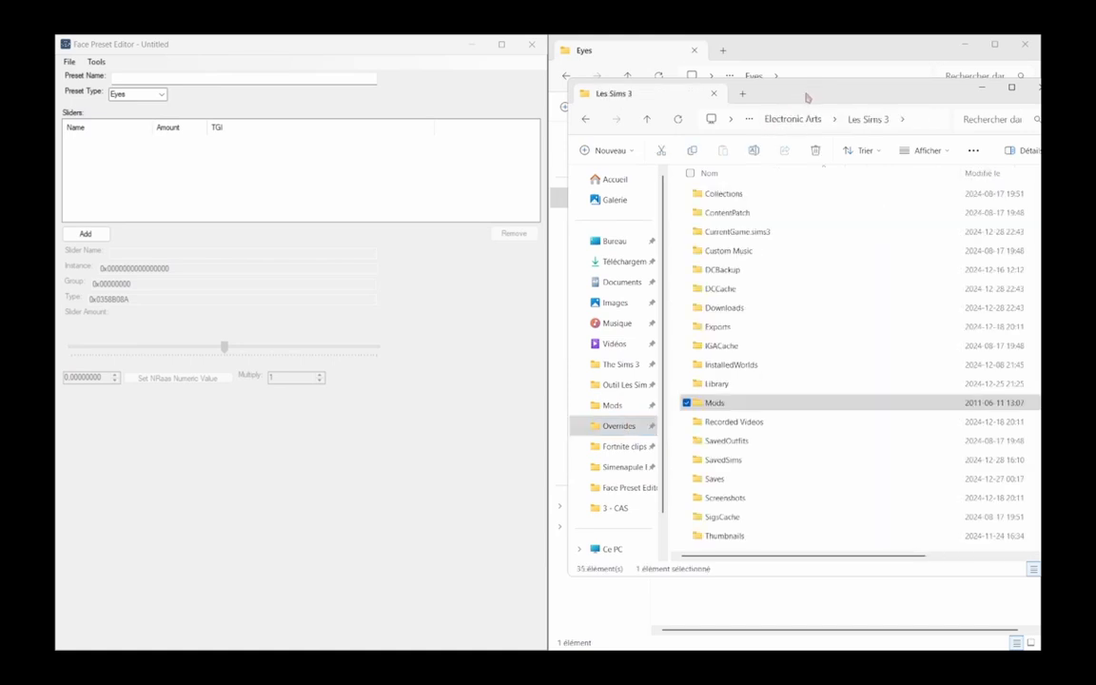
pyautogui.moveTo(789, 93); pyautogui.dragTo(331, 143)
pyautogui.scroll(-5, 618, 412)
# - Compare the contents of Eyes_Round_1_Wendy and Lips_Round_1_Jane with the compblend files in the Les Sims 3 folder
pyautogui.click(766, 152)
pyautogui.doubleClick(767, 153)
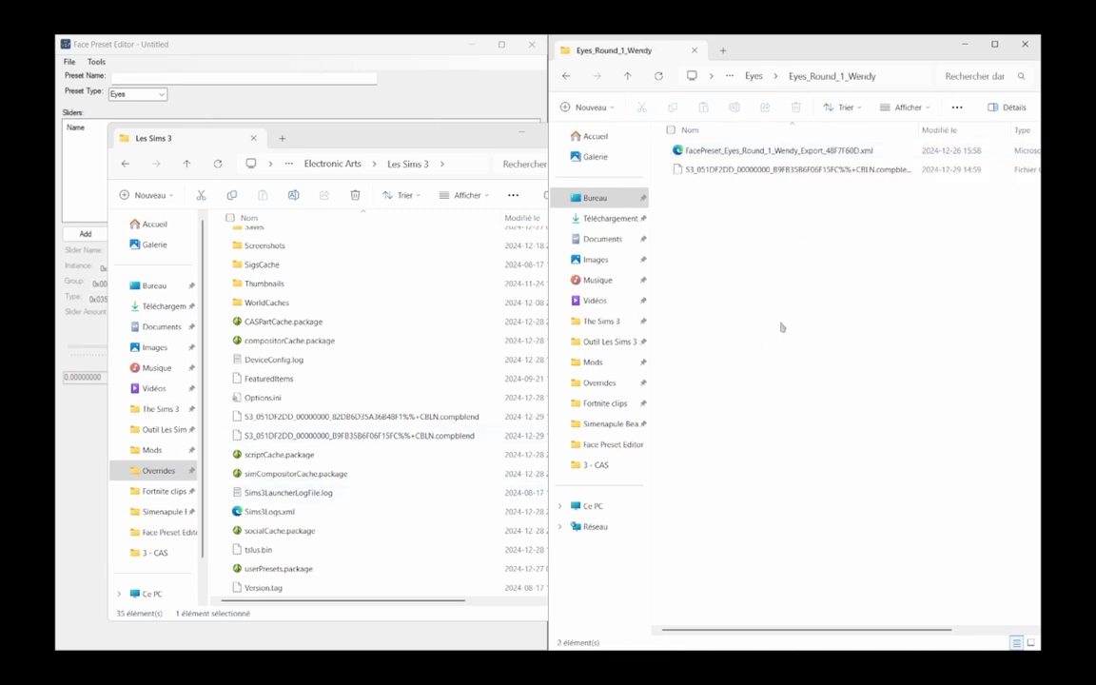
pyautogui.hotkey('alt', 'Left')
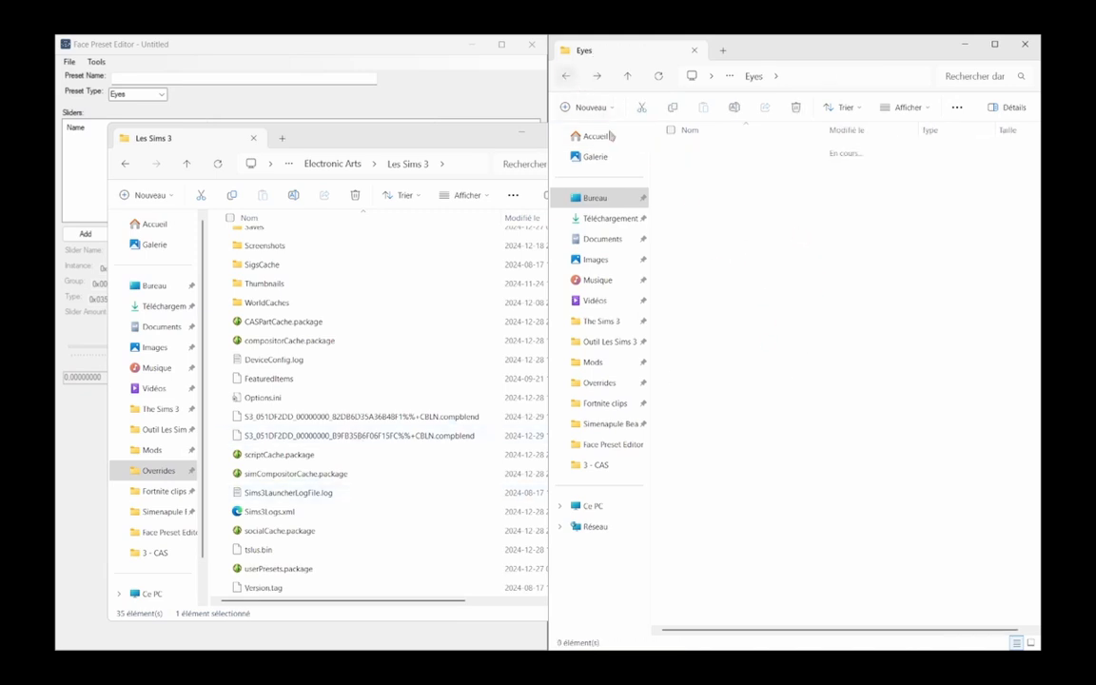
pyautogui.hotkey('alt', 'Left')
pyautogui.doubleClick(721, 190)
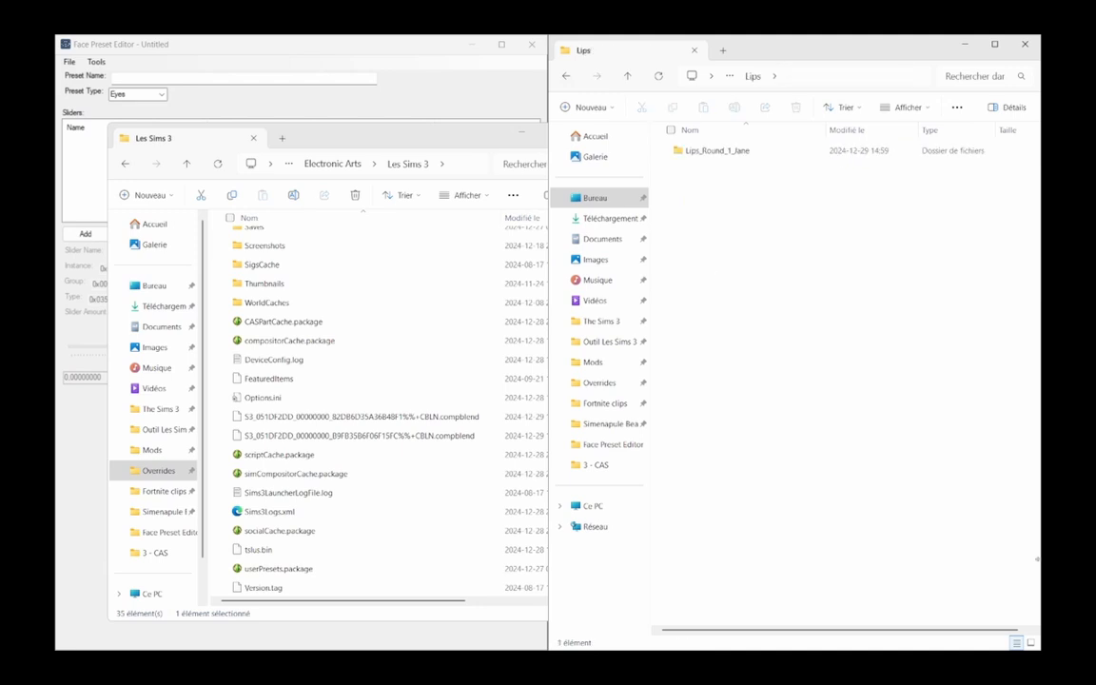
pyautogui.doubleClick(724, 150)
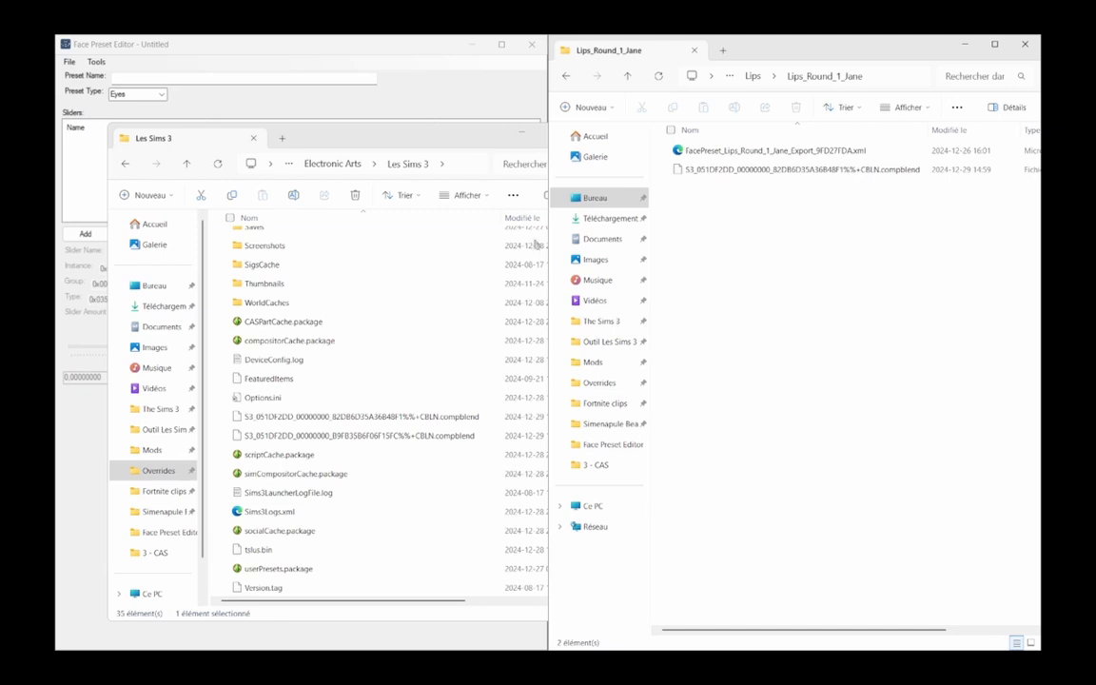
pyautogui.moveTo(405, 142); pyautogui.dragTo(363, 142)
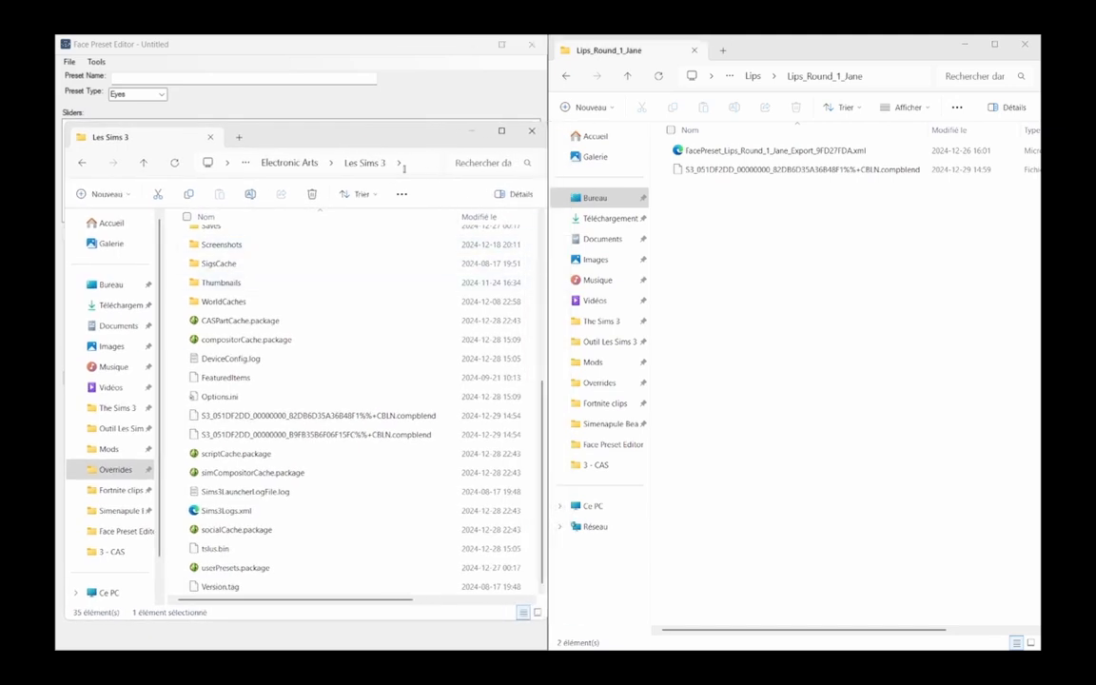
pyautogui.moveTo(376, 143); pyautogui.dragTo(378, 153)
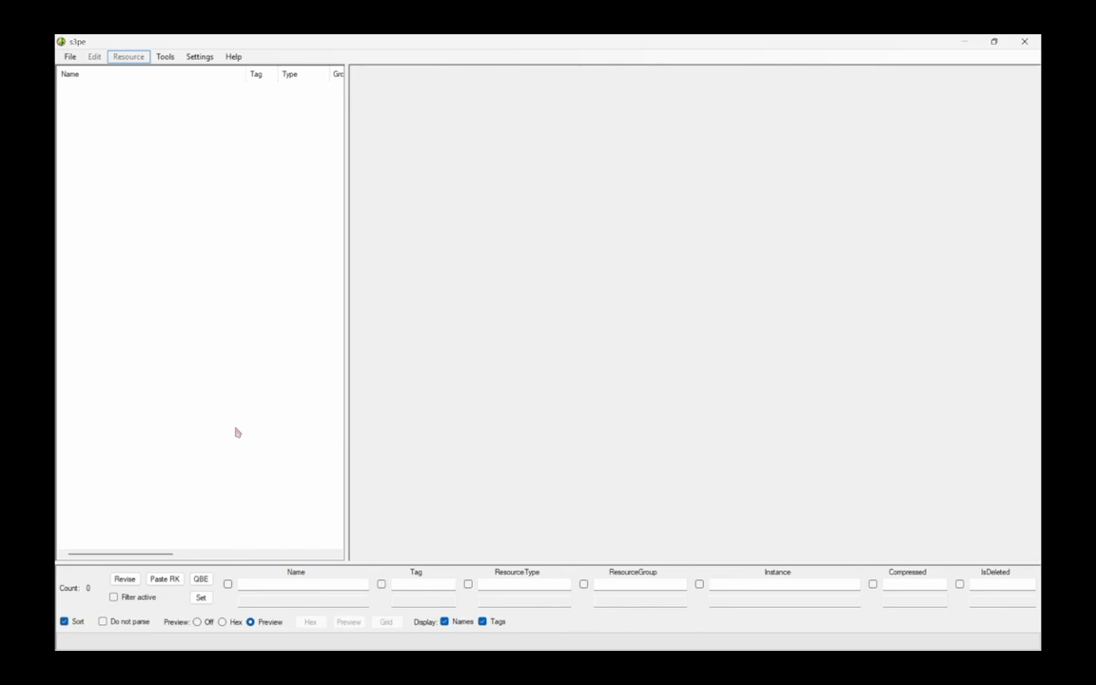
# - Switch to s3pe, widen the resource list and create a new empty package
pyautogui.moveTo(347, 295); pyautogui.dragTo(426, 286)
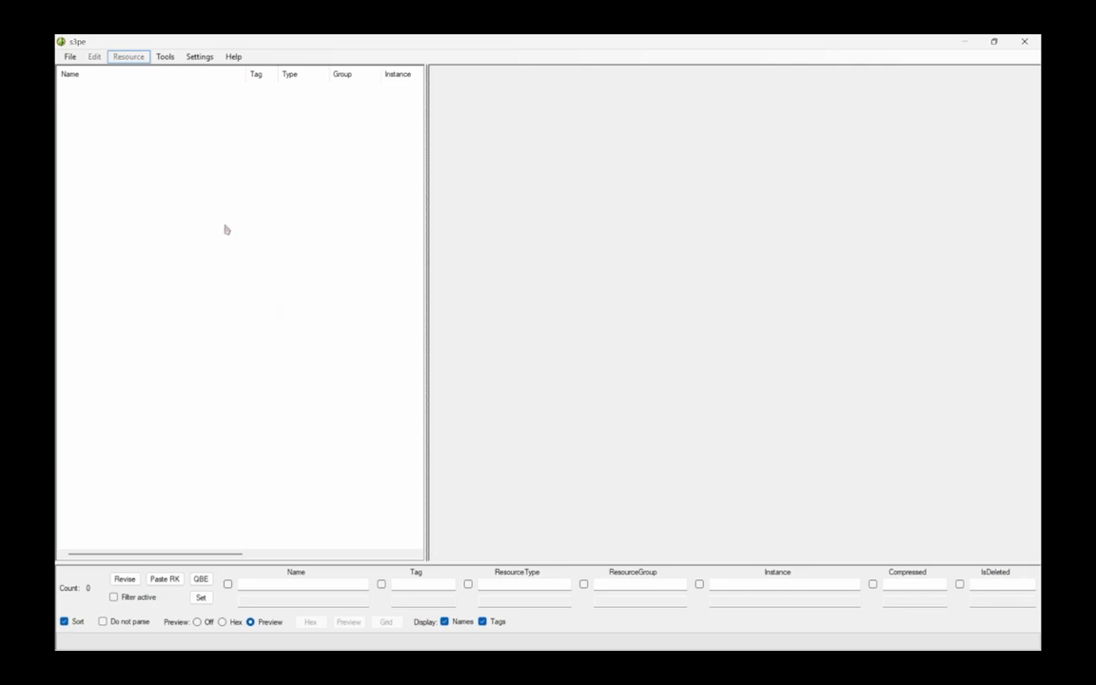
pyautogui.click(70, 57)
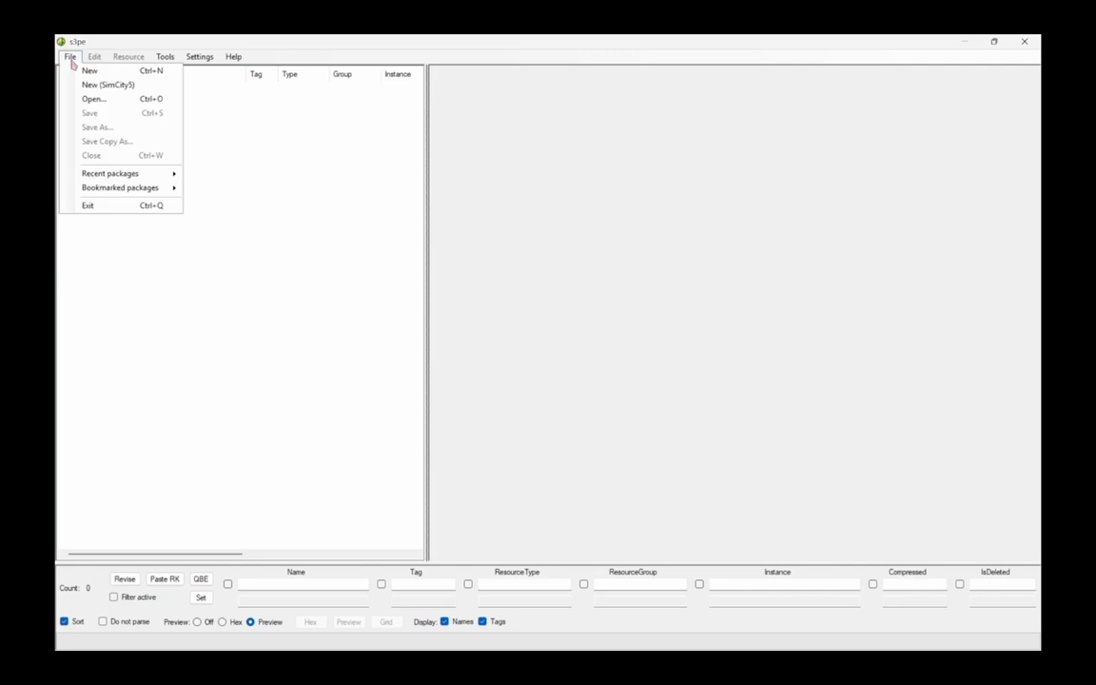
pyautogui.click(84, 71)
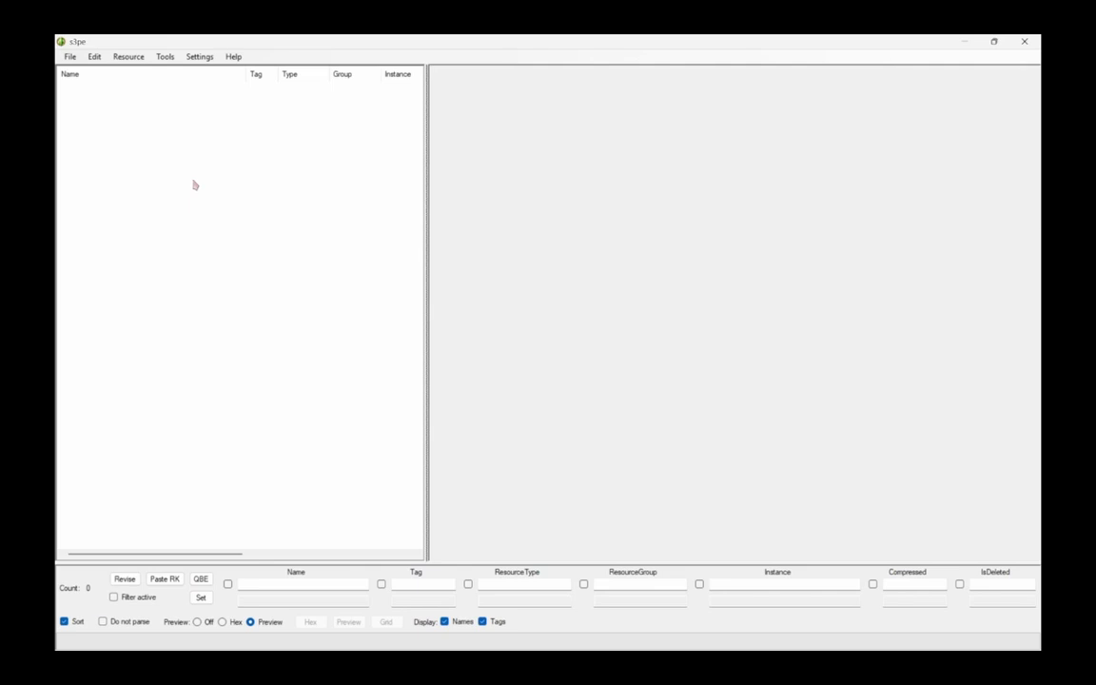
# - Start importing resources from file and browse to the Electronic Arts, Les Sims 3 folder, enlarging the dialog to show its compblend files
pyautogui.click(71, 57)
pyautogui.press('Escape')
pyautogui.rightClick(190, 229)
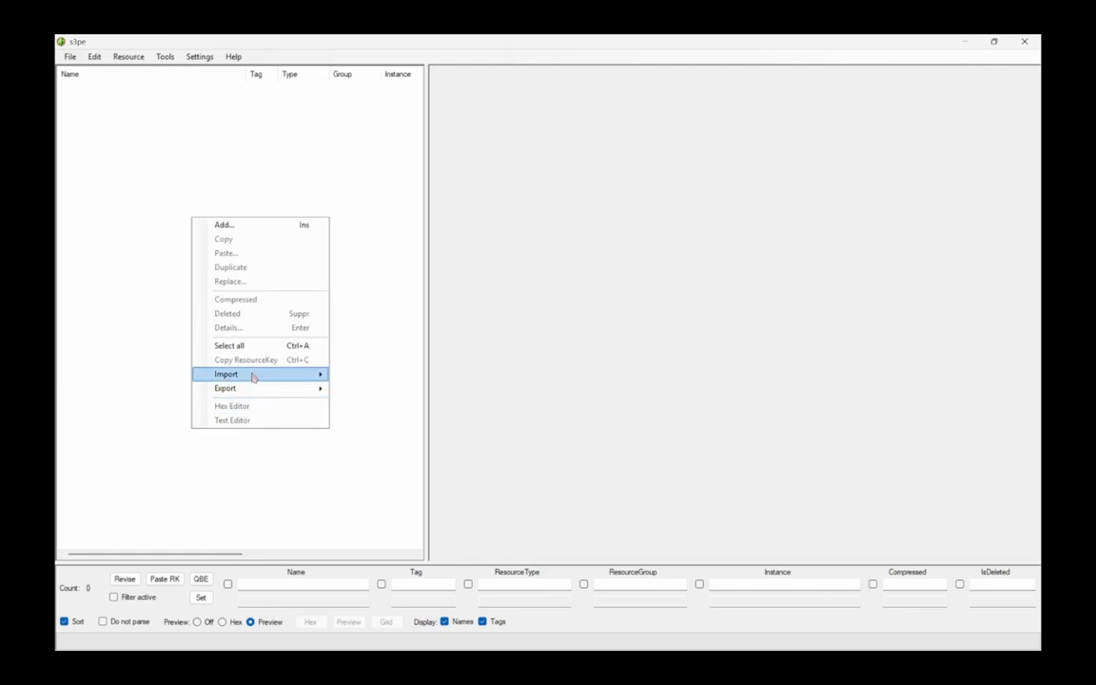
pyautogui.moveTo(277, 374)
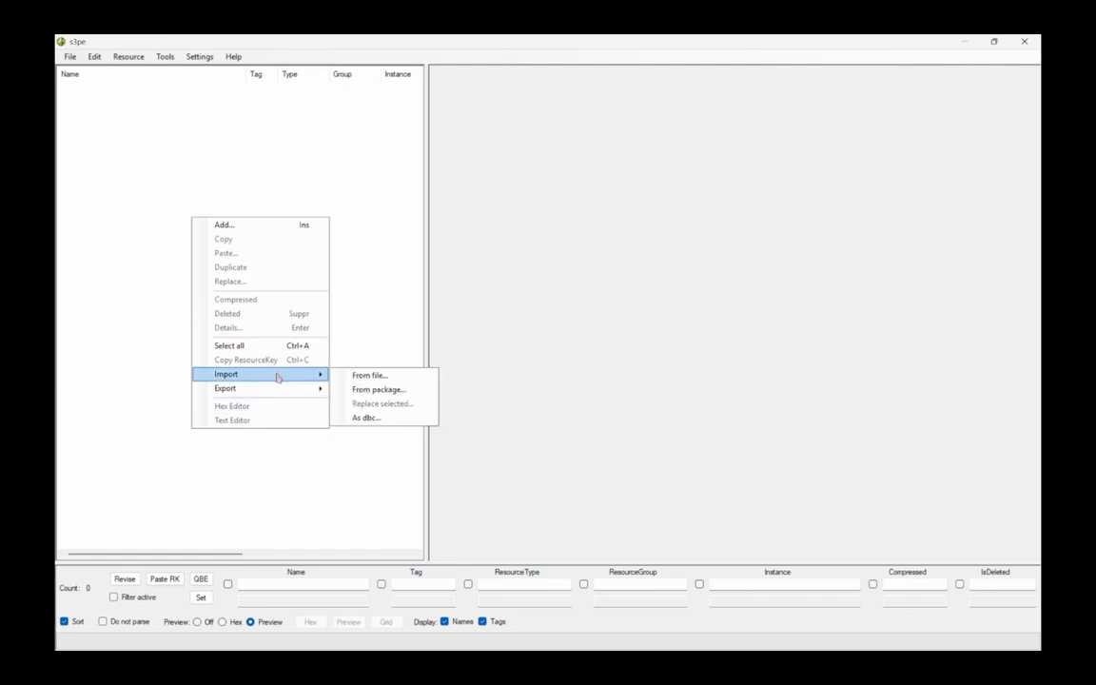
pyautogui.click(391, 378)
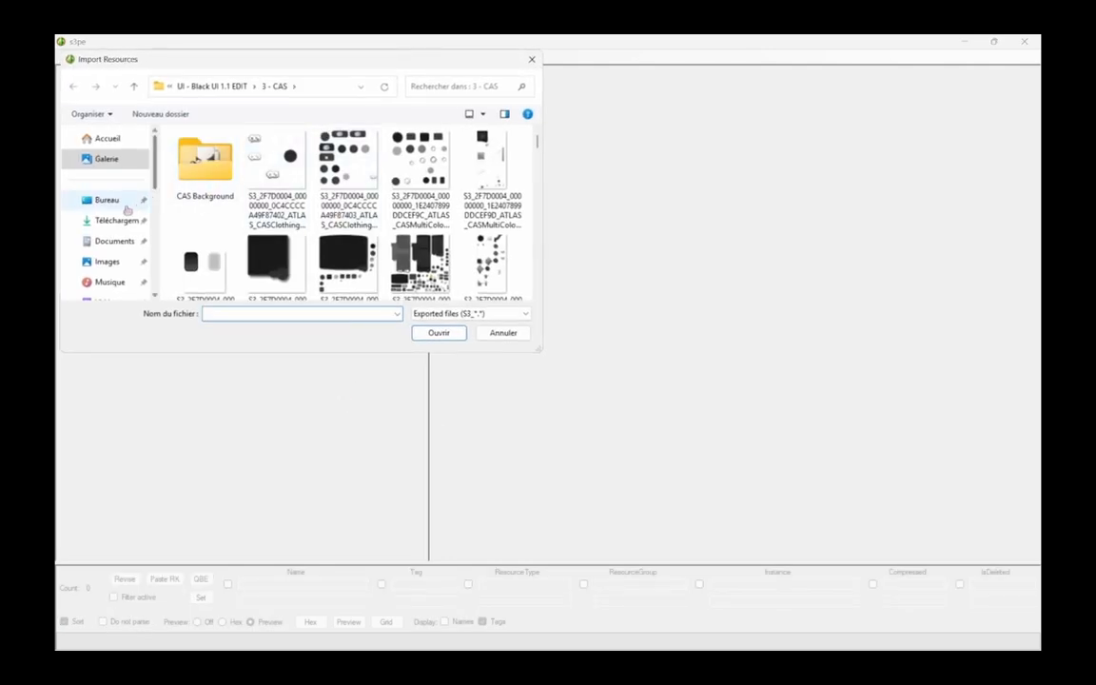
pyautogui.scroll(-1, 308, 192)
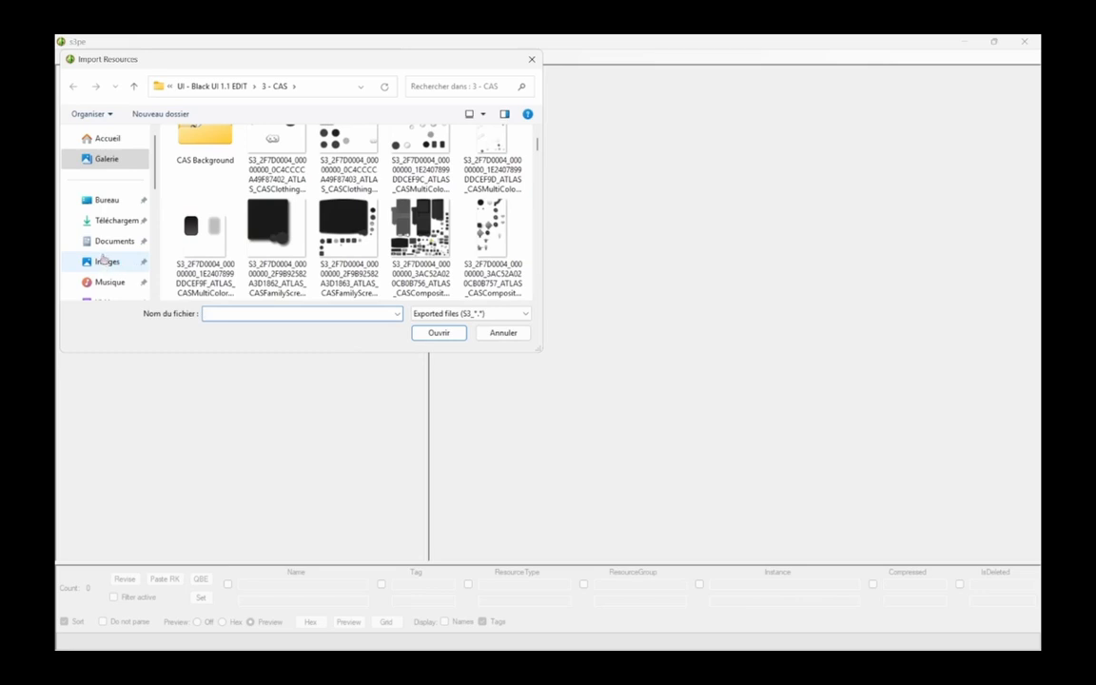
pyautogui.scroll(-3, 102, 249)
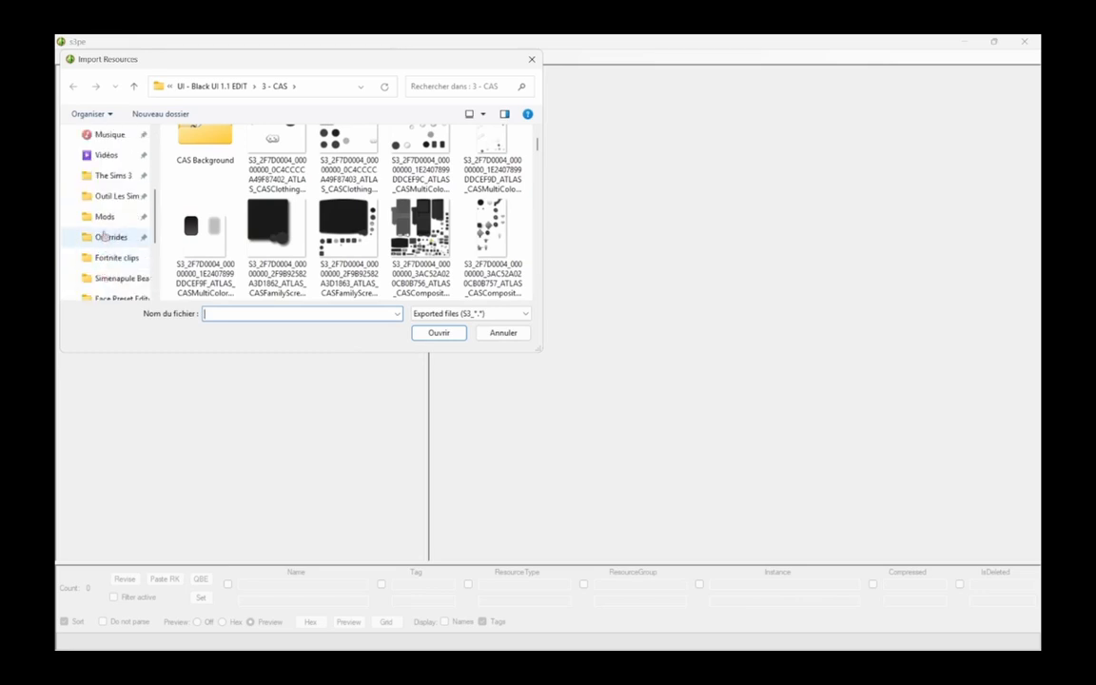
pyautogui.scroll(-3, 103, 243)
pyautogui.scroll(3, 103, 242)
pyautogui.click(104, 217)
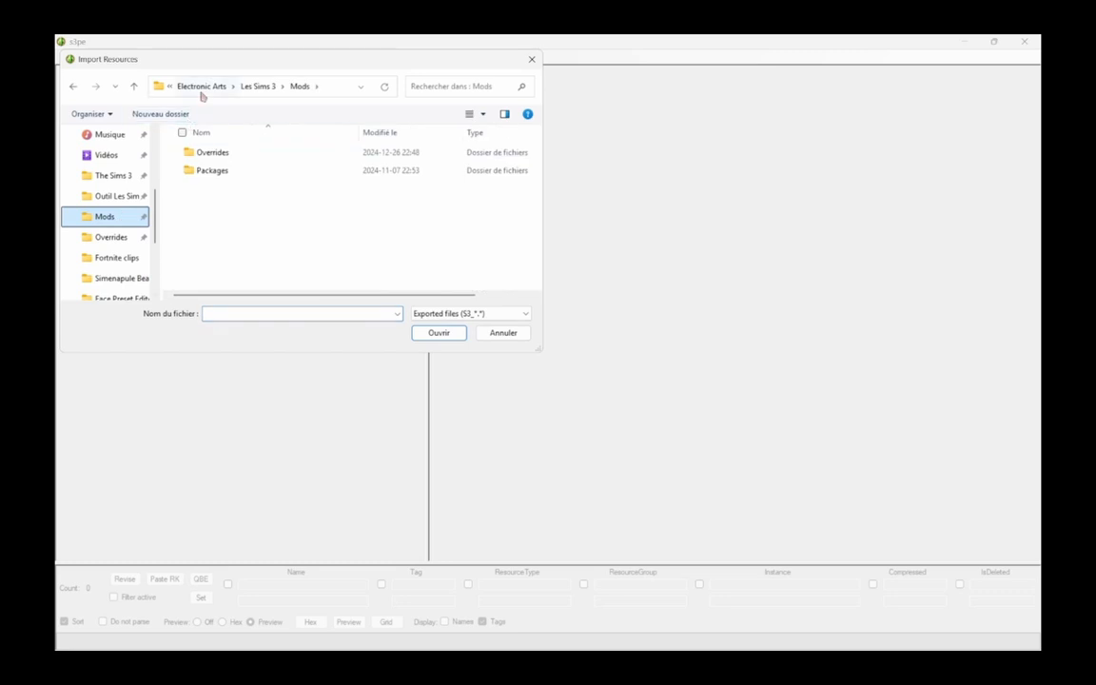
pyautogui.click(249, 88)
pyautogui.scroll(-3, 226, 172)
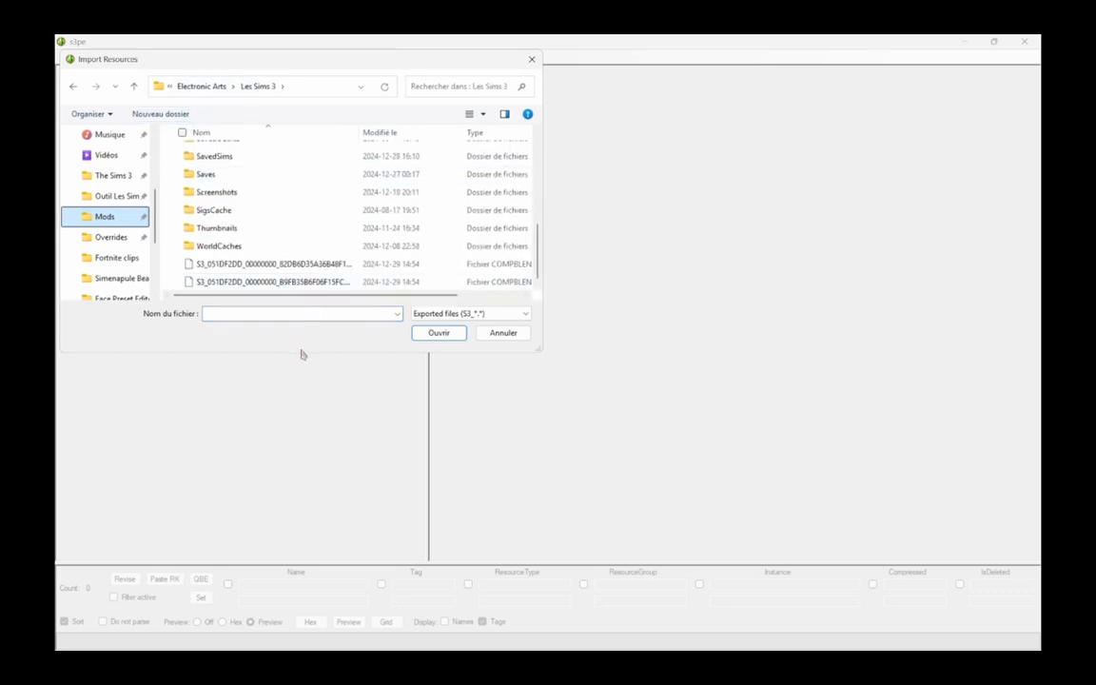
pyautogui.moveTo(302, 351); pyautogui.dragTo(303, 416)
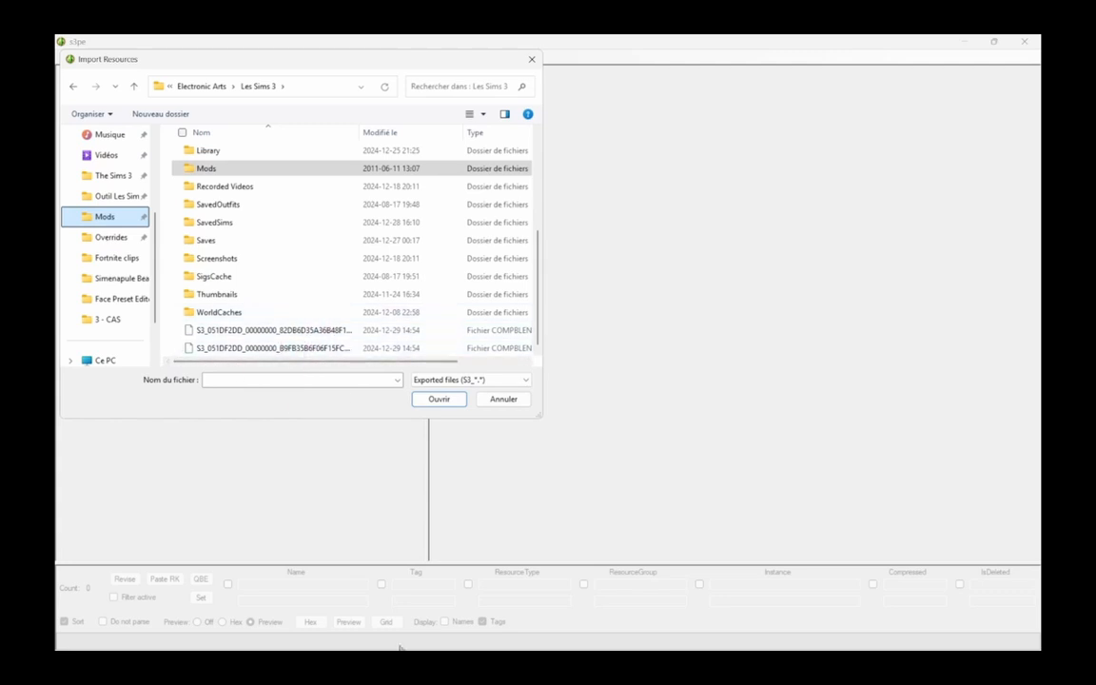
# - Check the compblend files in the Les Sims 3 and Lips_Round_1_Jane File Explorer windows, then return to the s3pe import dialog
pyautogui.moveTo(449, 634)
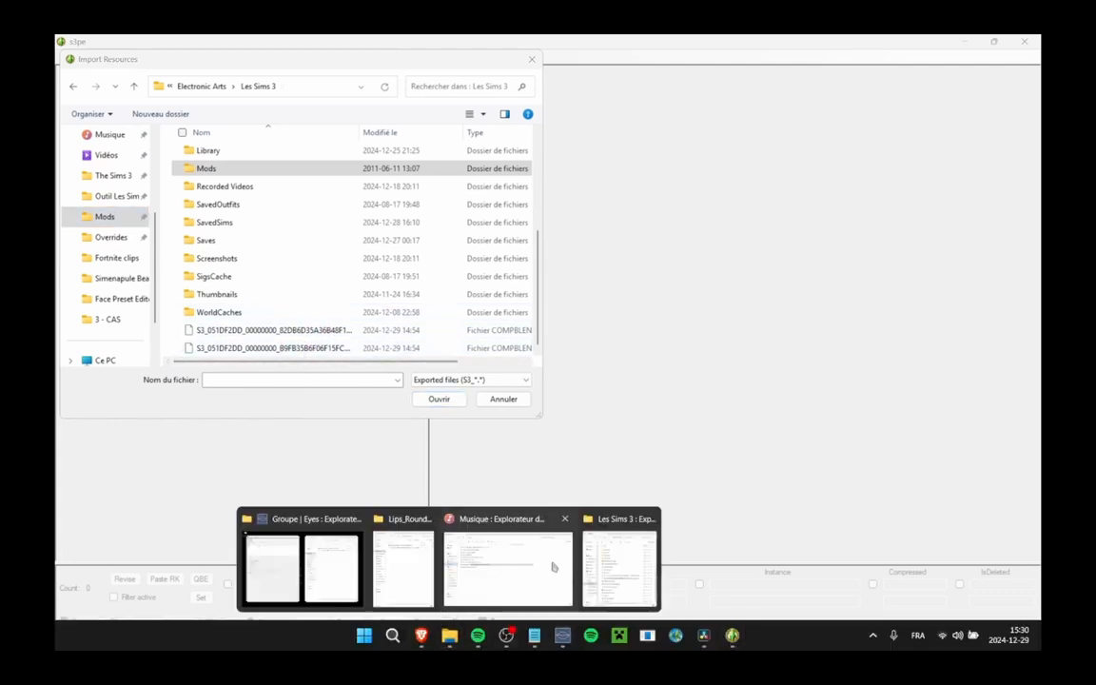
pyautogui.click(611, 580)
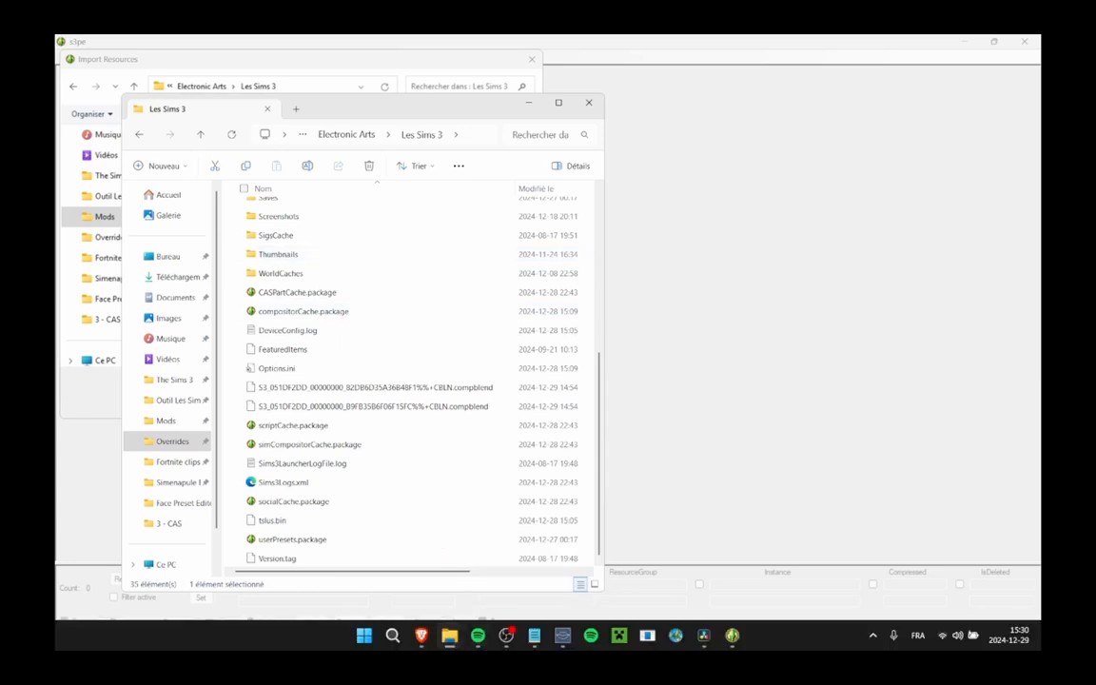
pyautogui.click(528, 103)
pyautogui.moveTo(449, 635)
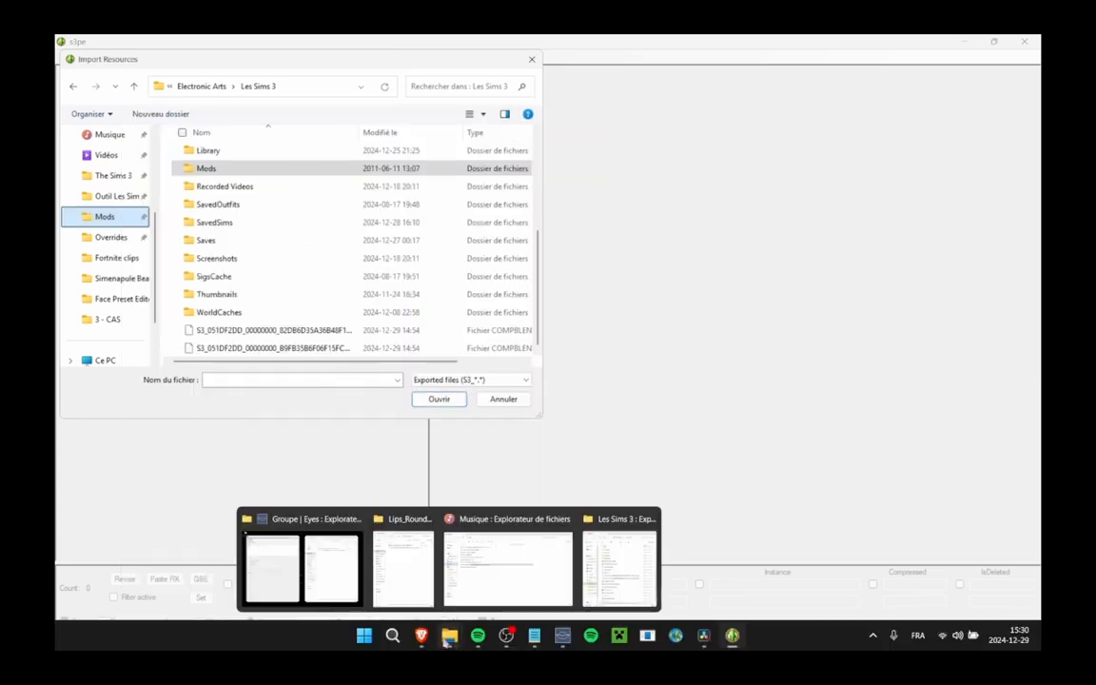
pyautogui.click(406, 574)
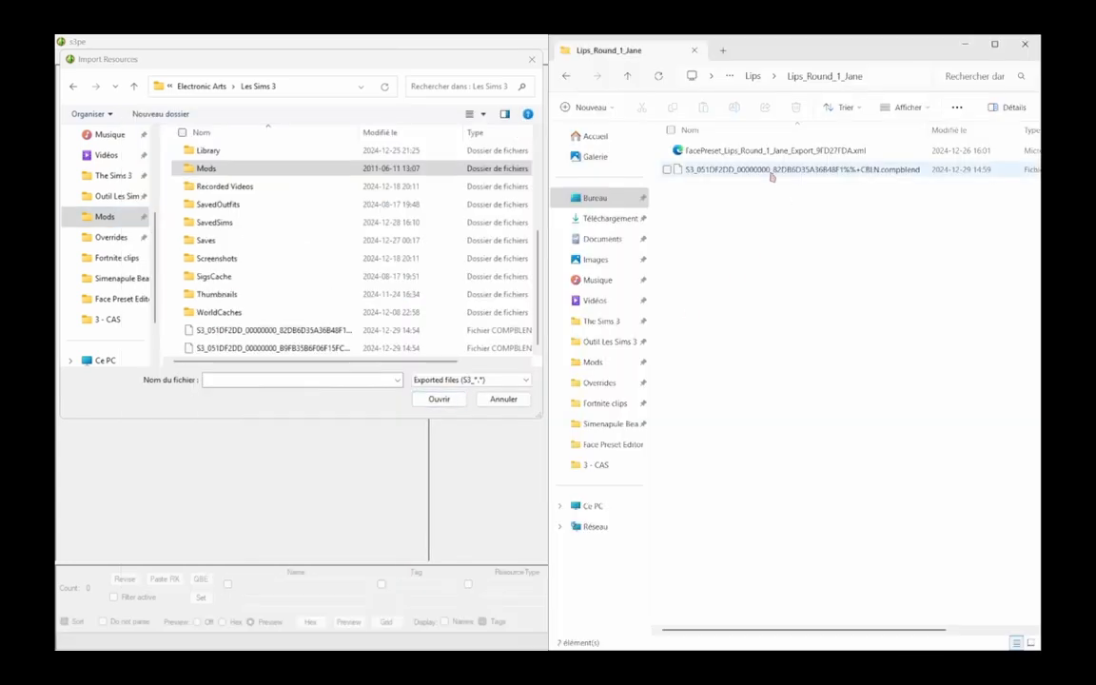
pyautogui.click(964, 48)
# - Import the compblend file S3_051DF2DD_00000000_82DB6D35A36B48F1 into the package, accepting the import options as they are
pyautogui.click(316, 330)
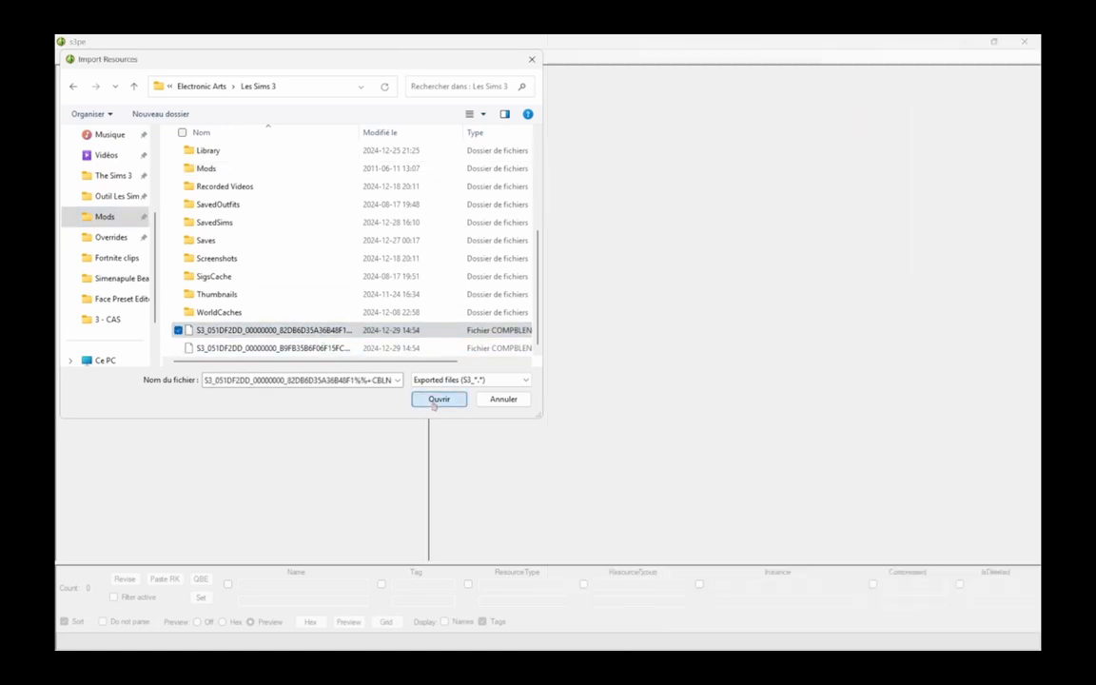
pyautogui.click(438, 399)
pyautogui.click(681, 410)
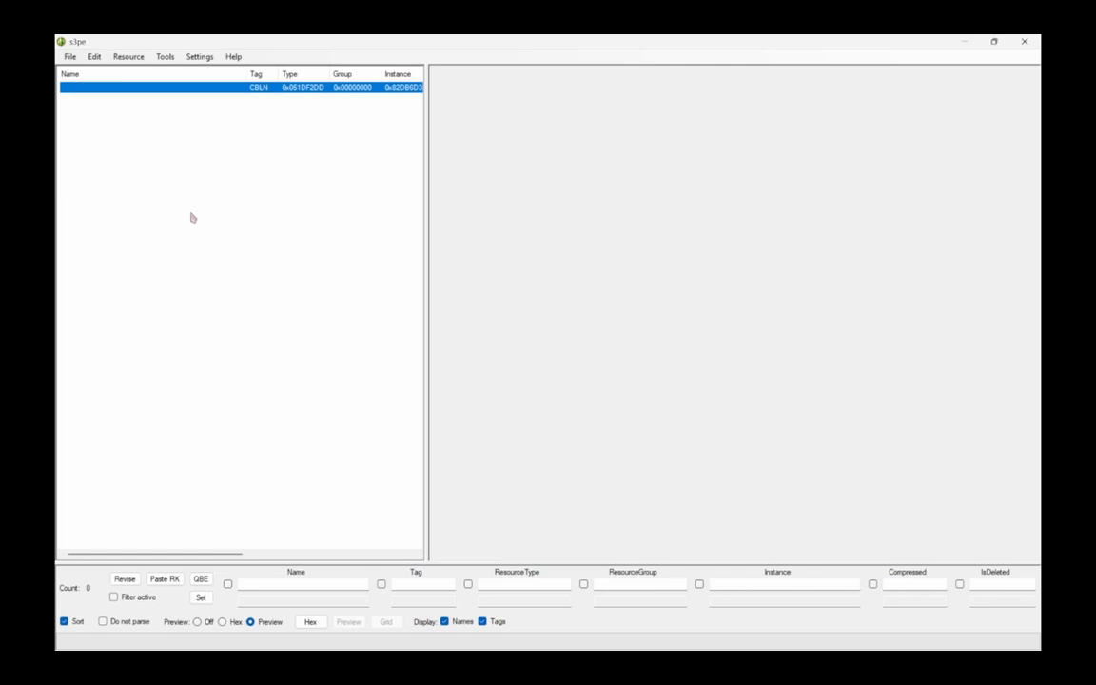
# - Import the second compblend file, S3_051DF2DD_00000000_B9FB35B6F06F15FC, from the Les Sims 3 folder into the same package
pyautogui.rightClick(192, 218)
pyautogui.moveTo(266, 378)
pyautogui.click(344, 380)
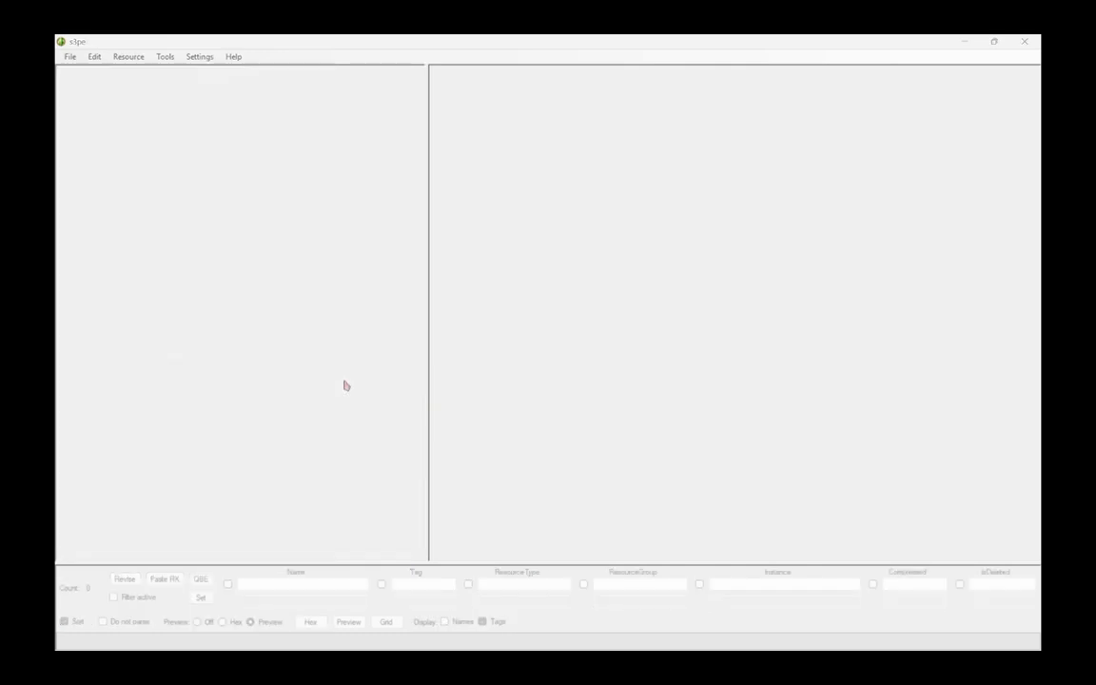
pyautogui.scroll(-4, 267, 303)
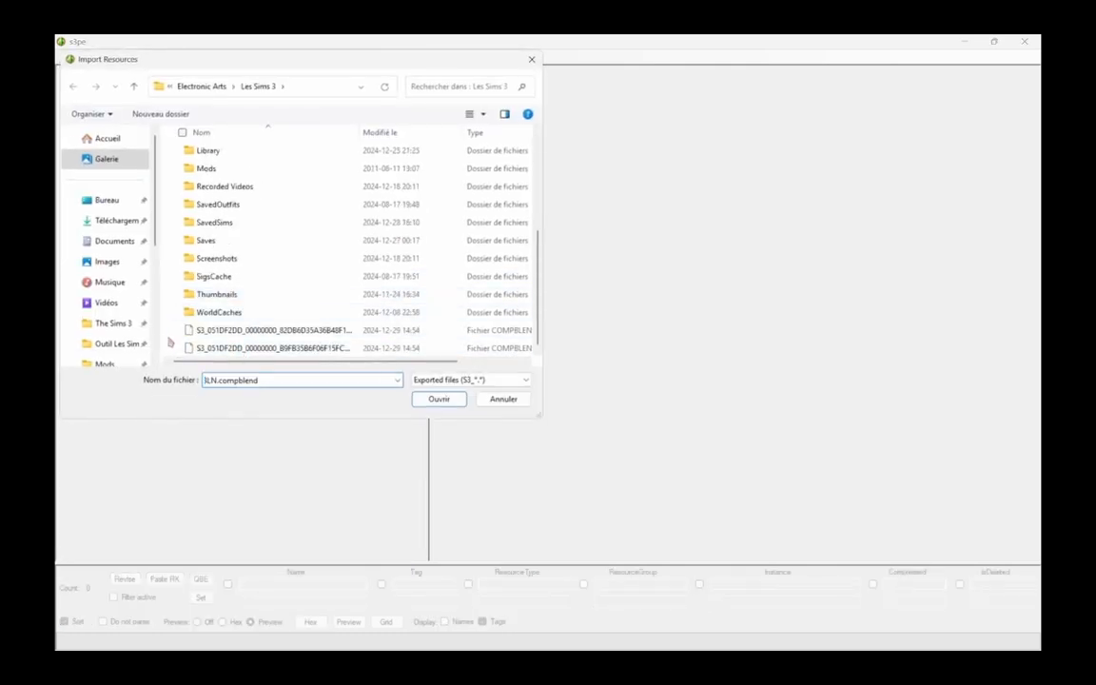
pyautogui.moveTo(170, 339); pyautogui.dragTo(285, 354)
pyautogui.click(351, 350)
pyautogui.click(439, 399)
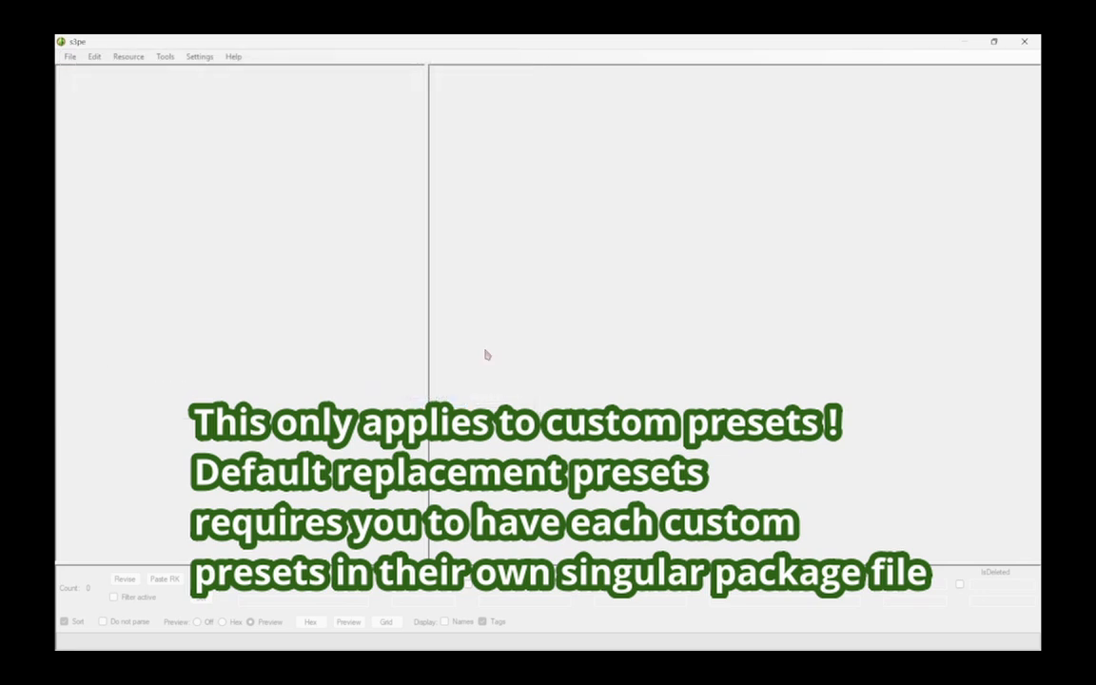
pyautogui.click(678, 410)
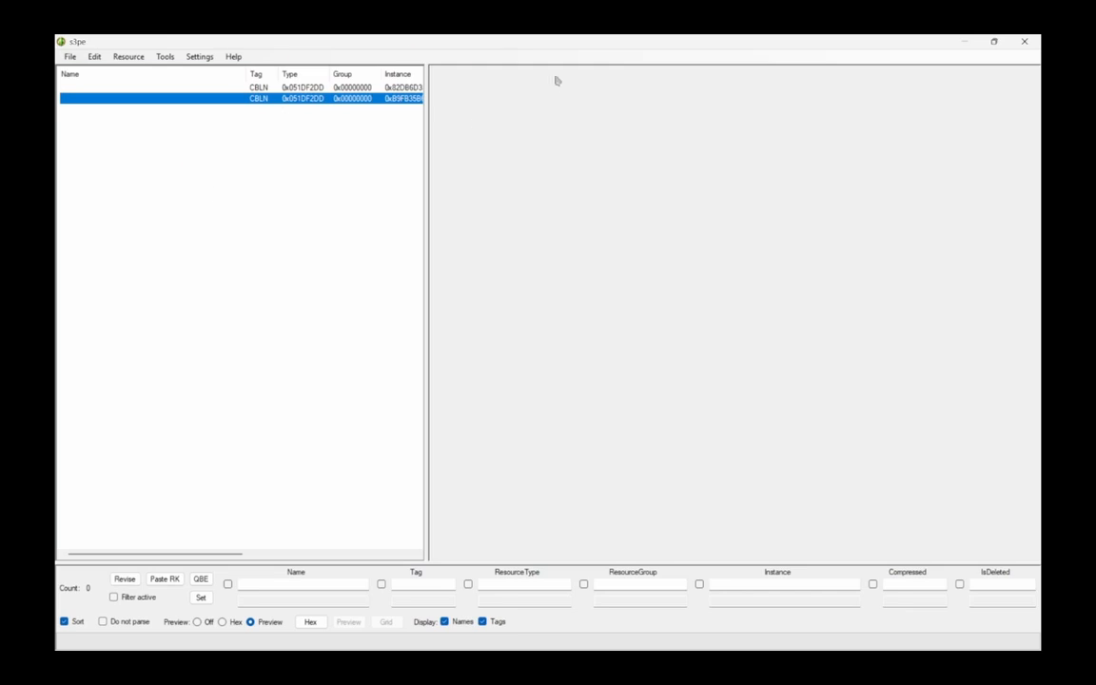
pyautogui.click(70, 56)
pyautogui.click(294, 121)
pyautogui.click(292, 116)
pyautogui.click(282, 100)
pyautogui.click(284, 88)
pyautogui.click(289, 99)
pyautogui.click(287, 88)
pyautogui.click(292, 99)
pyautogui.click(273, 86)
pyautogui.click(262, 99)
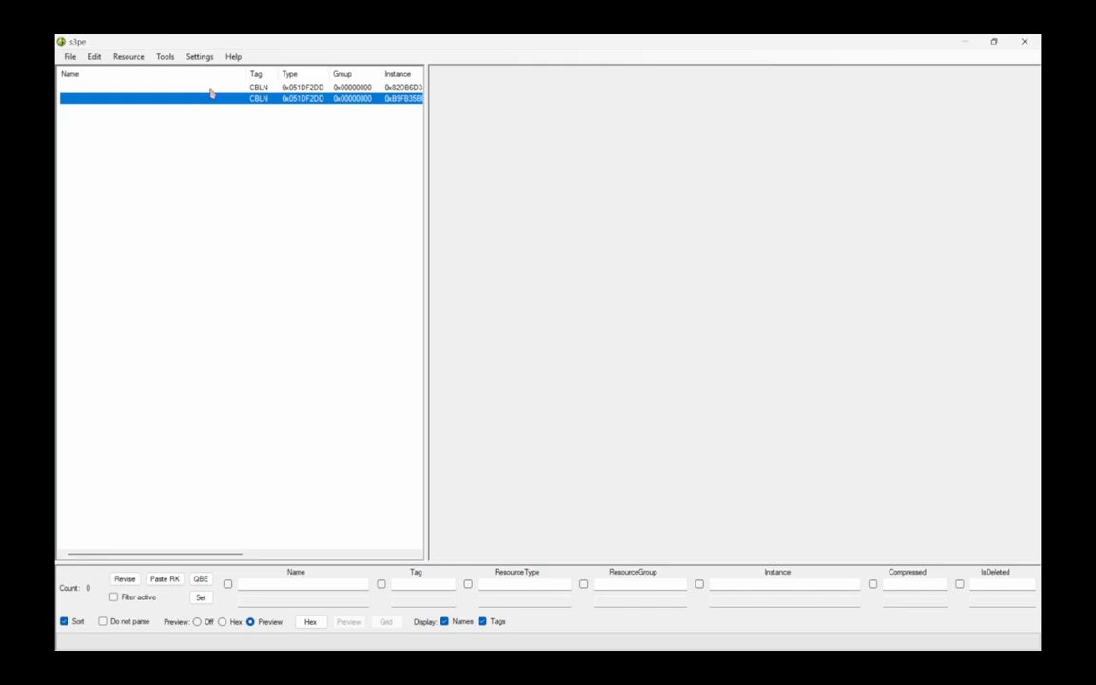
# - Save the package as Kwimii_NDF_Jane_Wendy_Tutorial in the Mods, Overrides, - kwimii_PRESETS folder
pyautogui.click(70, 56)
pyautogui.click(95, 127)
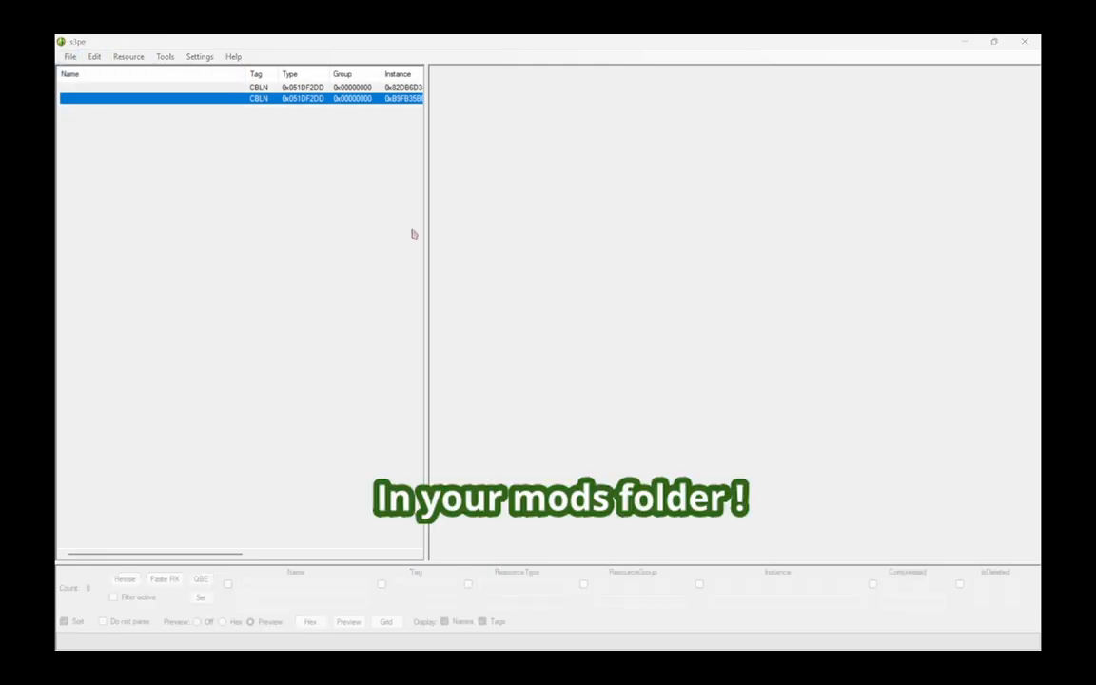
pyautogui.click(73, 87)
pyautogui.doubleClick(193, 154)
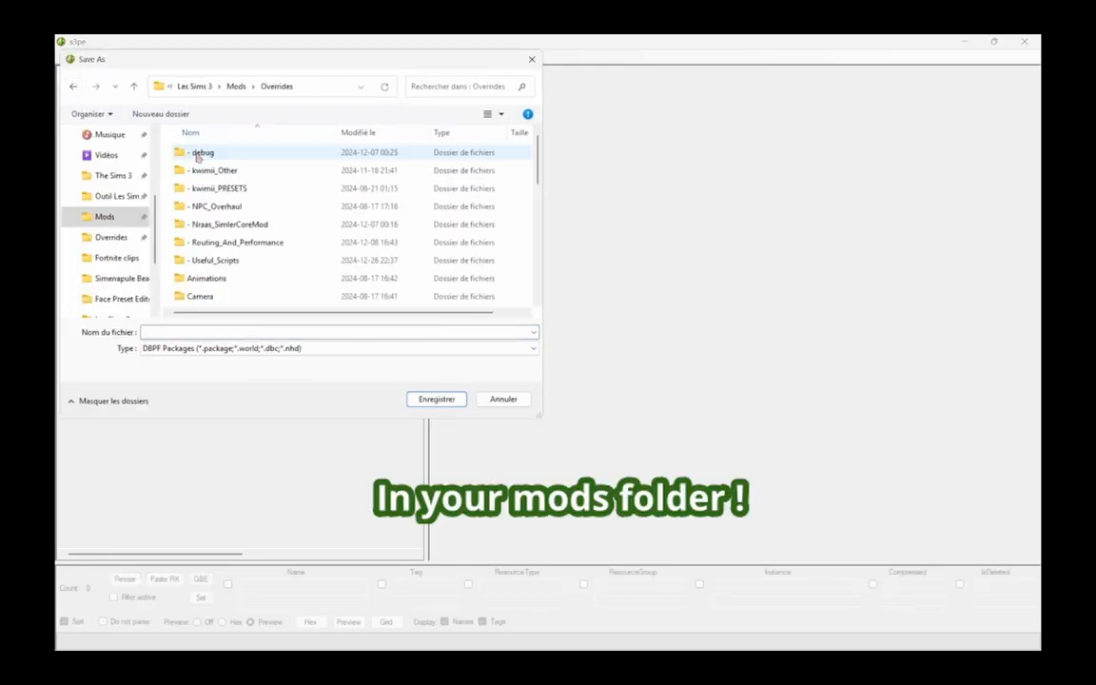
pyautogui.doubleClick(239, 185)
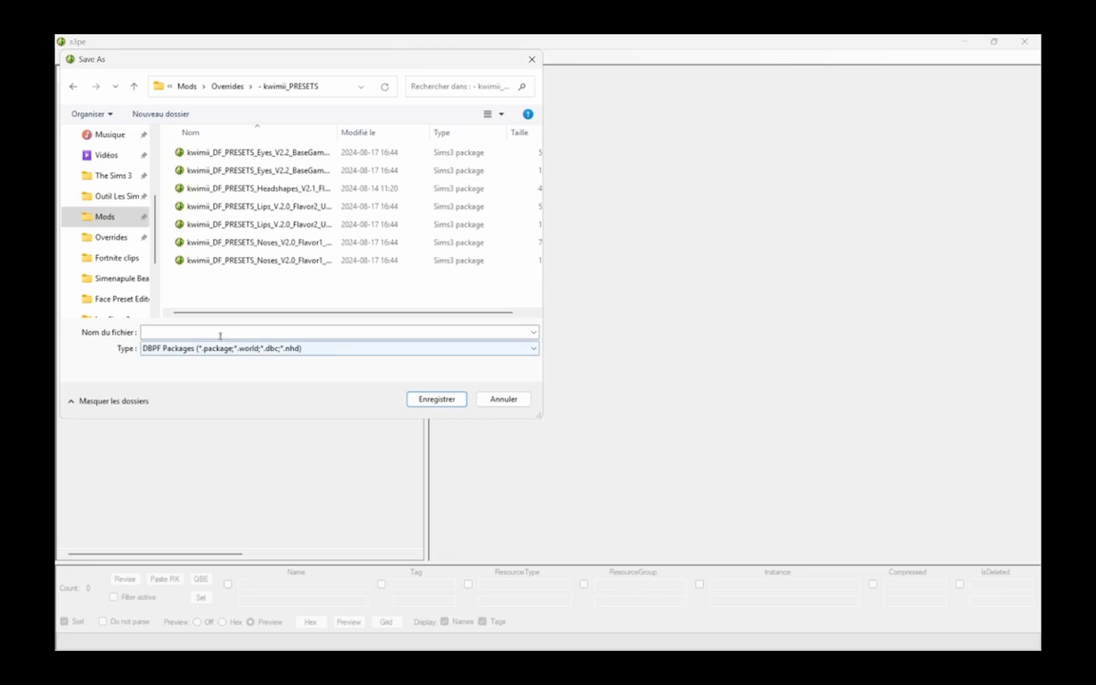
pyautogui.click(223, 333)
pyautogui.write('Kwimii')
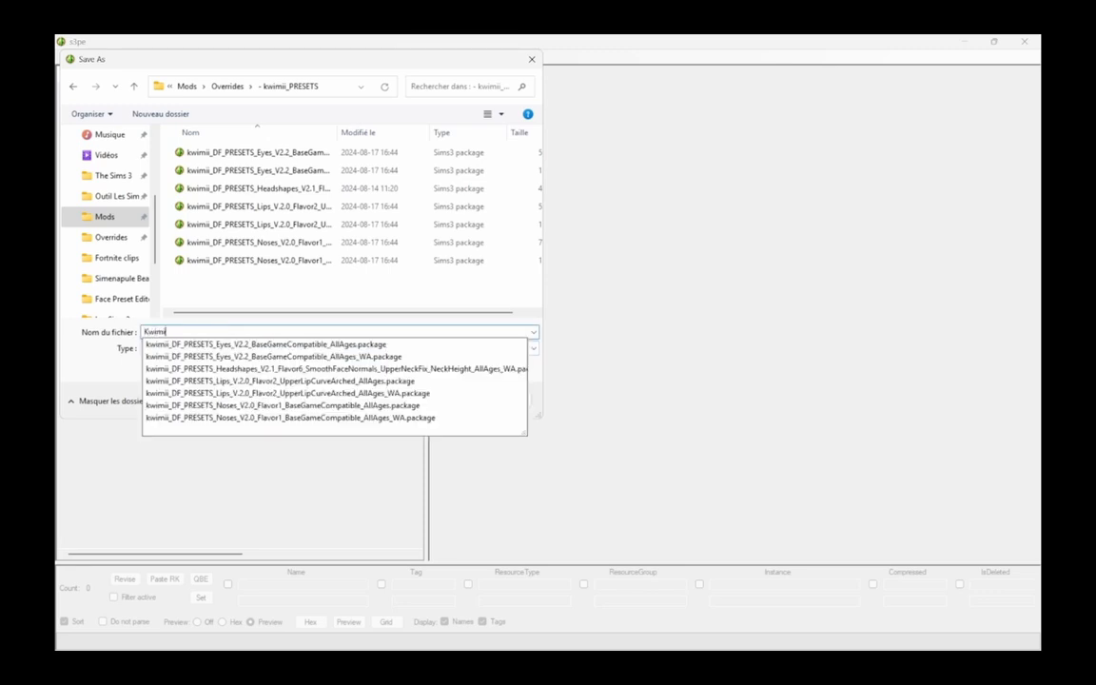
pyautogui.write('_NDF_Jane_Wendy_Tutorial')
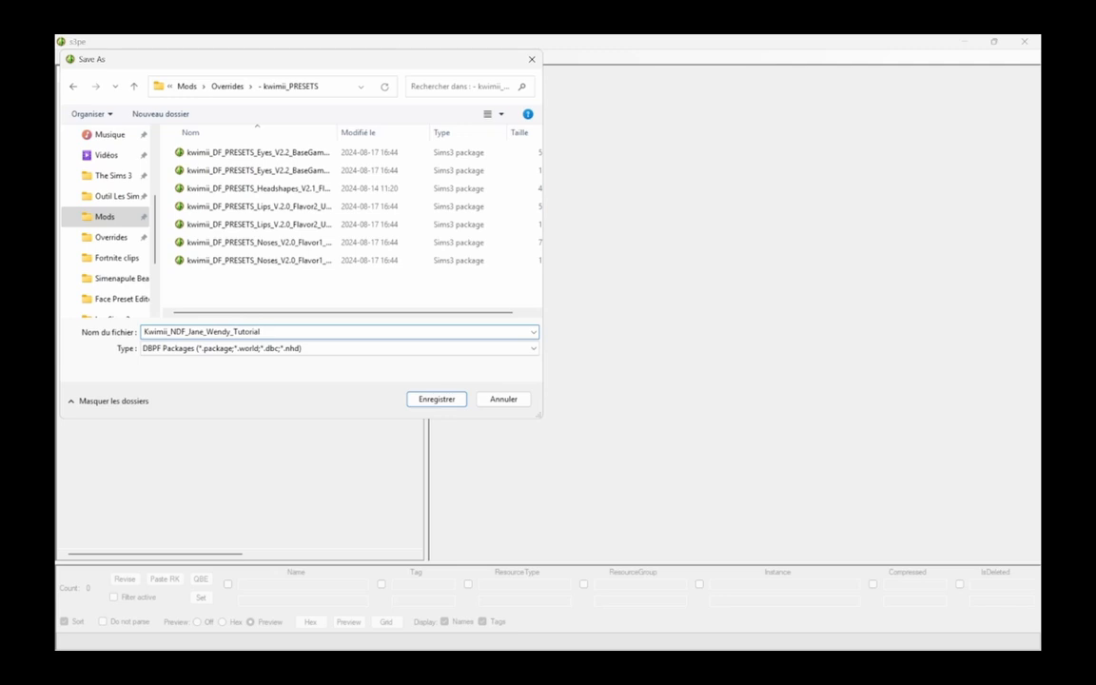
pyautogui.press('Return')
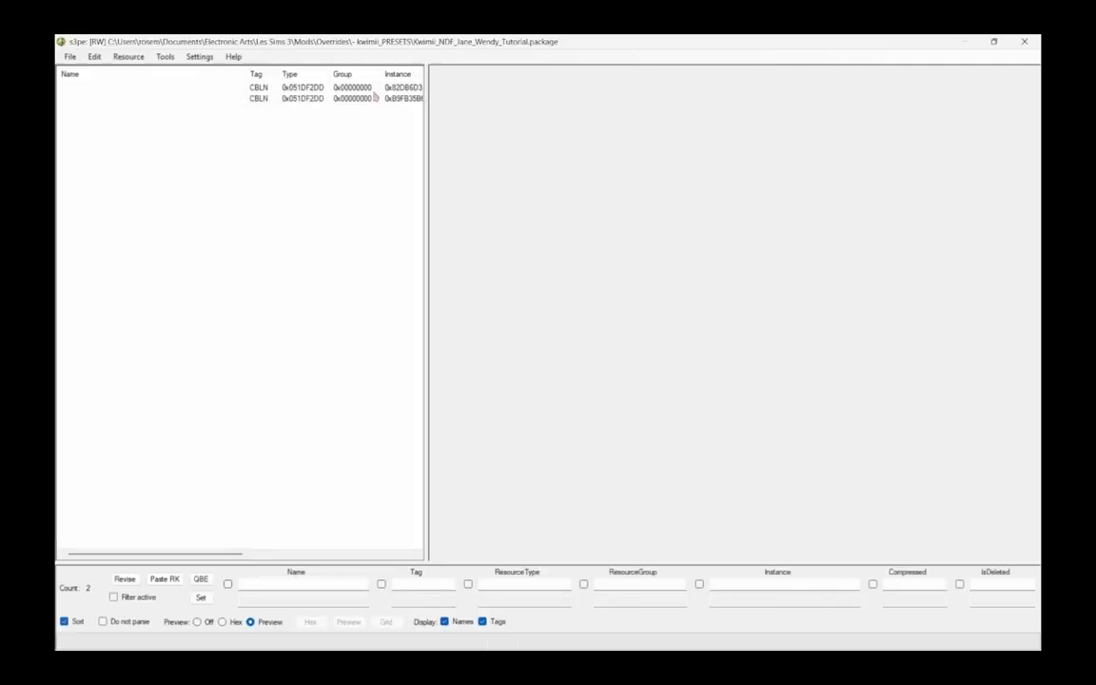
# - Close s3pe and minimize the Face Preset Editor window
pyautogui.moveTo(536, 48); pyautogui.dragTo(538, 86)
pyautogui.click(1028, 78)
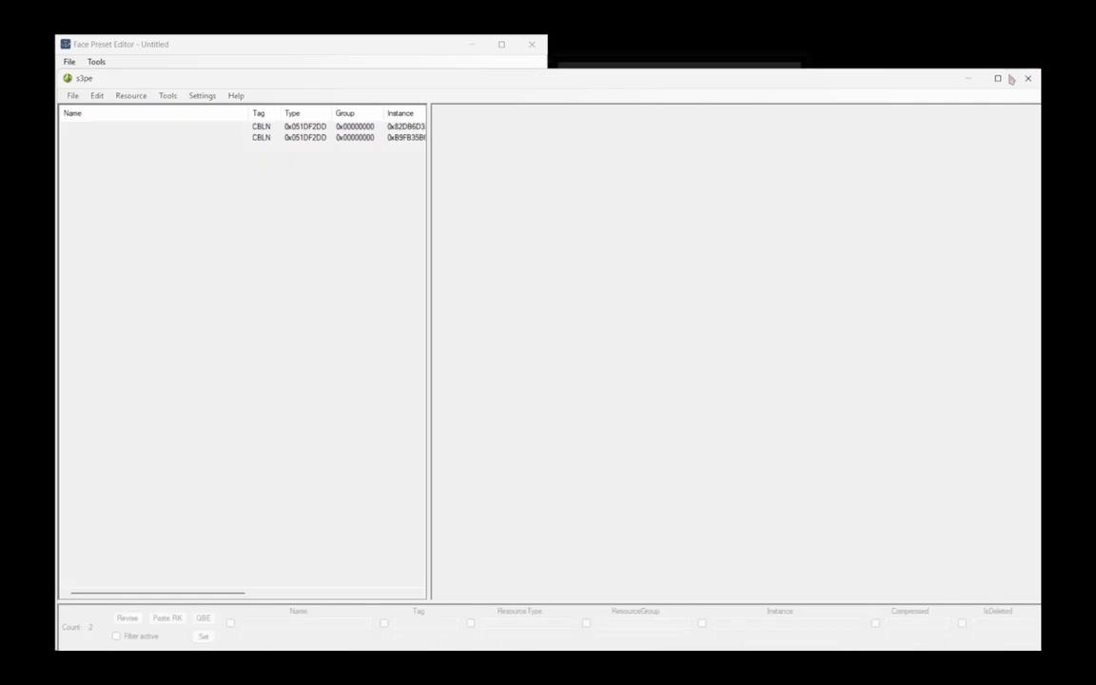
pyautogui.click(470, 43)
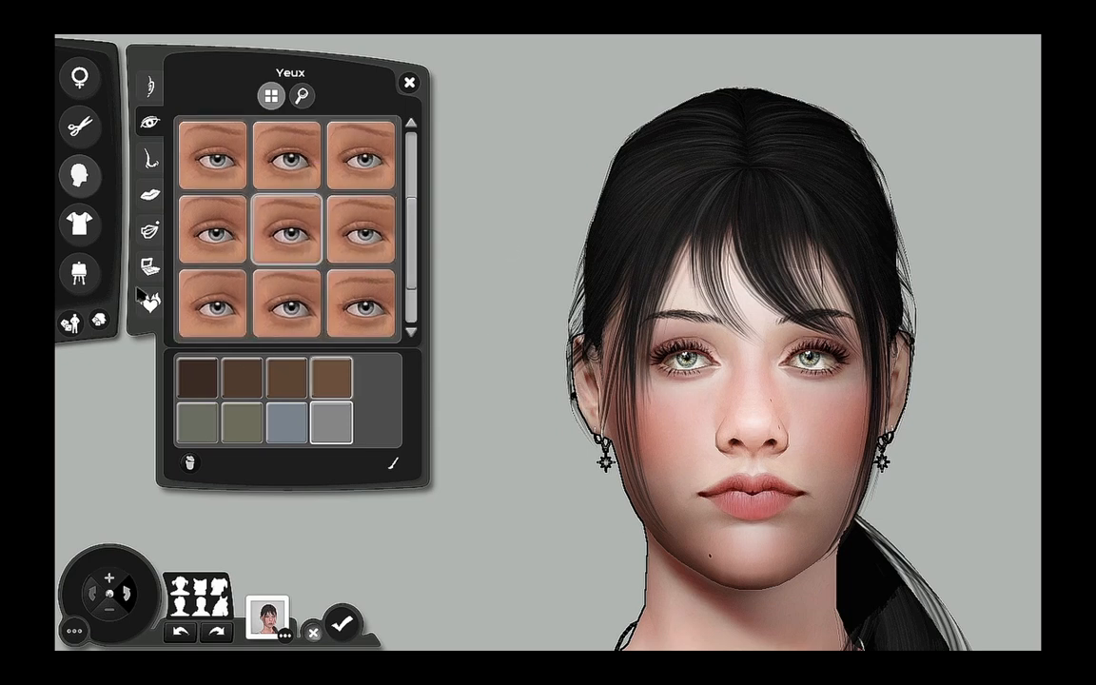
# - Go through the eye presets in The Sims 3 Create-a-Sim and apply the last one in the list
pyautogui.click(287, 160)
pyautogui.click(198, 172)
pyautogui.scroll(-1, 349, 176)
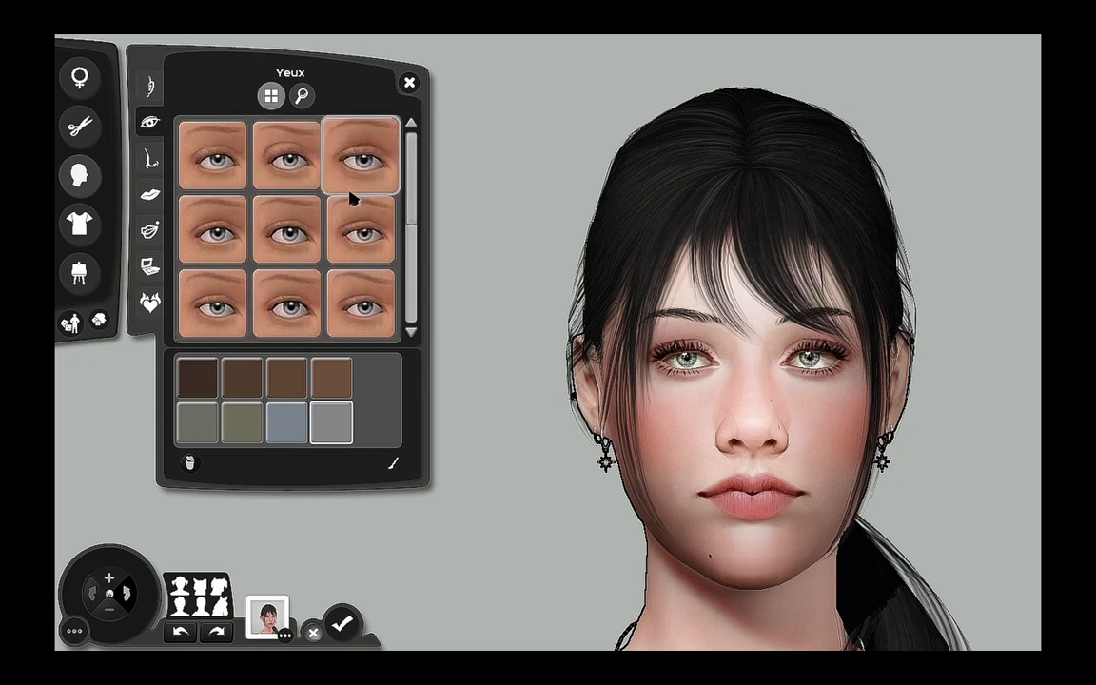
pyautogui.scroll(1, 347, 194)
pyautogui.scroll(-1, 339, 209)
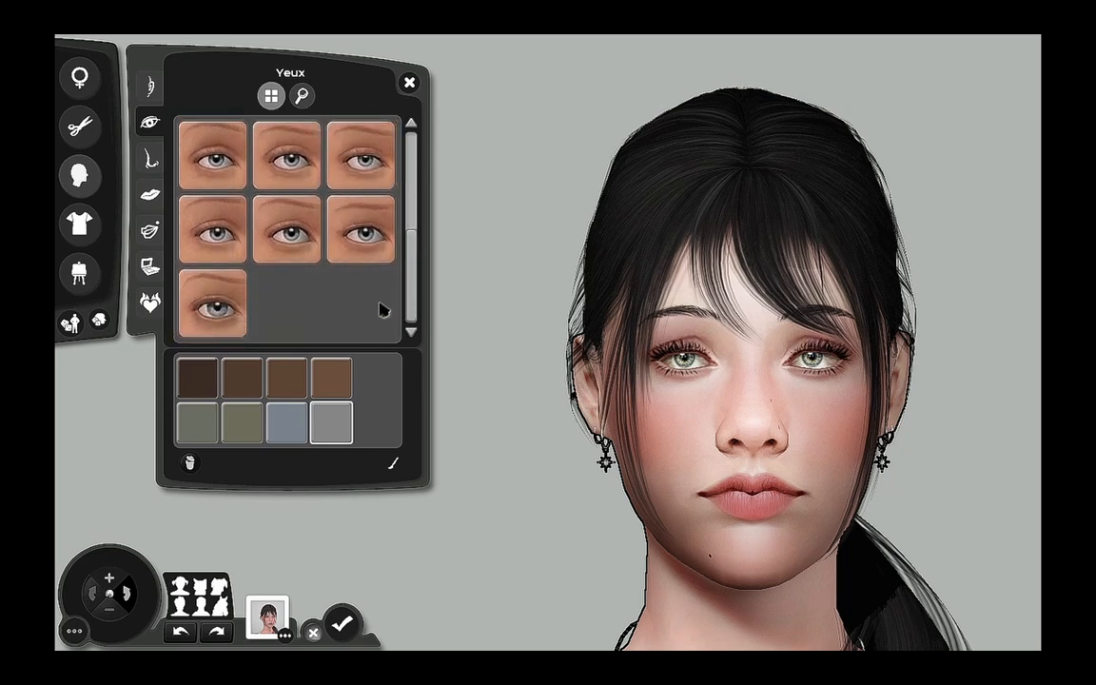
pyautogui.click(228, 323)
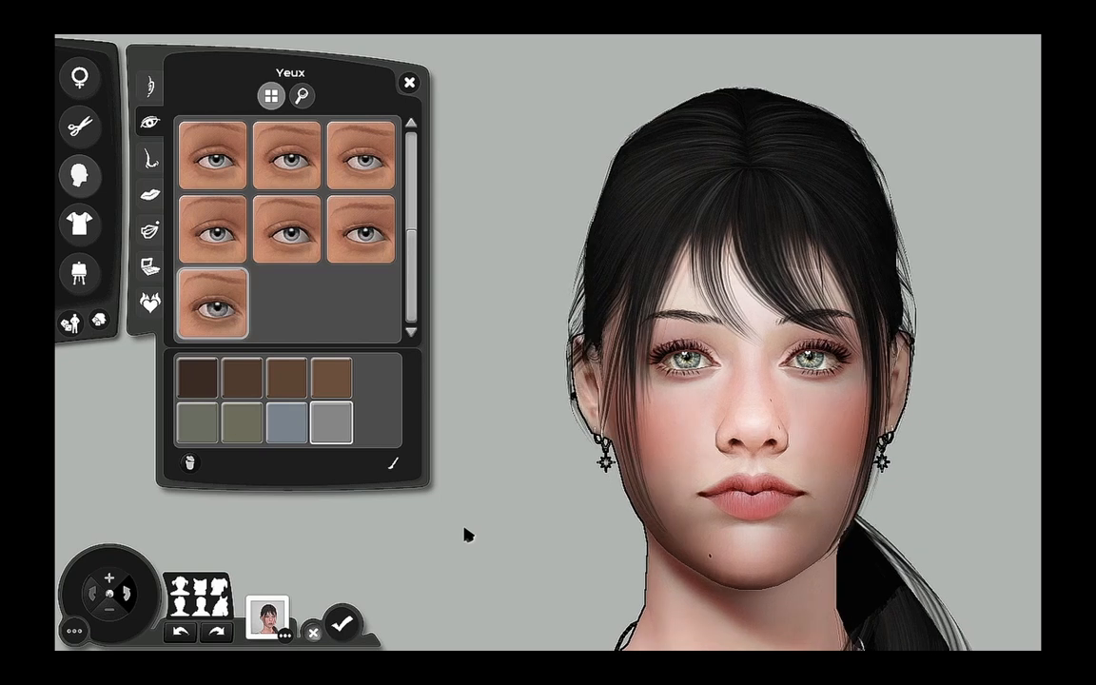
# - Compare the last eye preset with several others on the Sim's face, finishing with the last preset applied
pyautogui.click(286, 238)
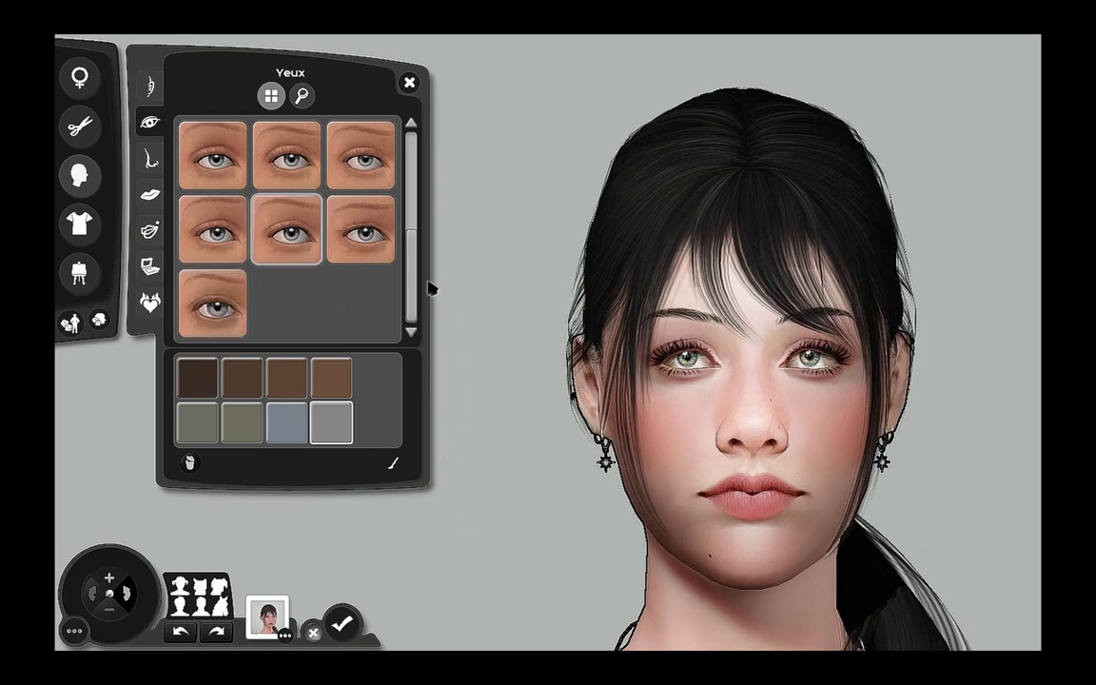
pyautogui.click(353, 178)
pyautogui.click(280, 171)
pyautogui.click(215, 183)
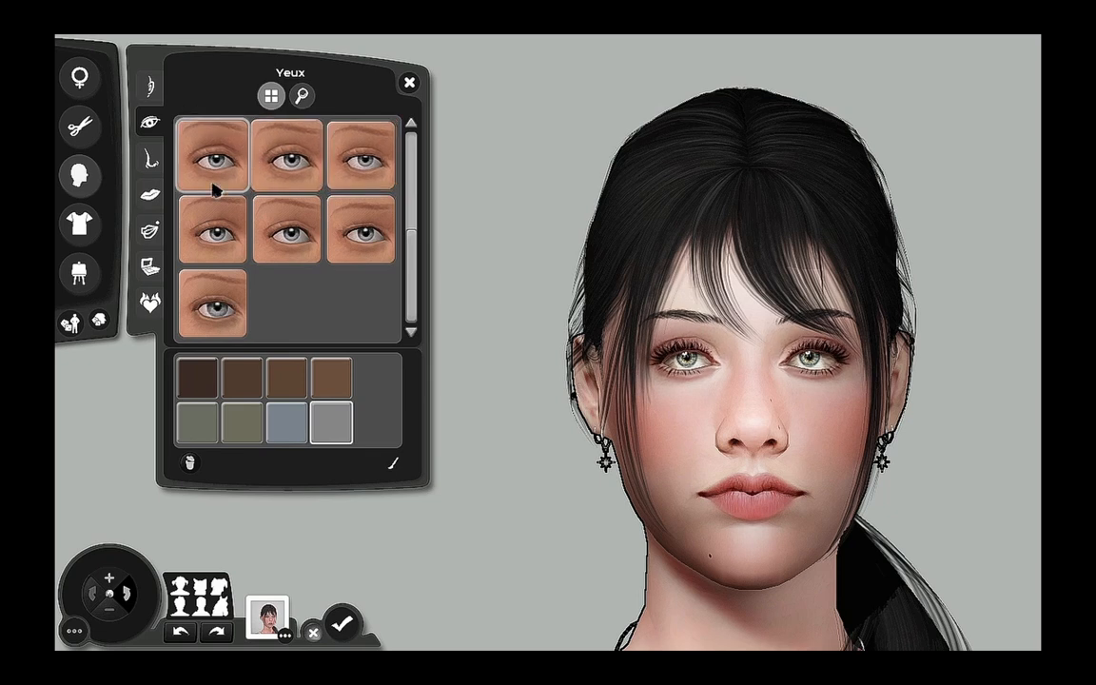
pyautogui.click(229, 285)
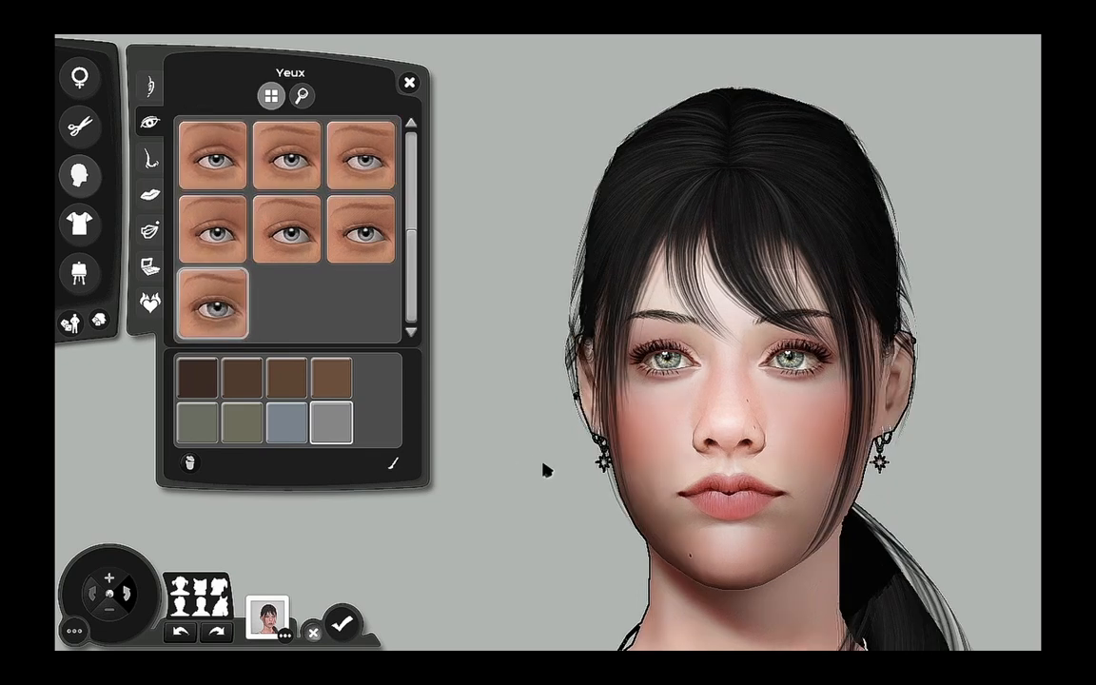
pyautogui.click(333, 245)
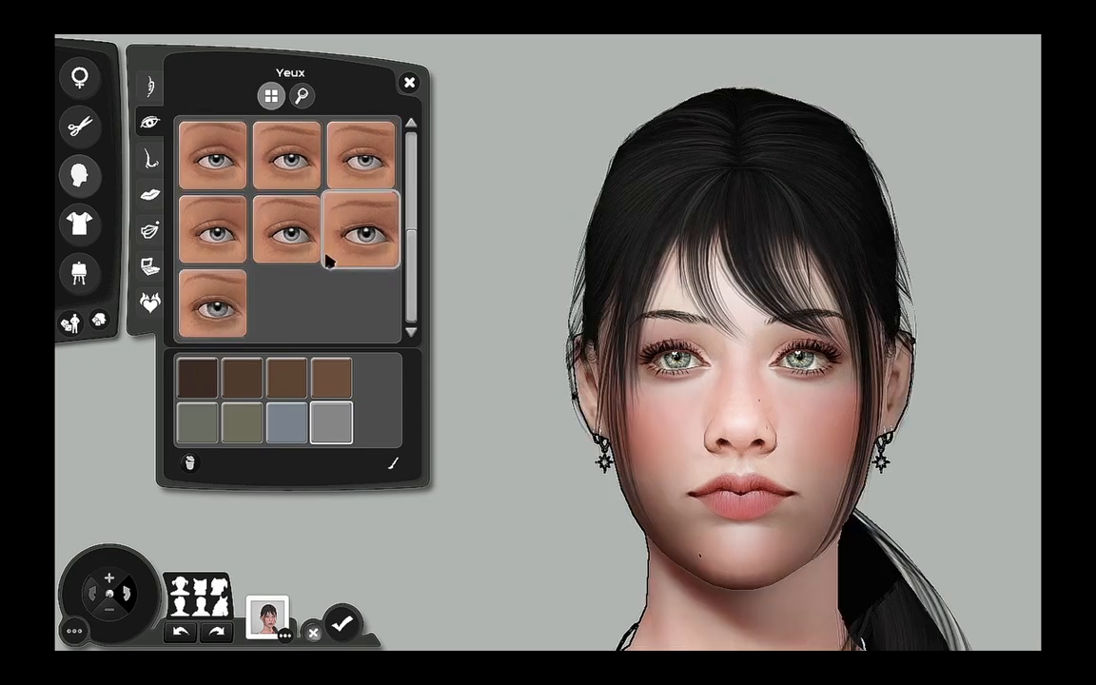
pyautogui.click(225, 171)
pyautogui.click(242, 305)
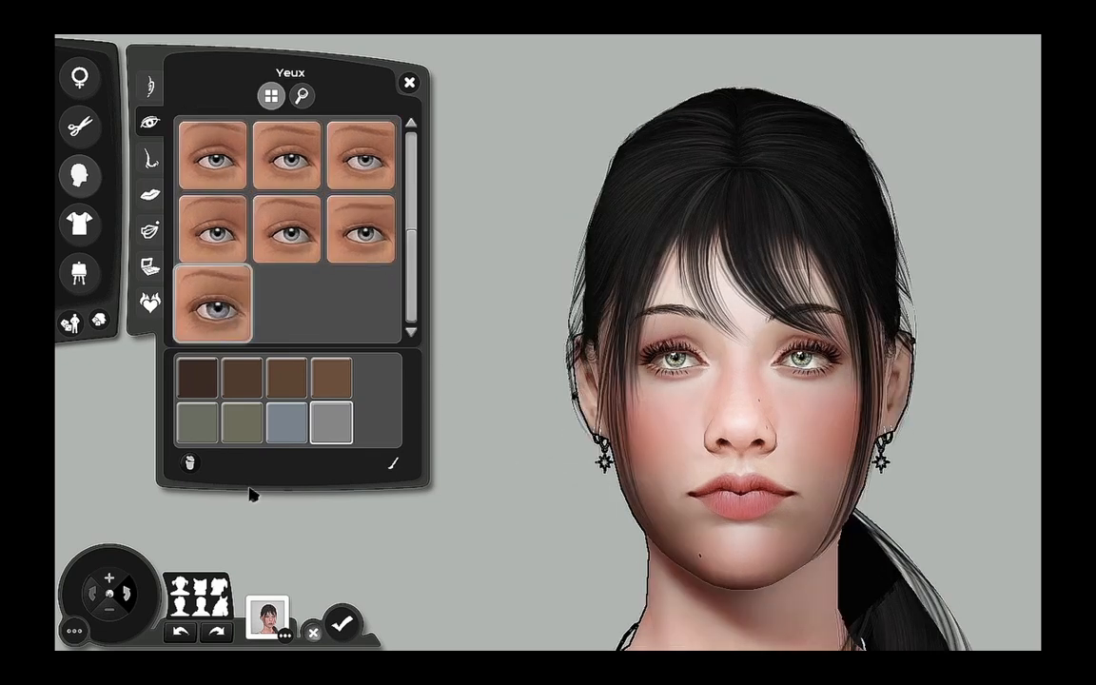
# - Open the mouth presets in Create-a-Sim, apply the last one in the list and check it on the Sim's face
pyautogui.click(153, 199)
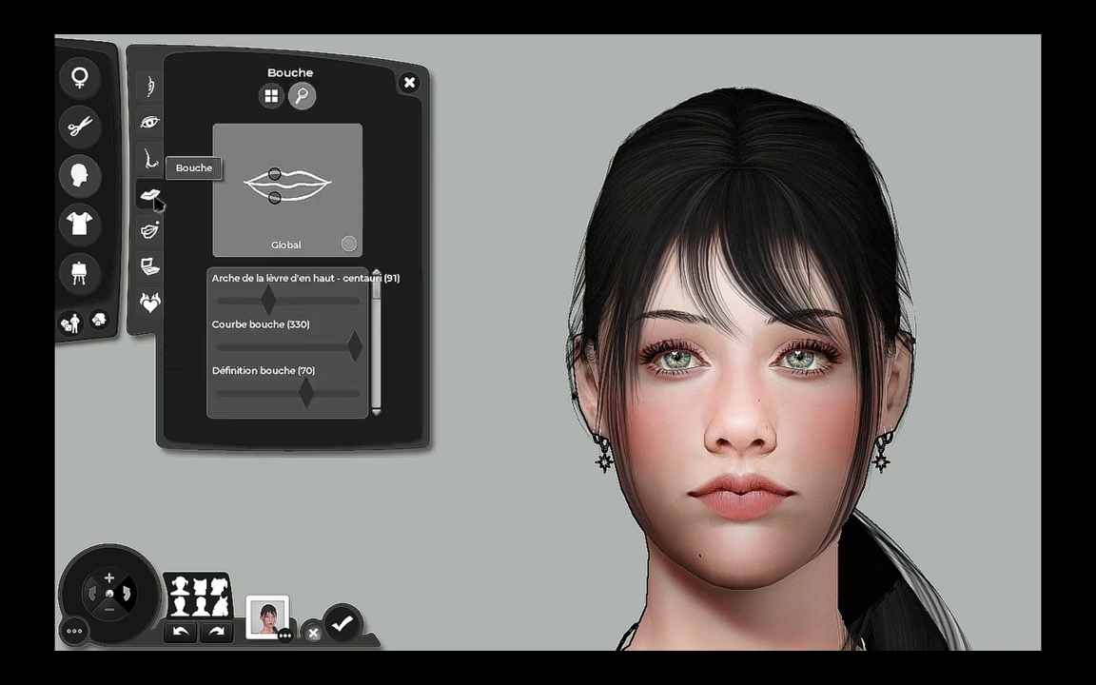
pyautogui.click(272, 96)
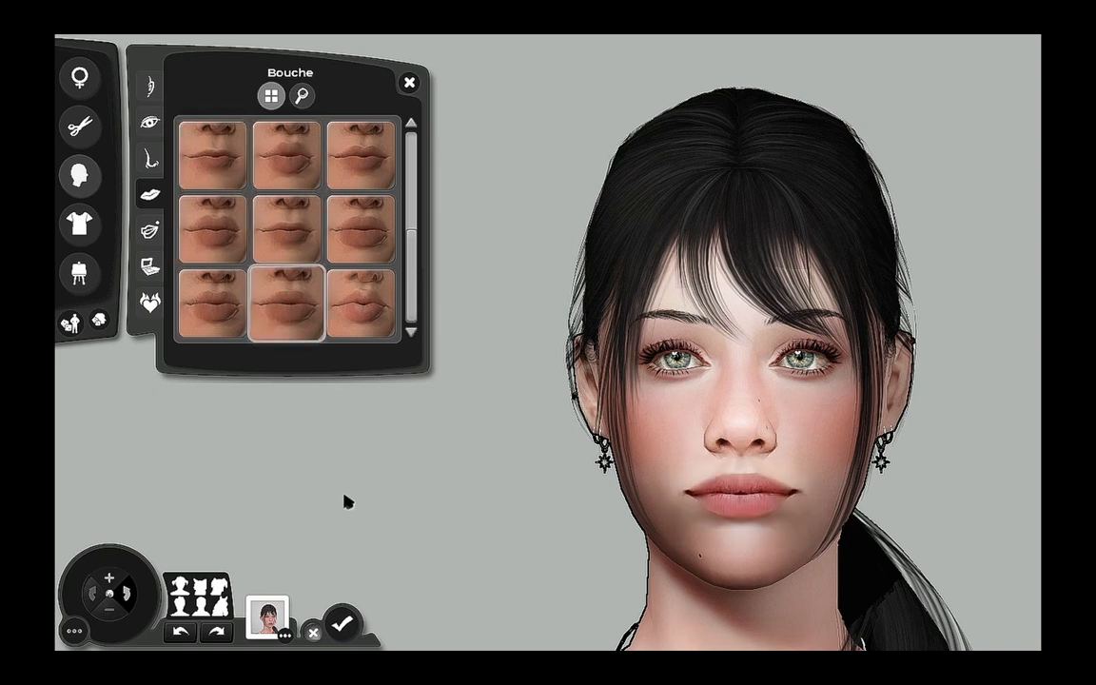
pyautogui.click(359, 309)
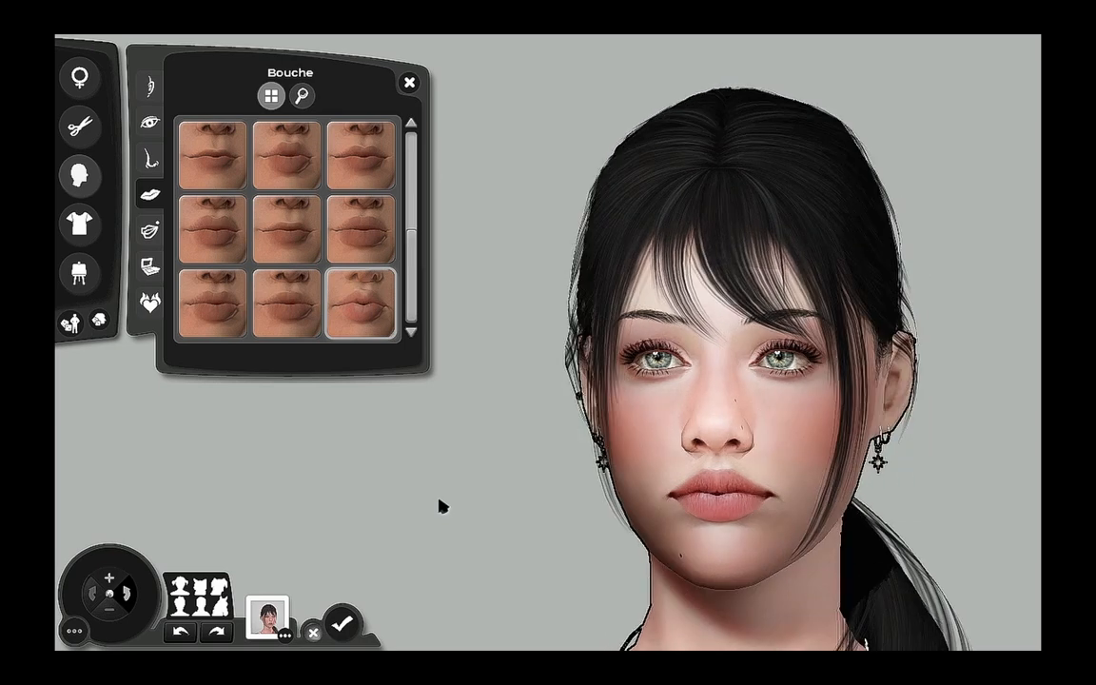
pyautogui.scroll(-3, 490, 455)
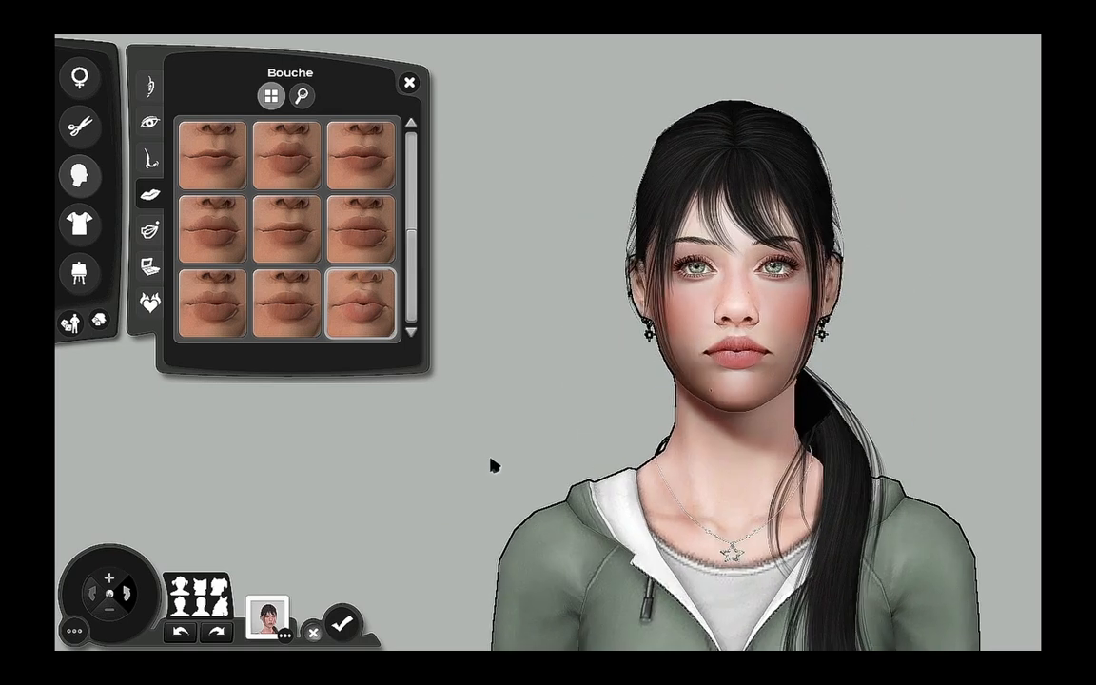
pyautogui.scroll(3, 492, 466)
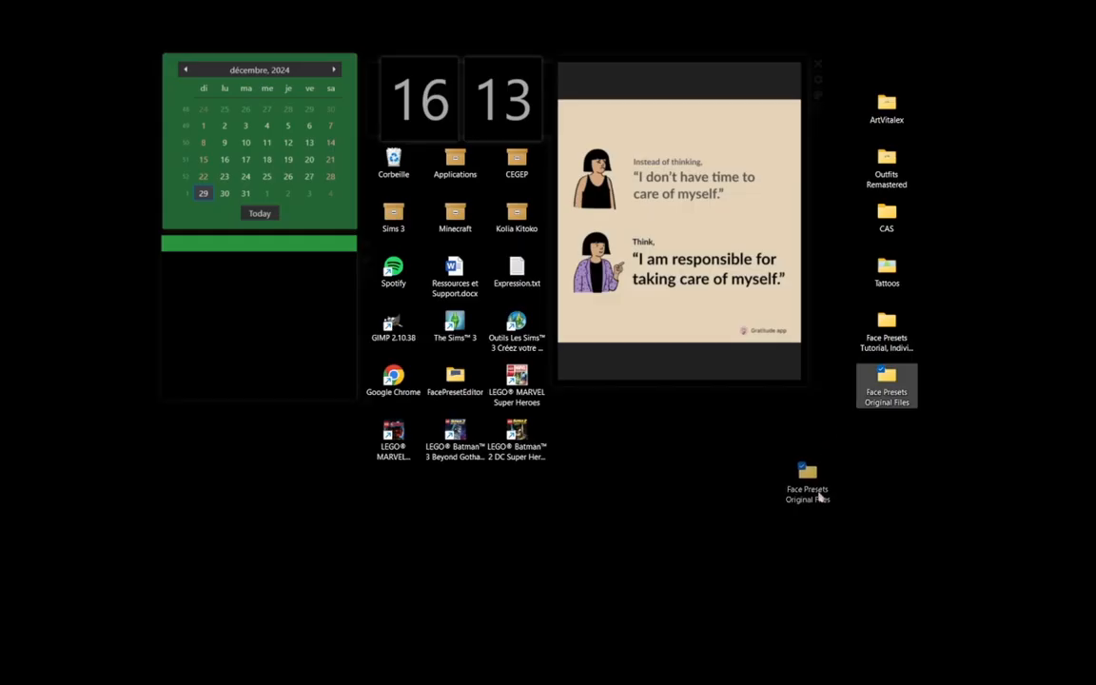
# - On the desktop, move the Face Presets Original Files folder to an empty area and open it in a maximized window
pyautogui.moveTo(820, 496); pyautogui.dragTo(714, 506)
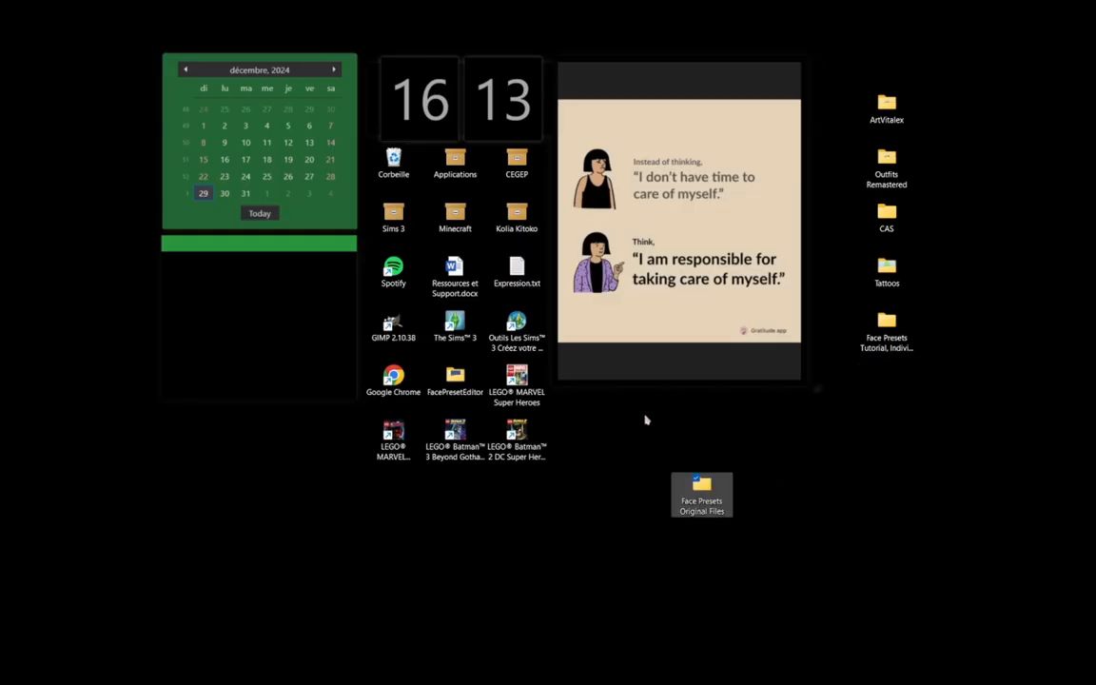
pyautogui.click(742, 426)
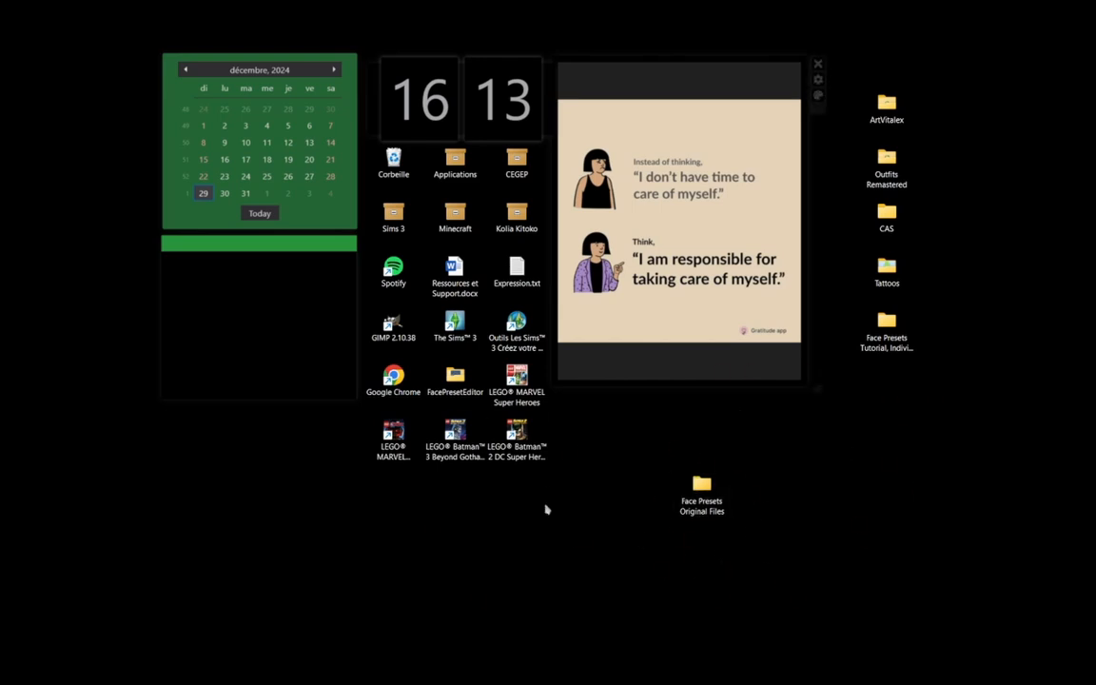
pyautogui.doubleClick(719, 499)
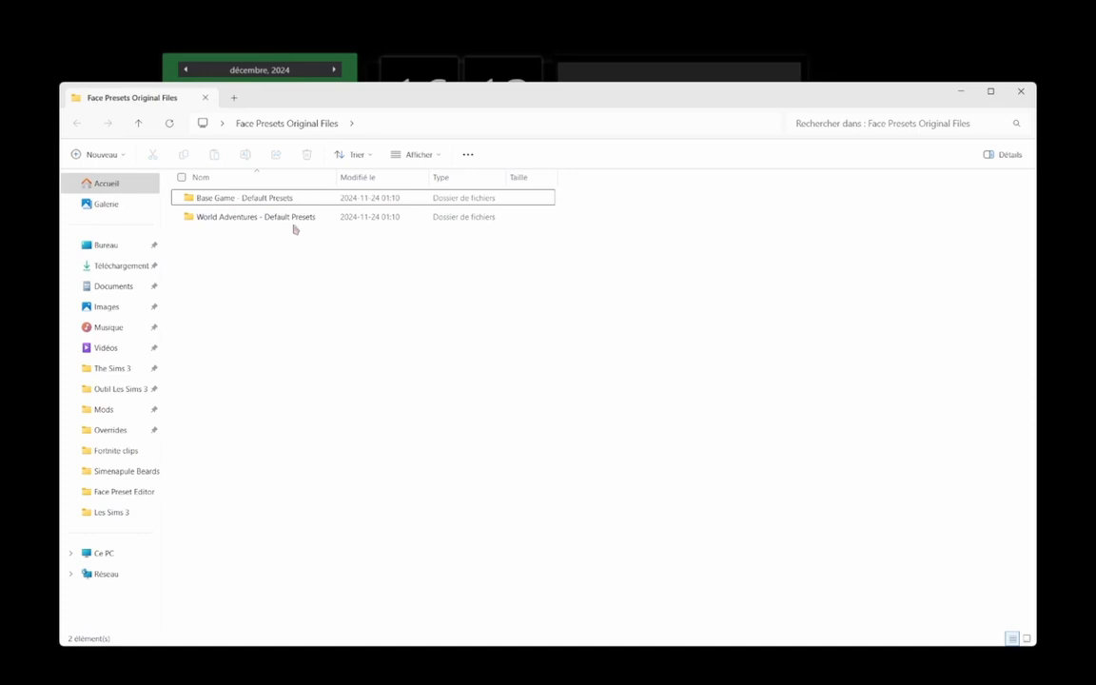
pyautogui.click(992, 91)
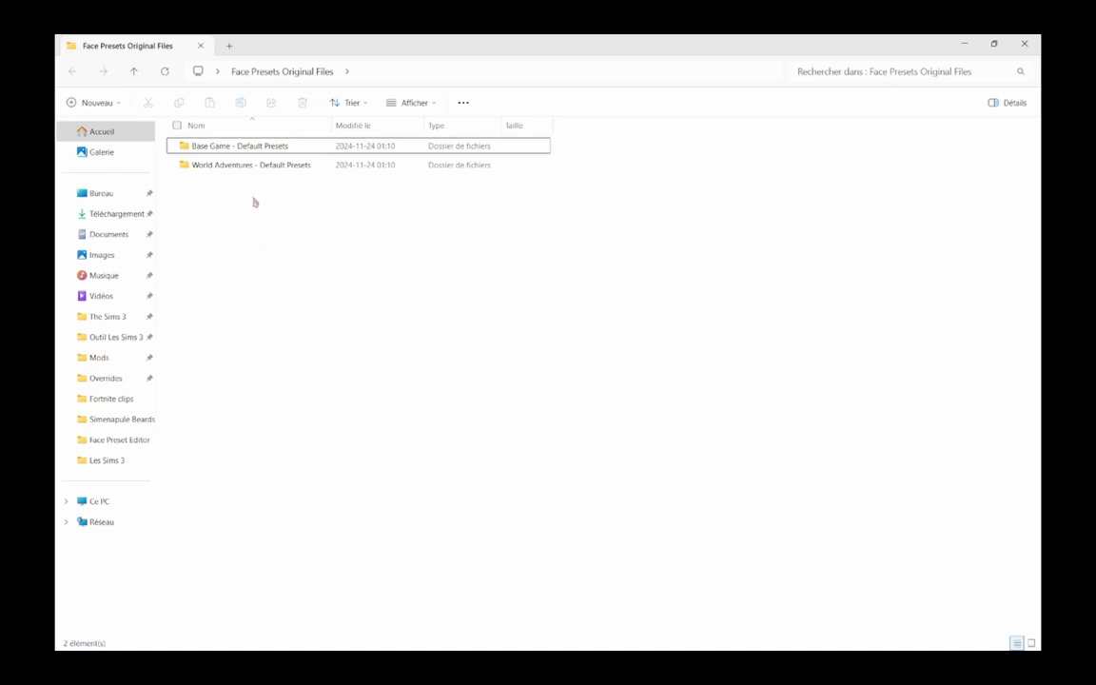
pyautogui.click(254, 149)
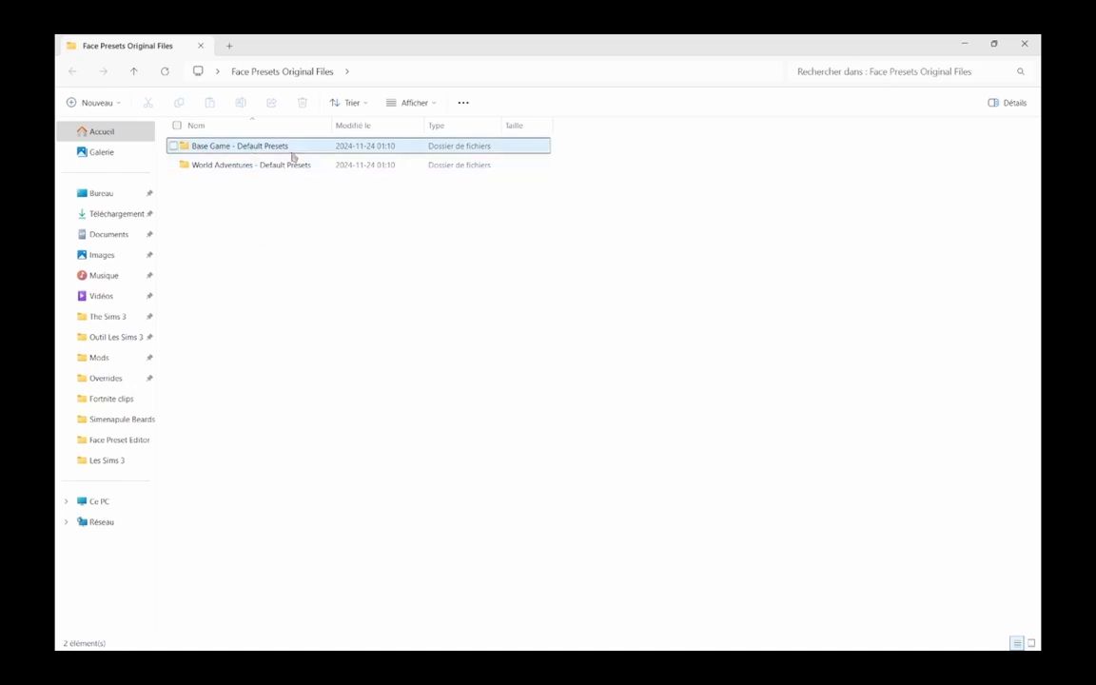
pyautogui.click(323, 324)
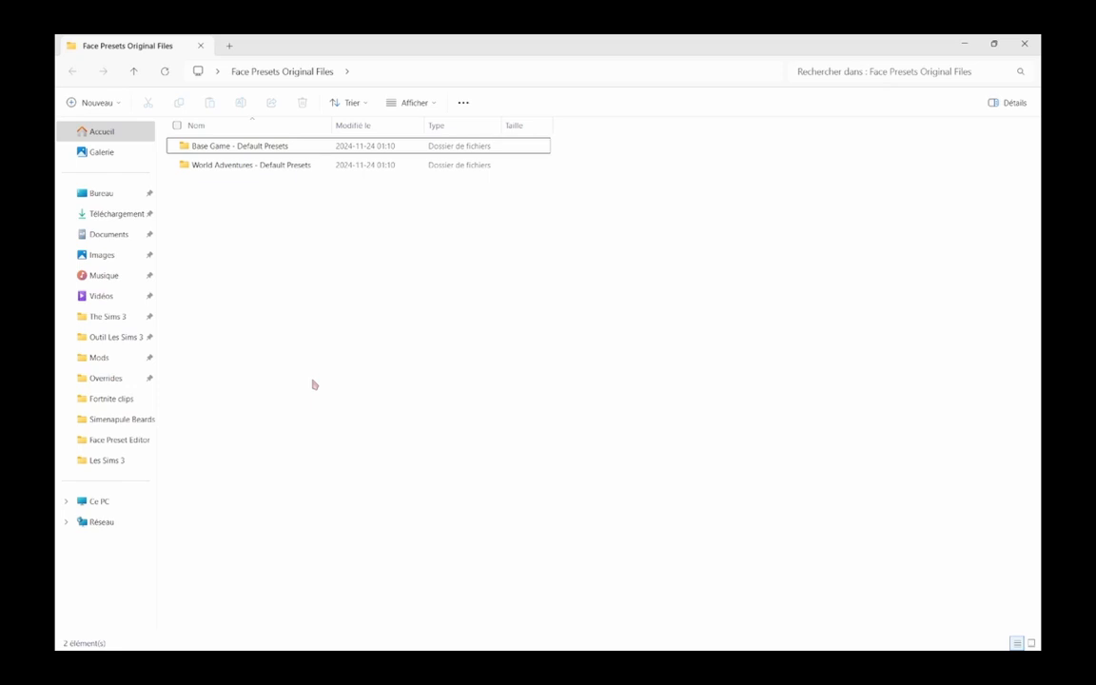
# - Look inside the Base Game - Default Presets and World Adventures - Default Presets folders and return to their parent folder
pyautogui.click(259, 147)
pyautogui.doubleClick(258, 147)
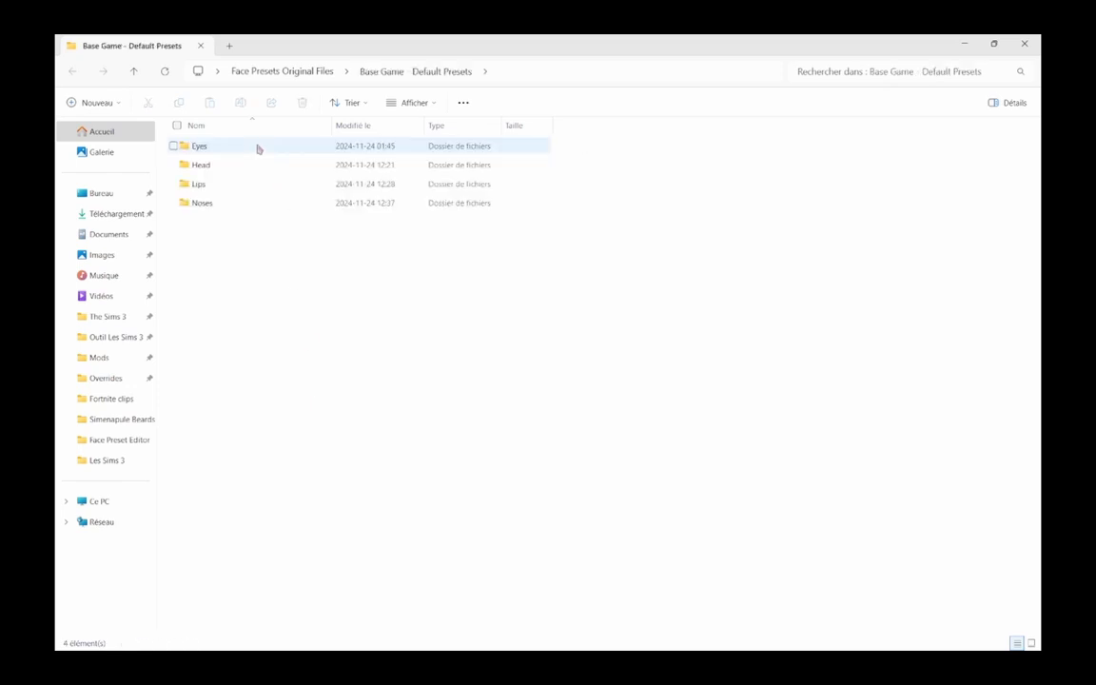
pyautogui.click(73, 72)
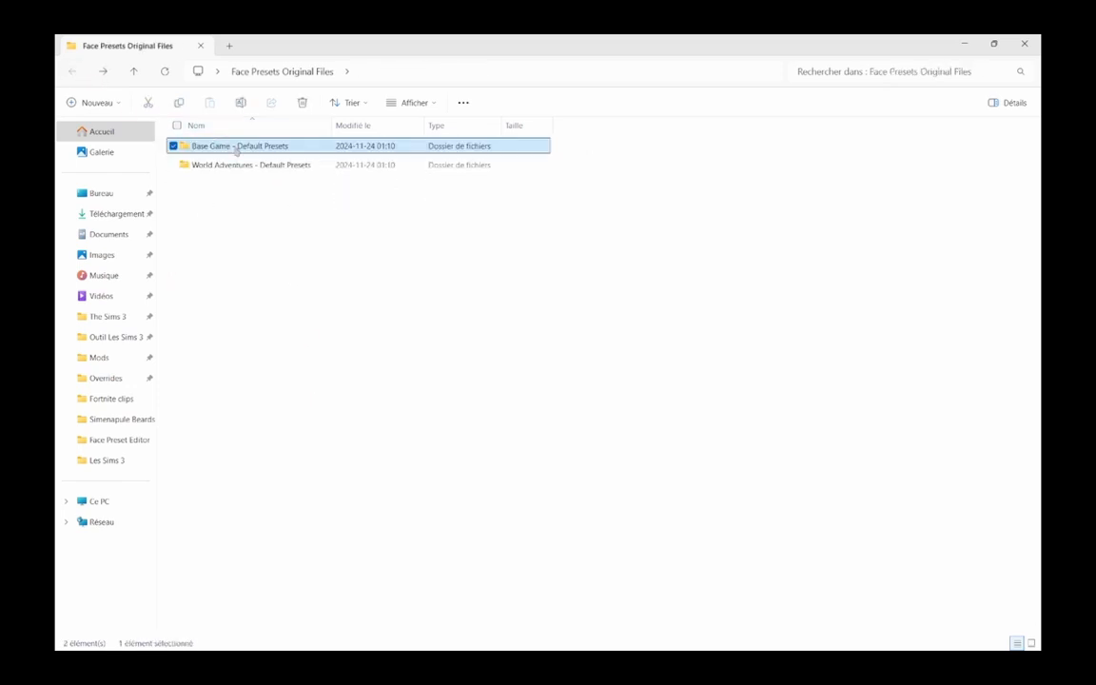
pyautogui.doubleClick(245, 166)
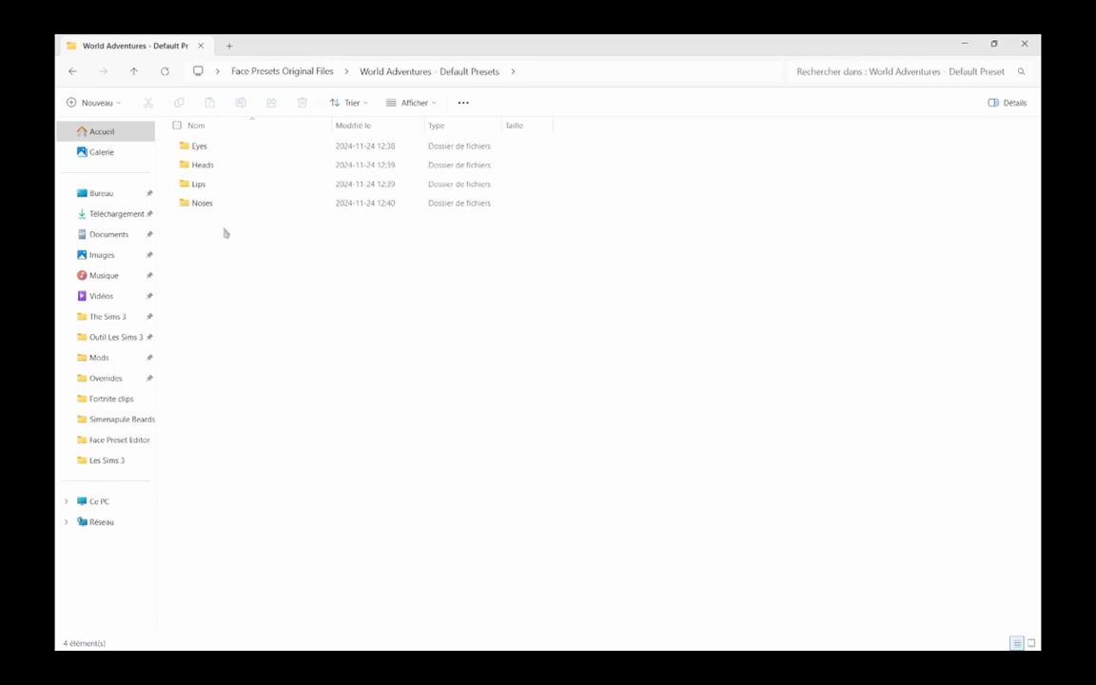
pyautogui.click(73, 71)
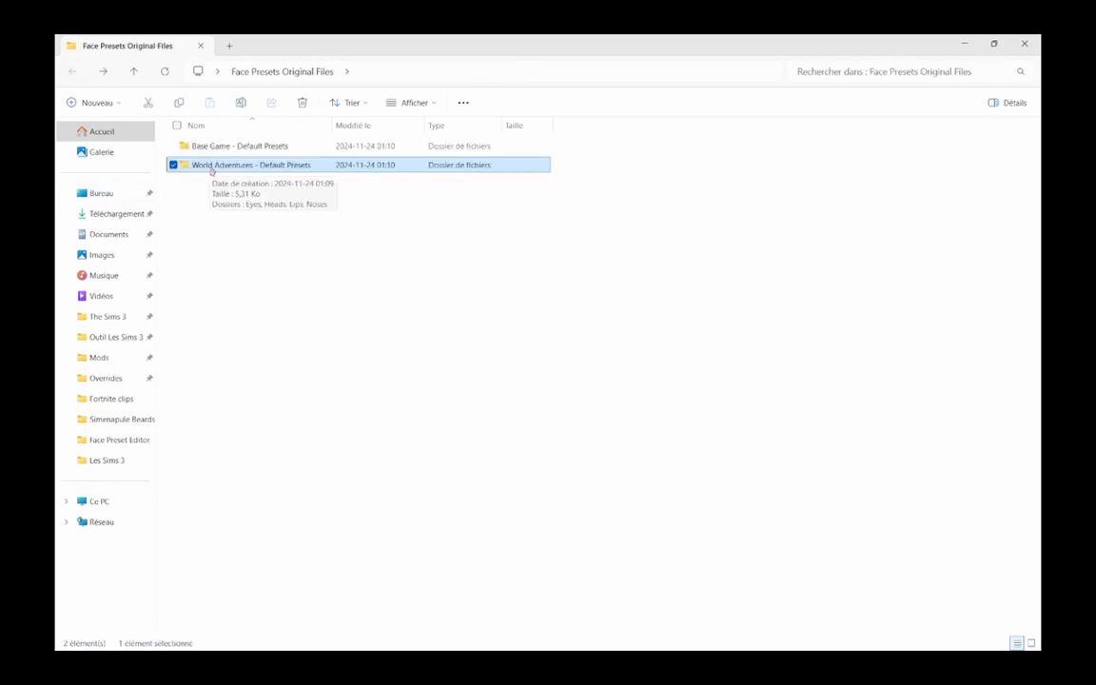
# - Examine the Eyes folder in World Adventures - Default Presets, finishing back in Face Presets Original Files
pyautogui.click(215, 147)
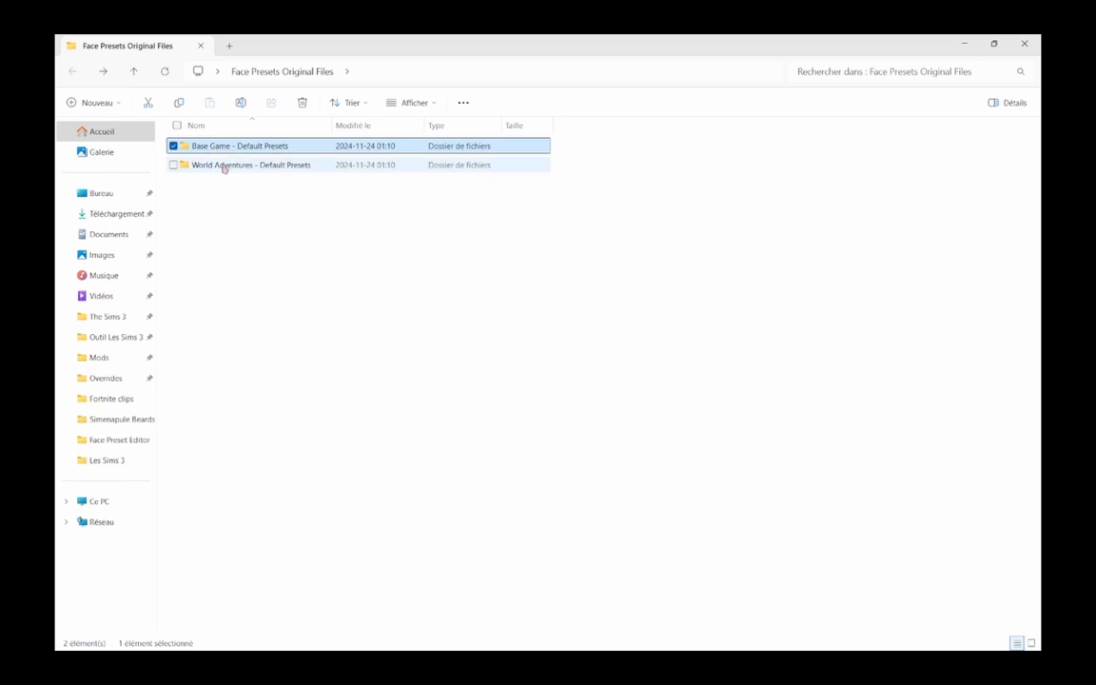
pyautogui.click(219, 168)
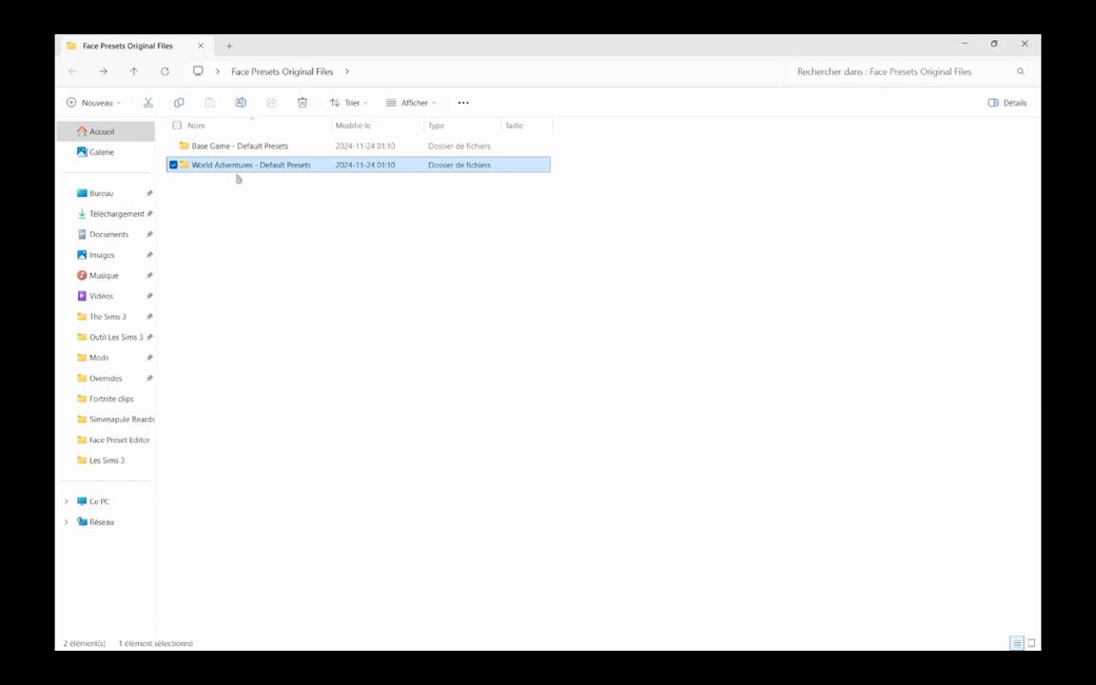
pyautogui.doubleClick(244, 169)
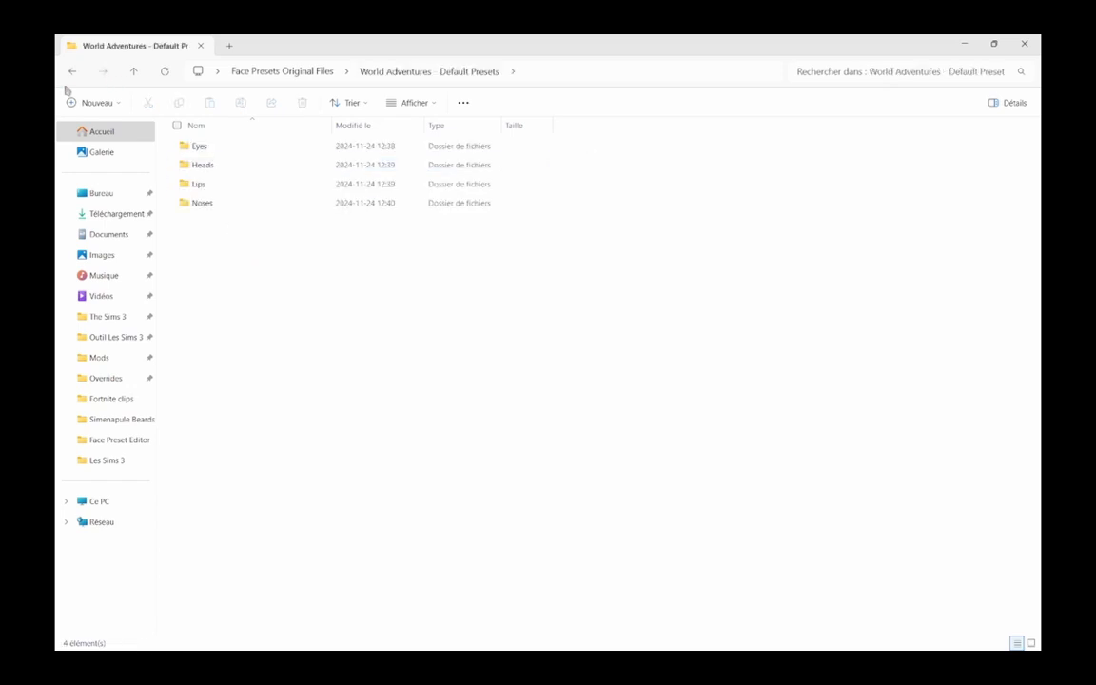
pyautogui.click(71, 71)
pyautogui.doubleClick(218, 168)
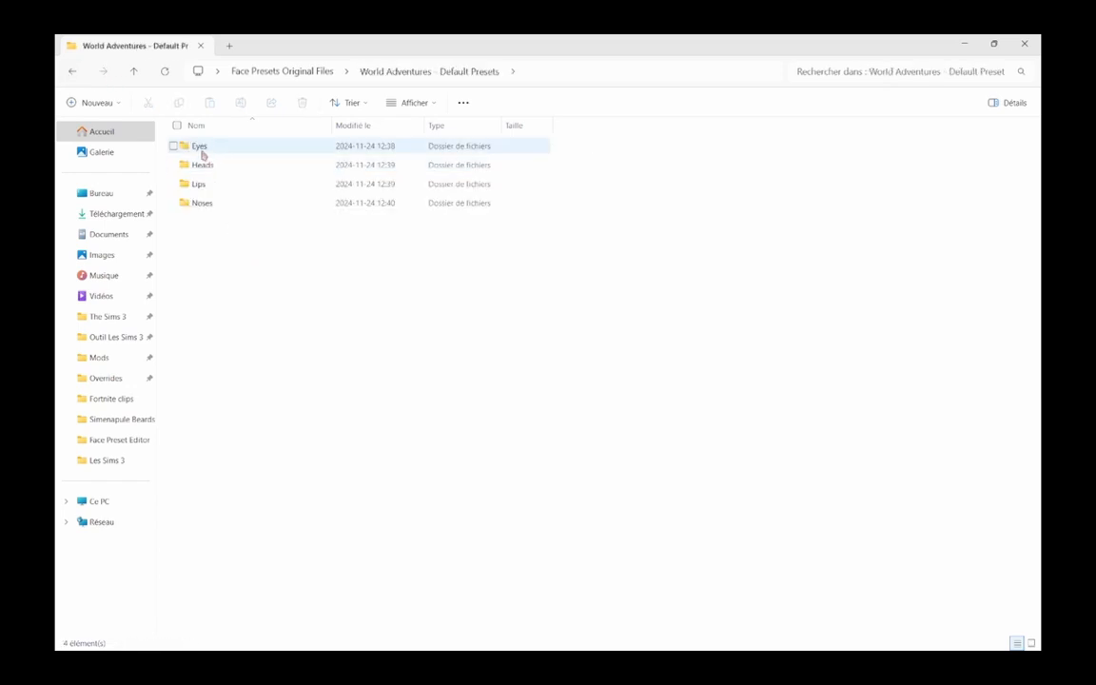
pyautogui.doubleClick(203, 152)
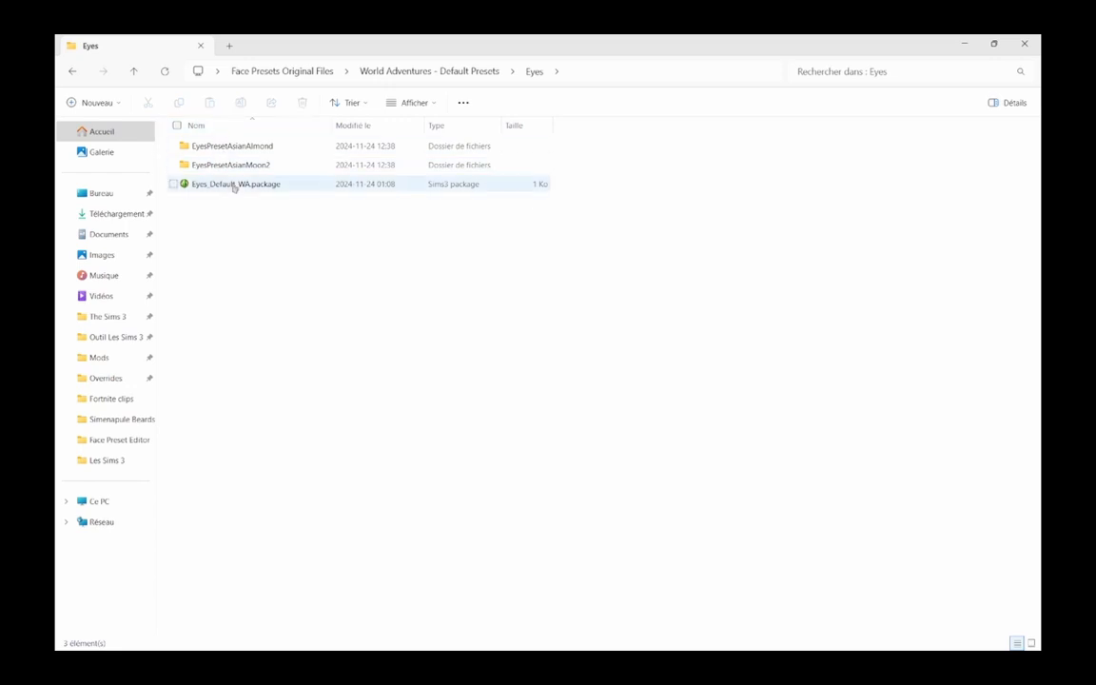
pyautogui.click(72, 72)
pyautogui.click(73, 73)
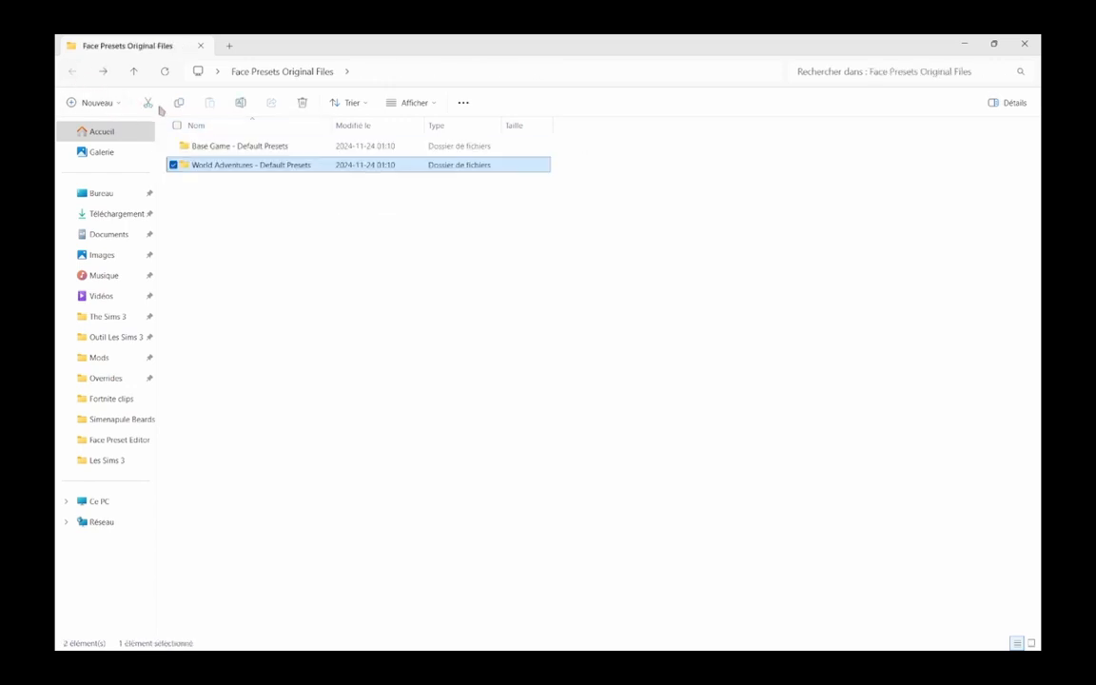
# - Go through the Eyes, Head, Lips and Noses folders in Base Game - Default Presets to examine their contents
pyautogui.doubleClick(233, 148)
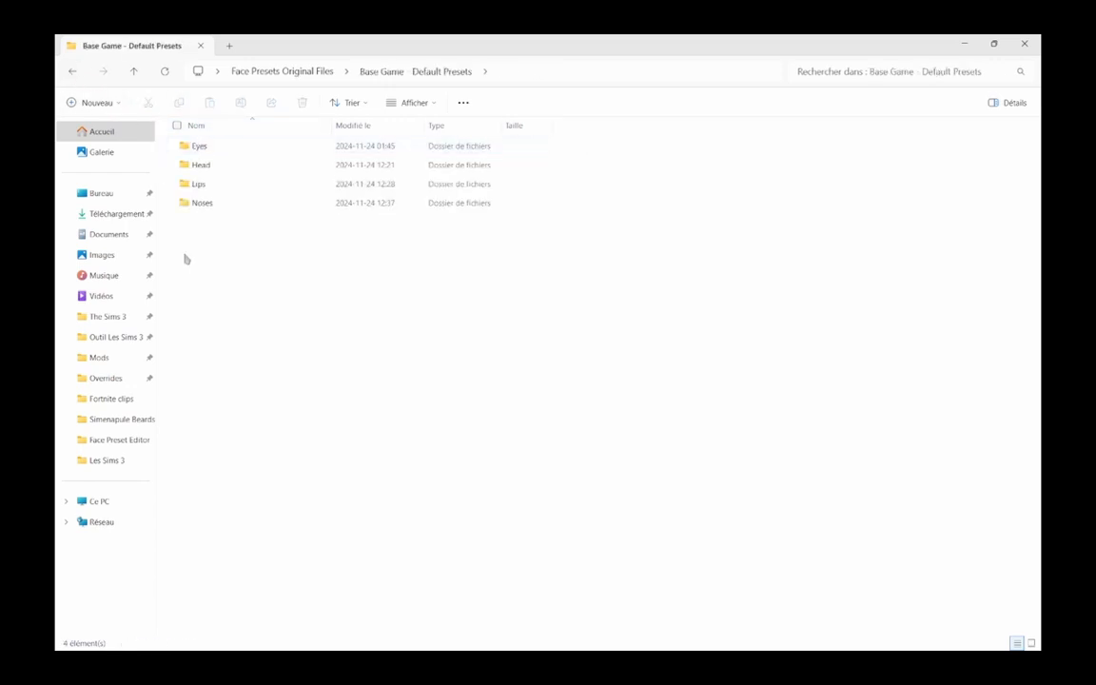
pyautogui.moveTo(253, 246); pyautogui.dragTo(205, 135)
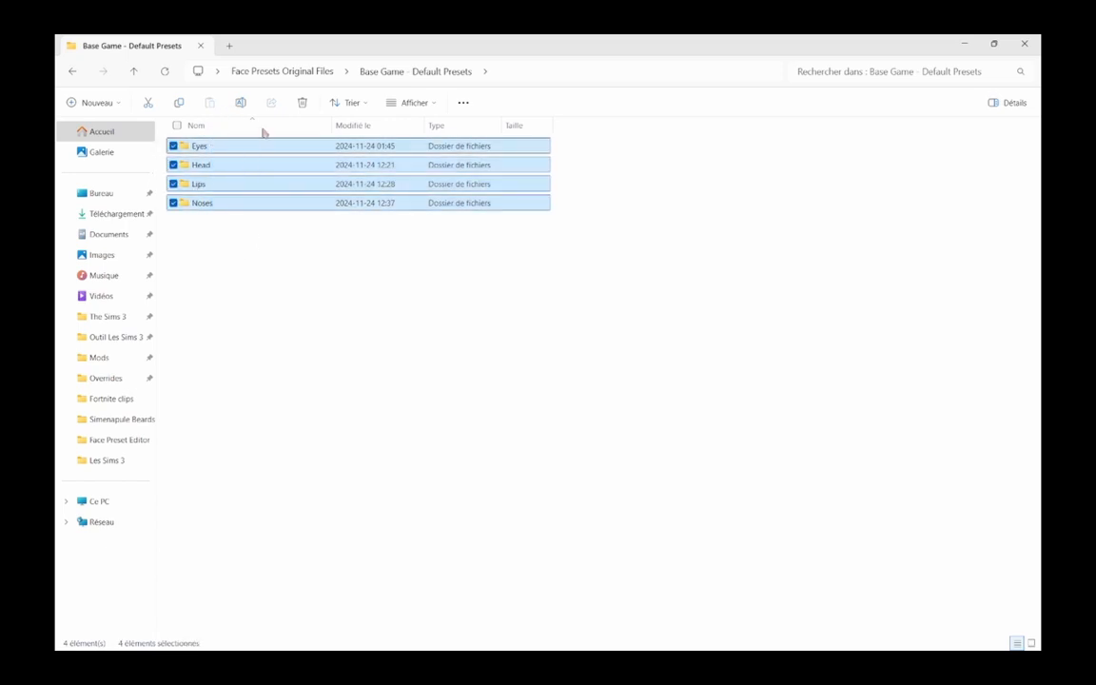
pyautogui.doubleClick(215, 151)
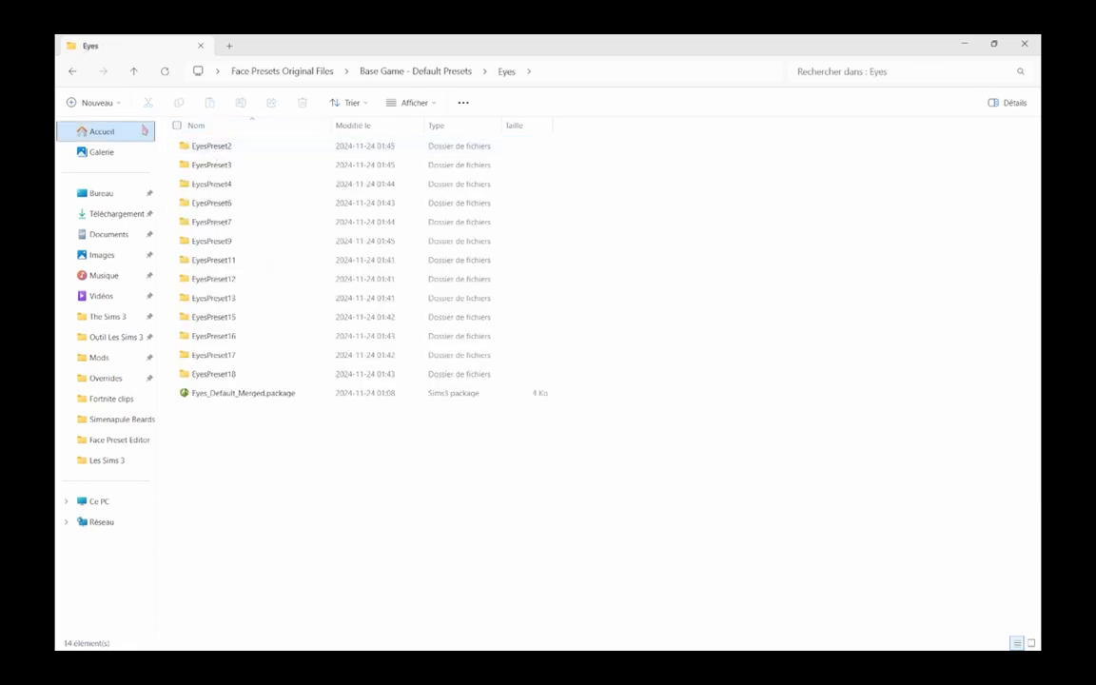
pyautogui.click(72, 71)
pyautogui.doubleClick(216, 164)
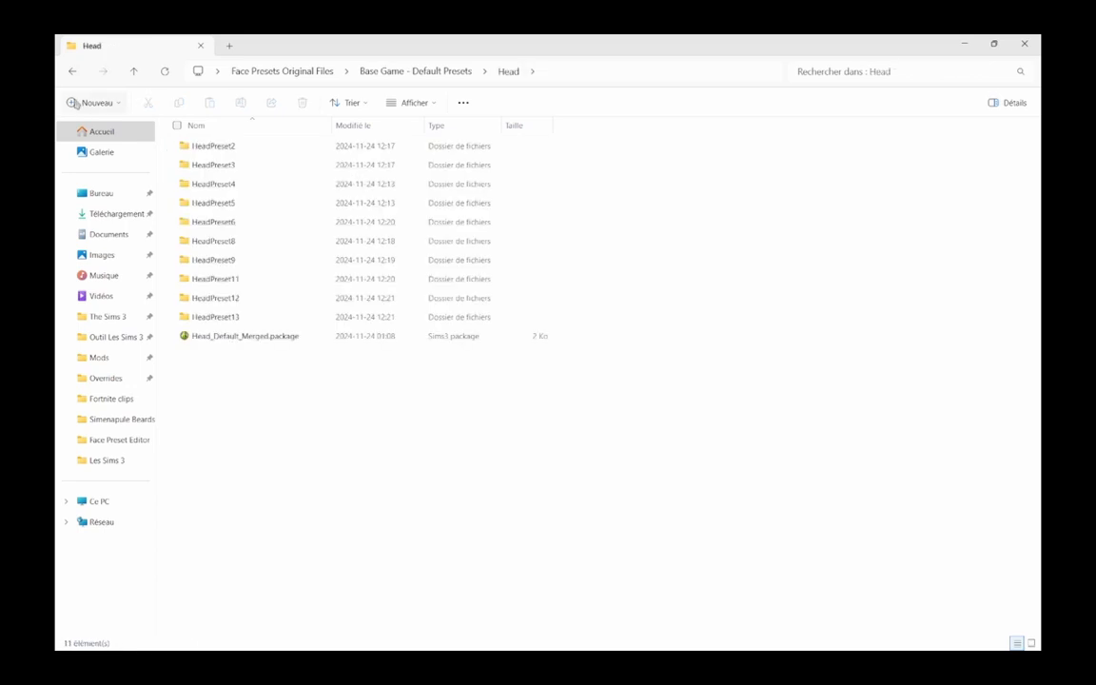
pyautogui.click(71, 71)
pyautogui.doubleClick(219, 184)
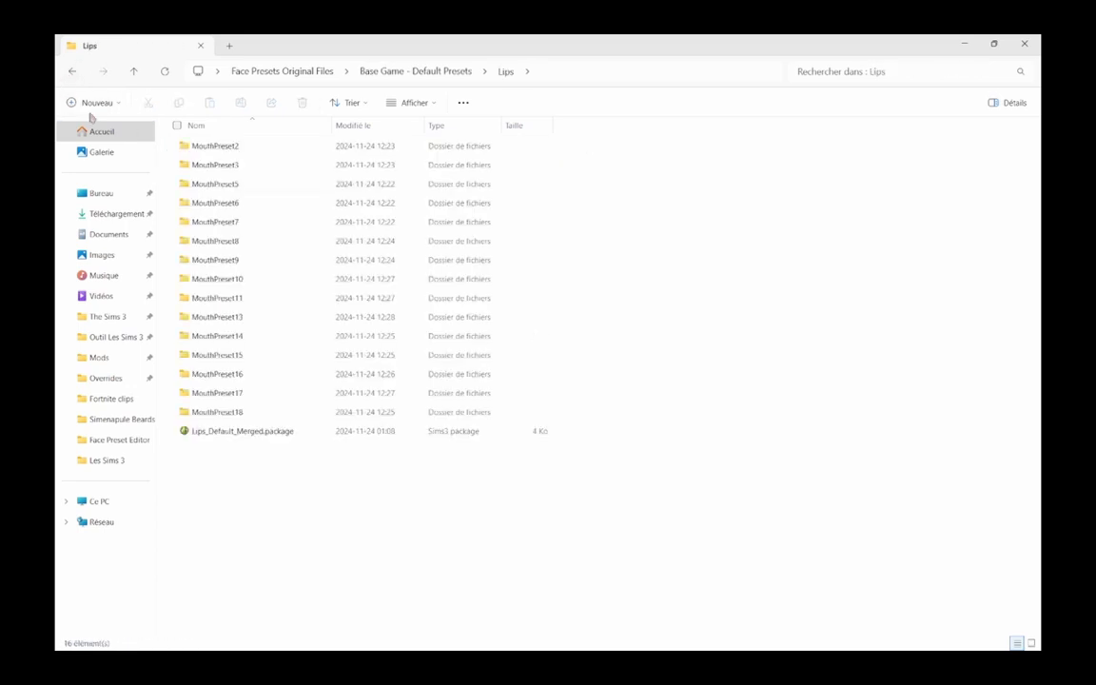
pyautogui.click(72, 72)
pyautogui.doubleClick(228, 202)
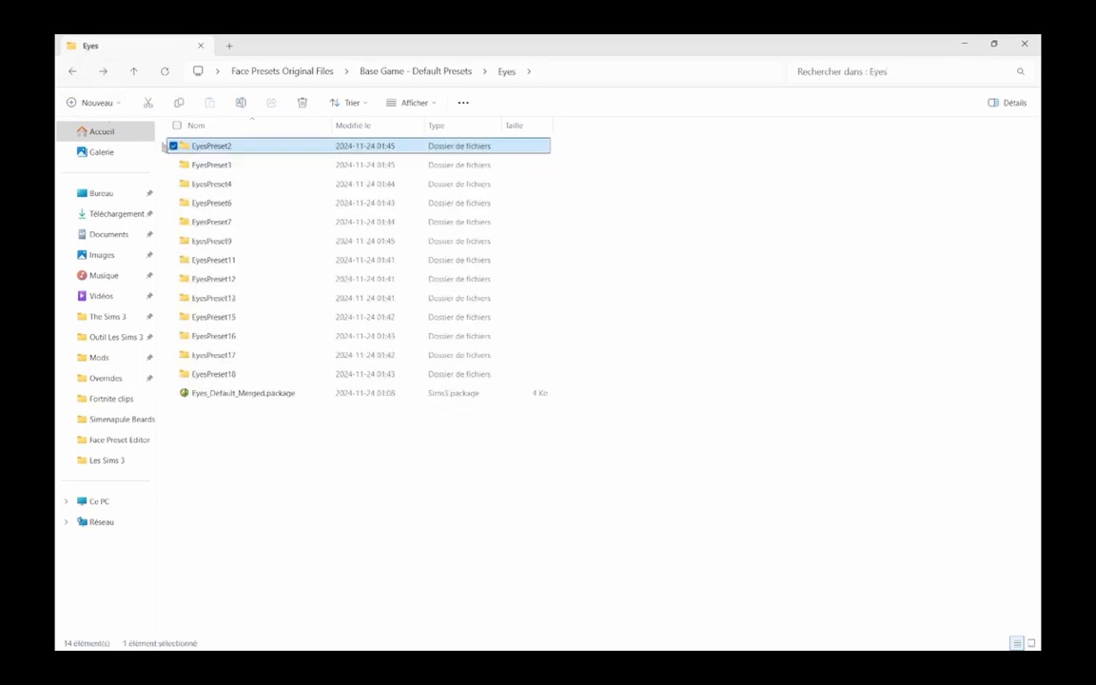
# - In the base game Eyes folder, highlight all EyesPreset subfolders, look inside EyesPreset2 and return to Face Presets Original Files
pyautogui.moveTo(162, 145); pyautogui.dragTo(257, 411)
pyautogui.click(261, 436)
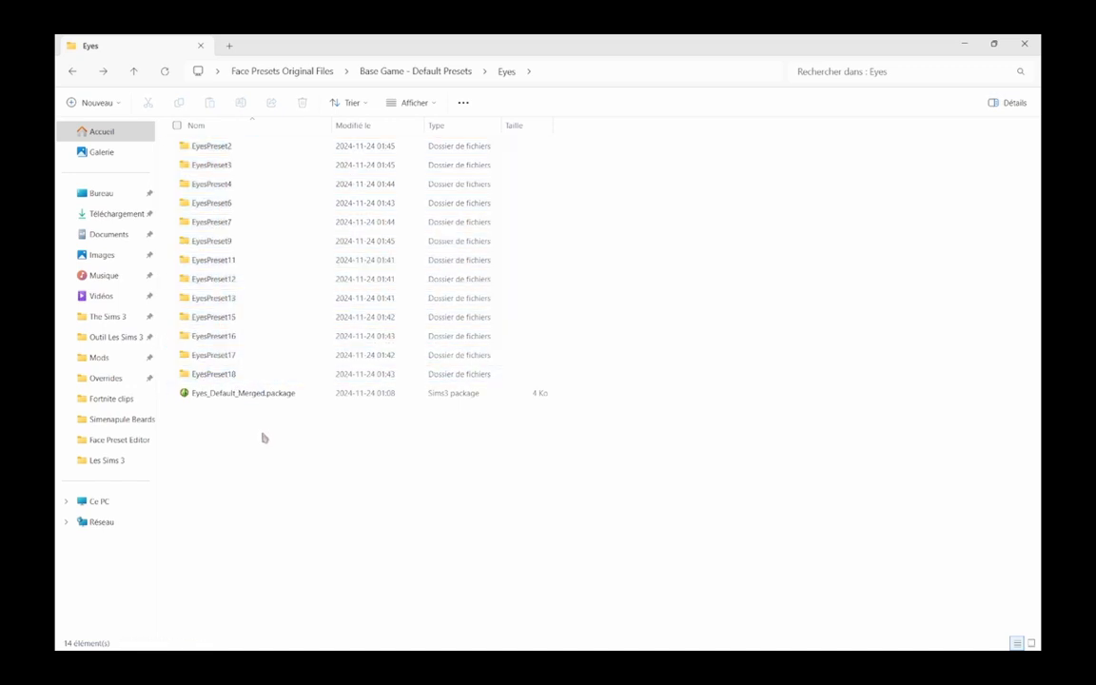
pyautogui.moveTo(163, 142); pyautogui.dragTo(261, 385)
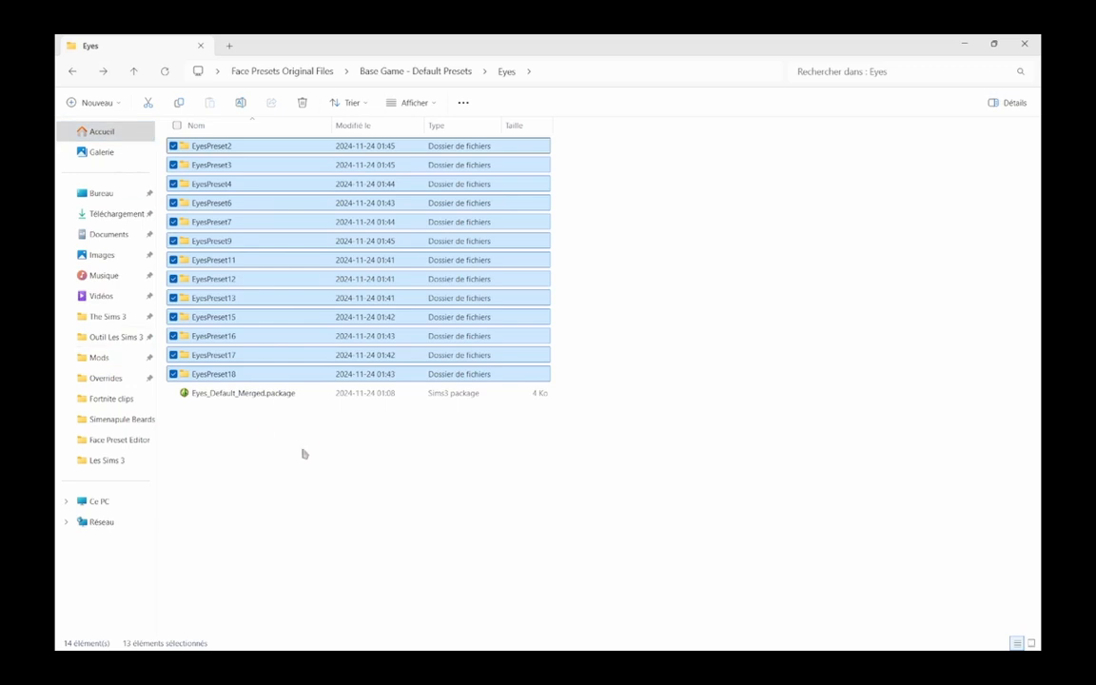
pyautogui.click(265, 418)
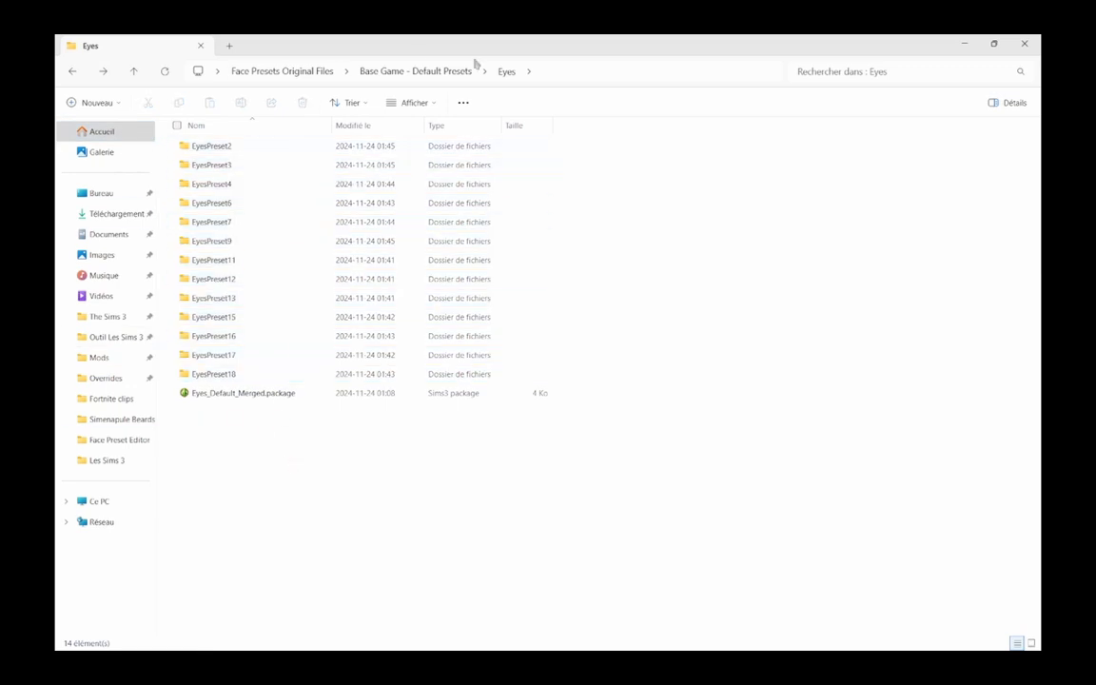
pyautogui.doubleClick(269, 148)
pyautogui.click(71, 75)
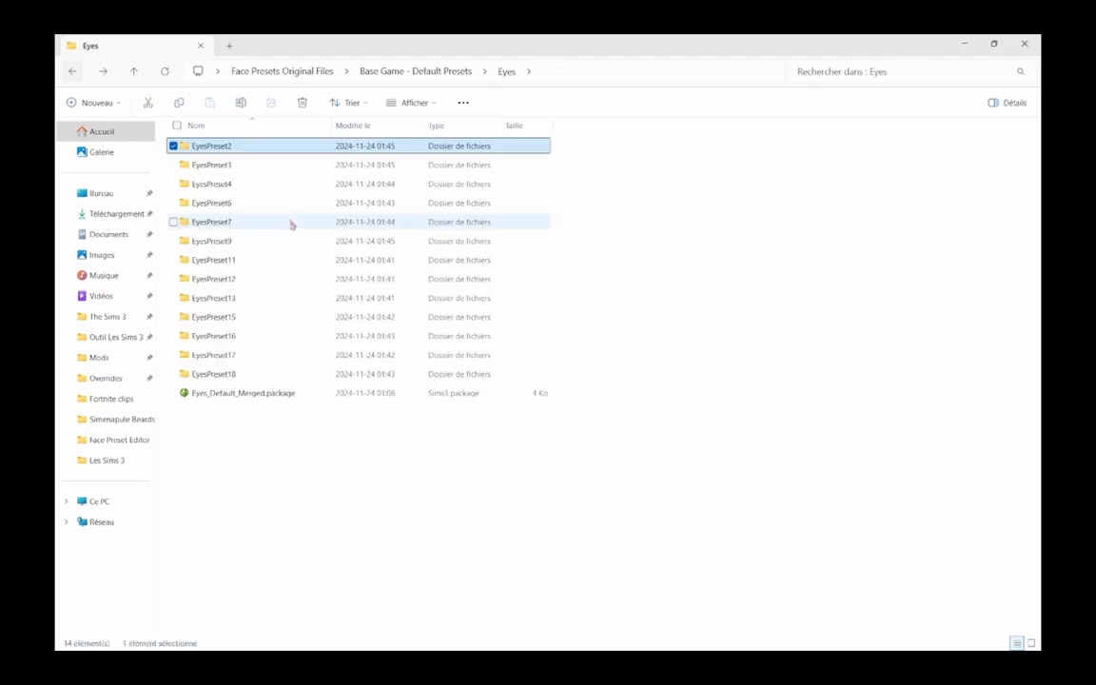
pyautogui.click(79, 73)
pyautogui.click(80, 72)
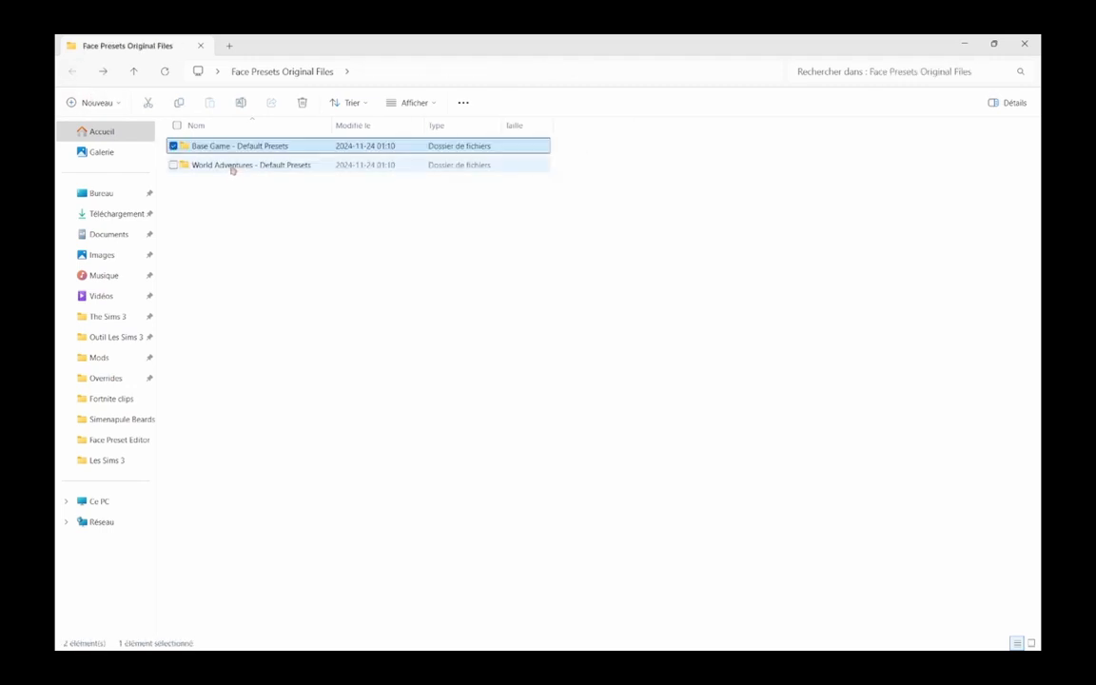
# - Reopen Base Game - Default Presets and view its Head folder followed by its Lips folder
pyautogui.doubleClick(214, 147)
pyautogui.click(207, 166)
pyautogui.doubleClick(208, 165)
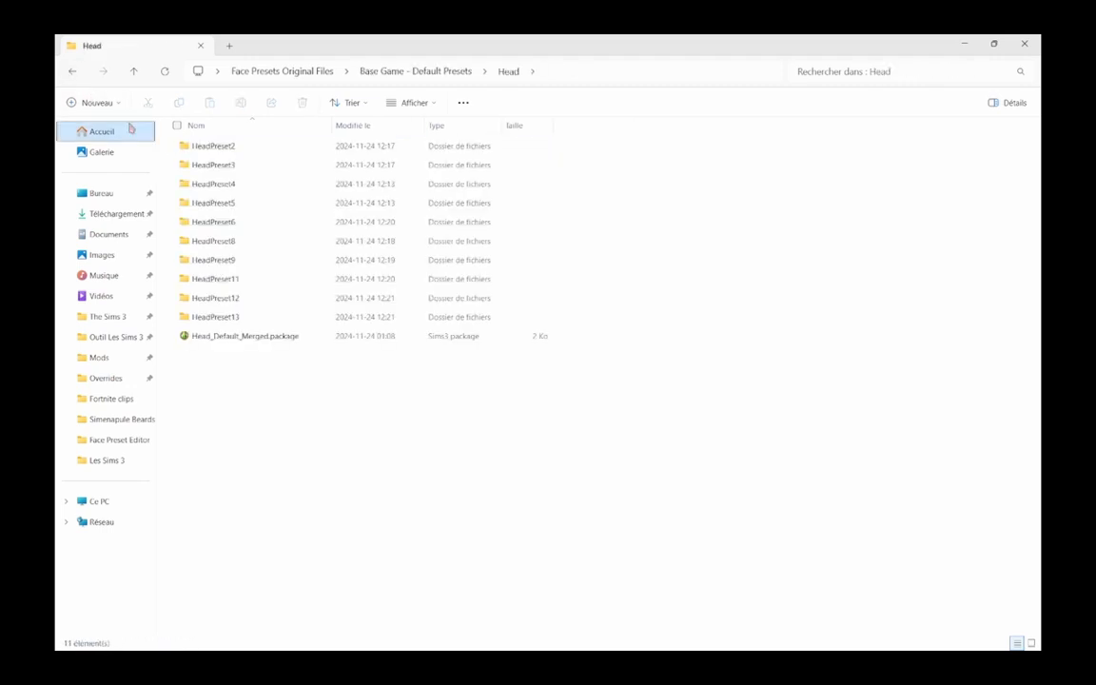
pyautogui.click(70, 72)
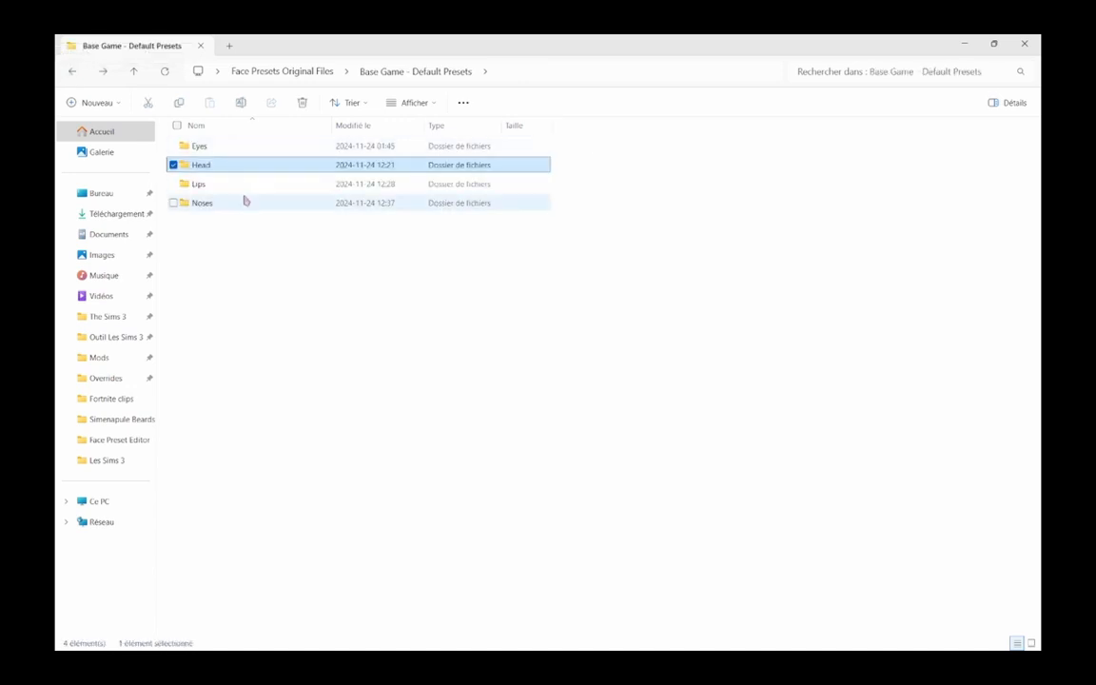
pyautogui.doubleClick(235, 185)
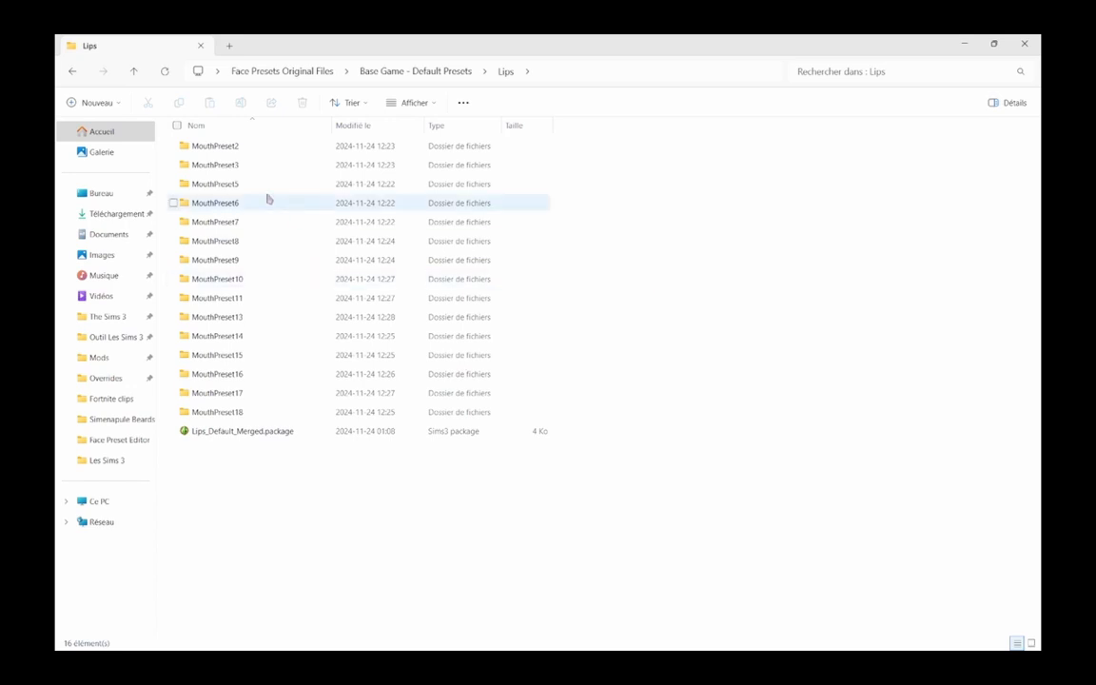
# - Look inside the base game MouthPreset2 and NosePreset1 folders, finishing back in Noses
pyautogui.doubleClick(221, 150)
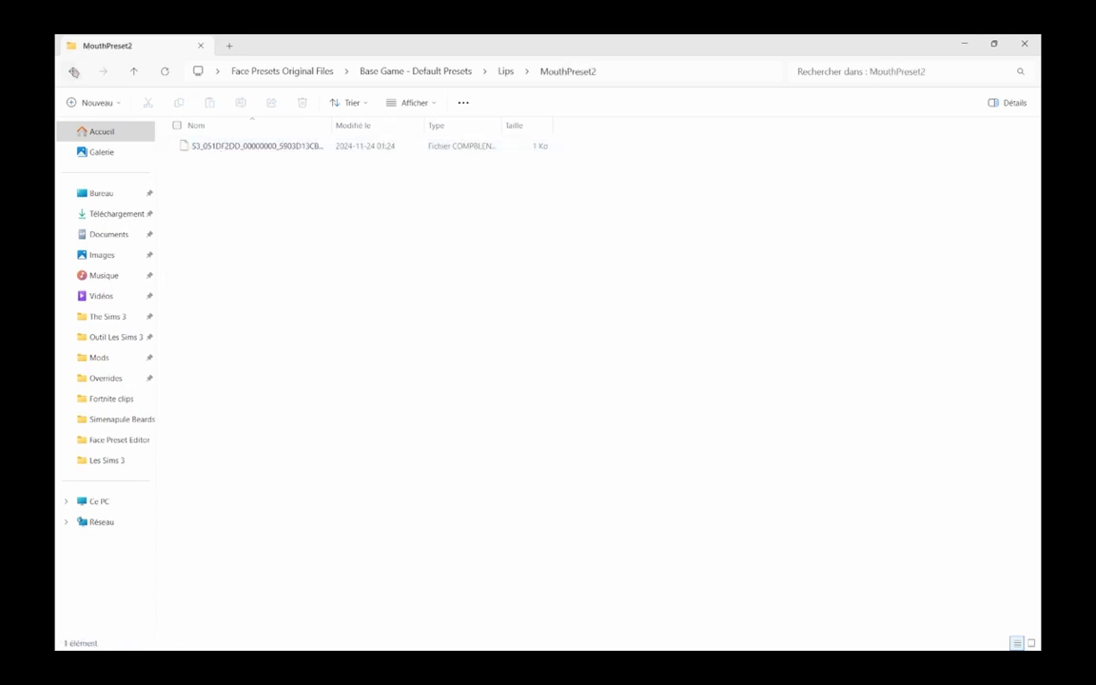
pyautogui.click(73, 72)
pyautogui.click(73, 72)
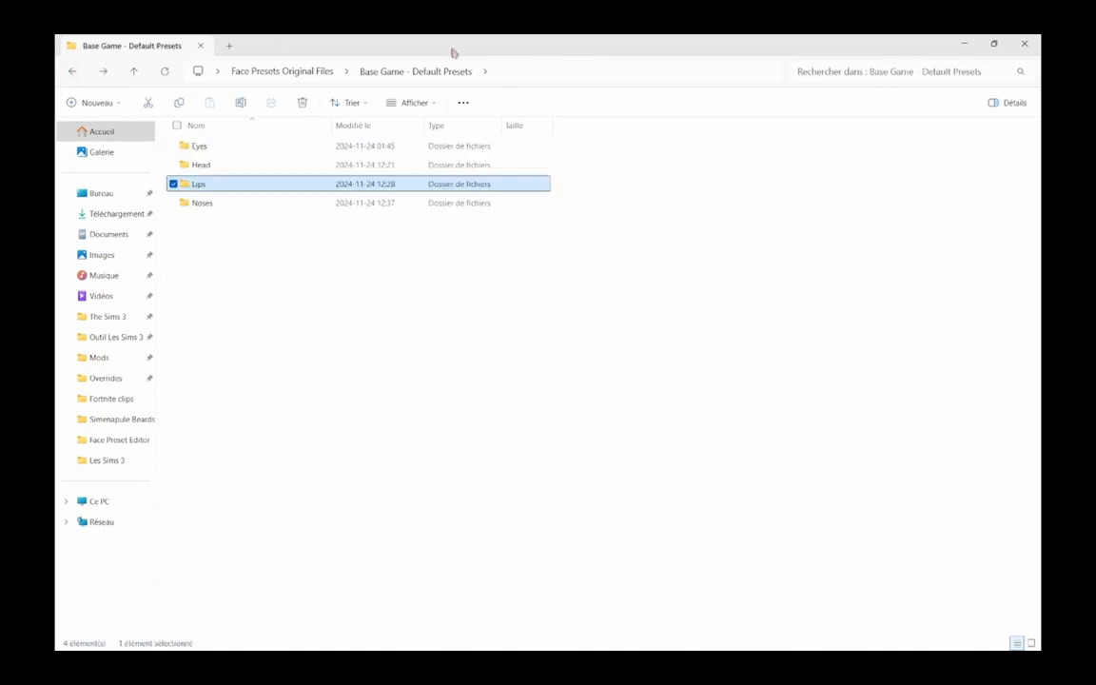
pyautogui.doubleClick(276, 203)
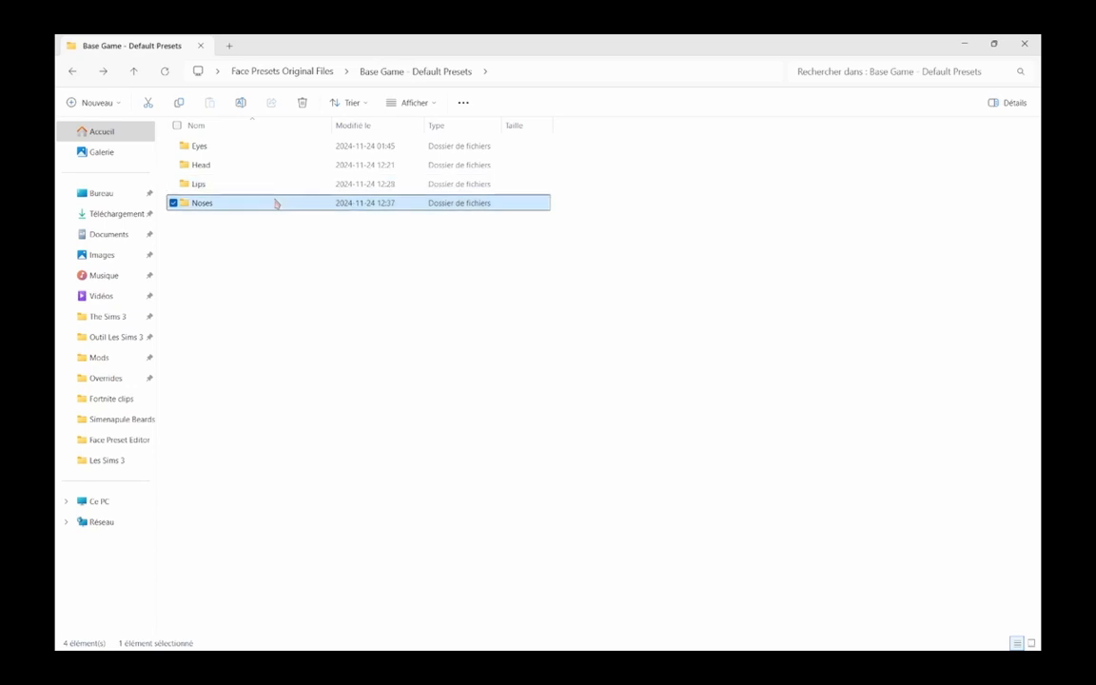
pyautogui.doubleClick(240, 150)
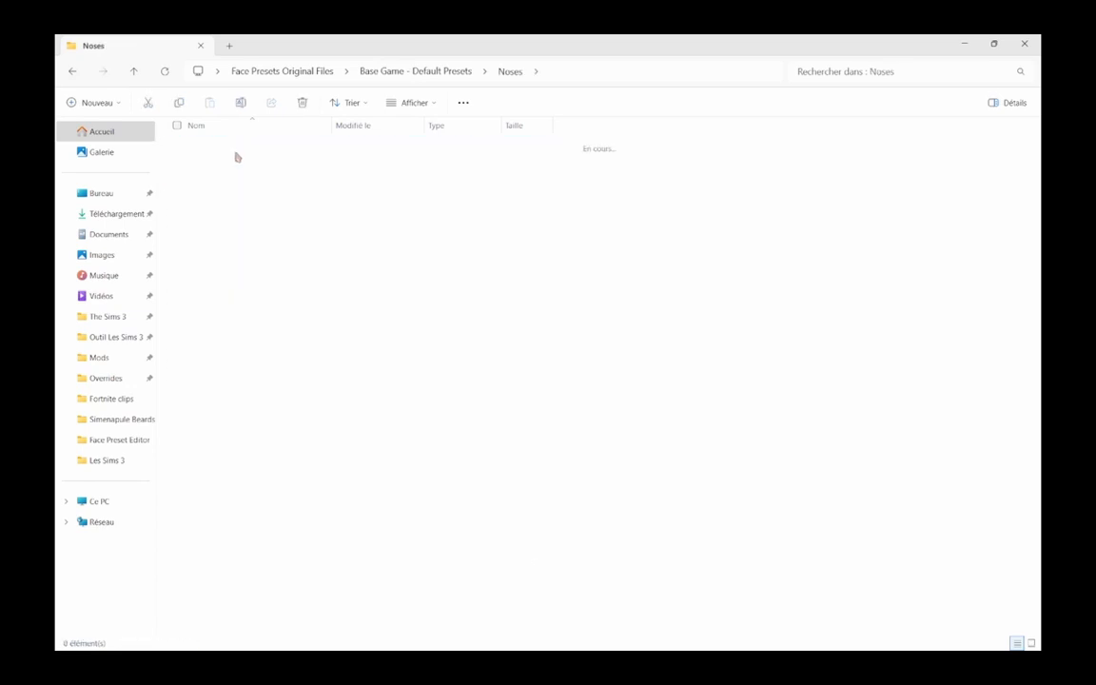
pyautogui.click(72, 73)
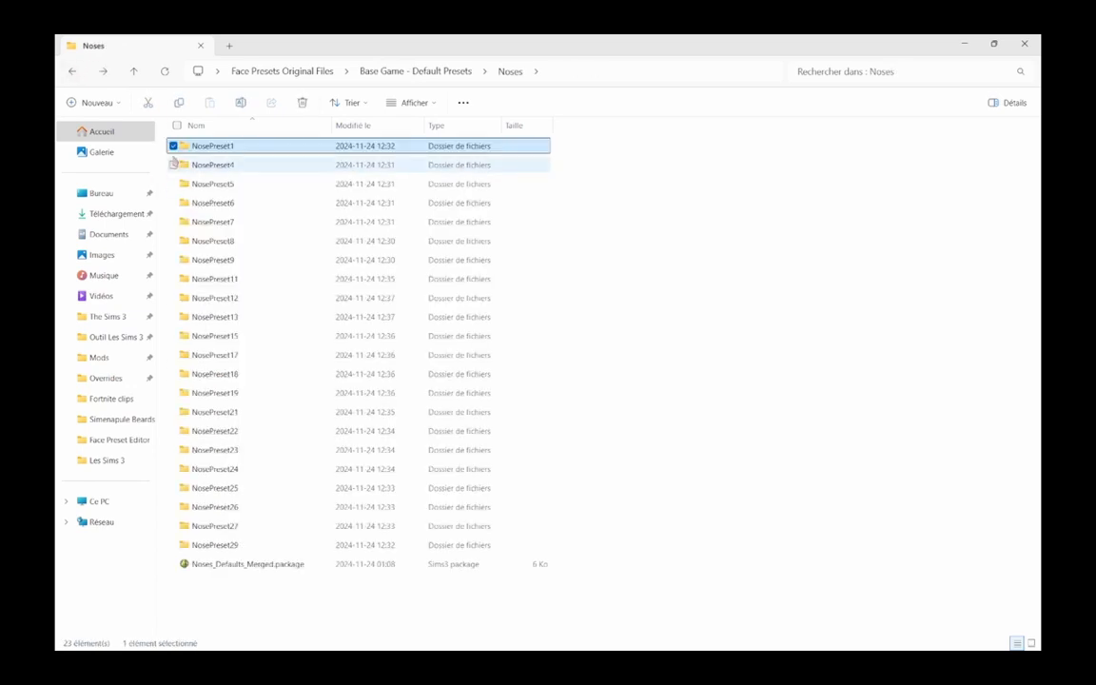
# - Highlight all NosePreset subfolders in Noses, view the file inside NosePreset1 and return to Noses
pyautogui.moveTo(159, 139); pyautogui.dragTo(319, 544)
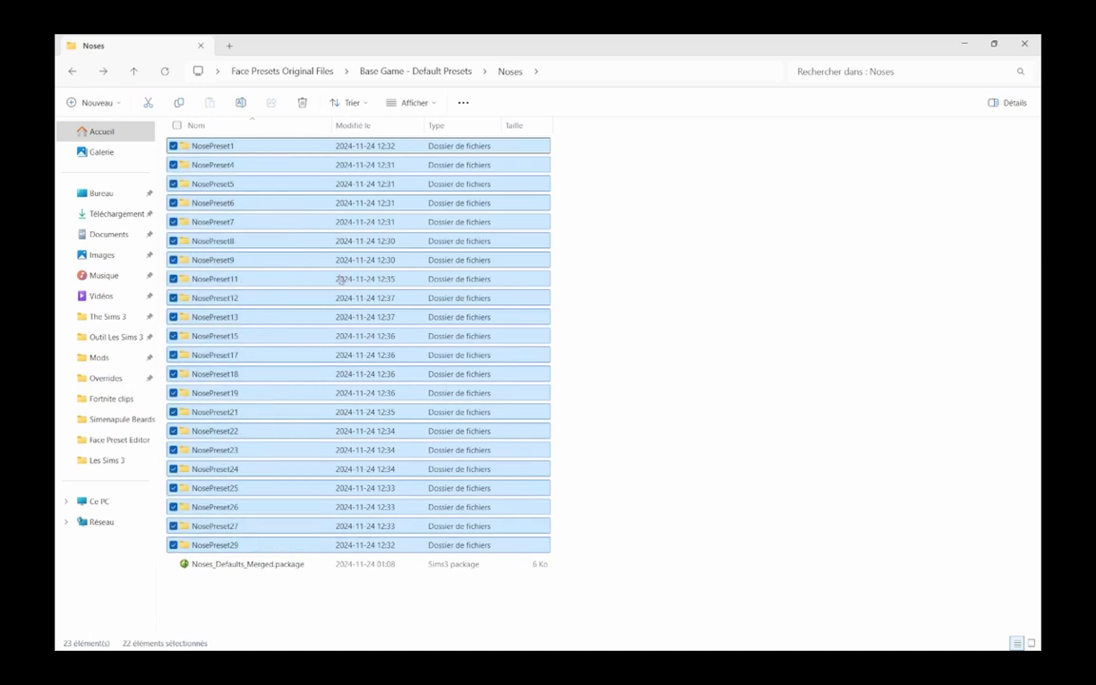
pyautogui.doubleClick(220, 150)
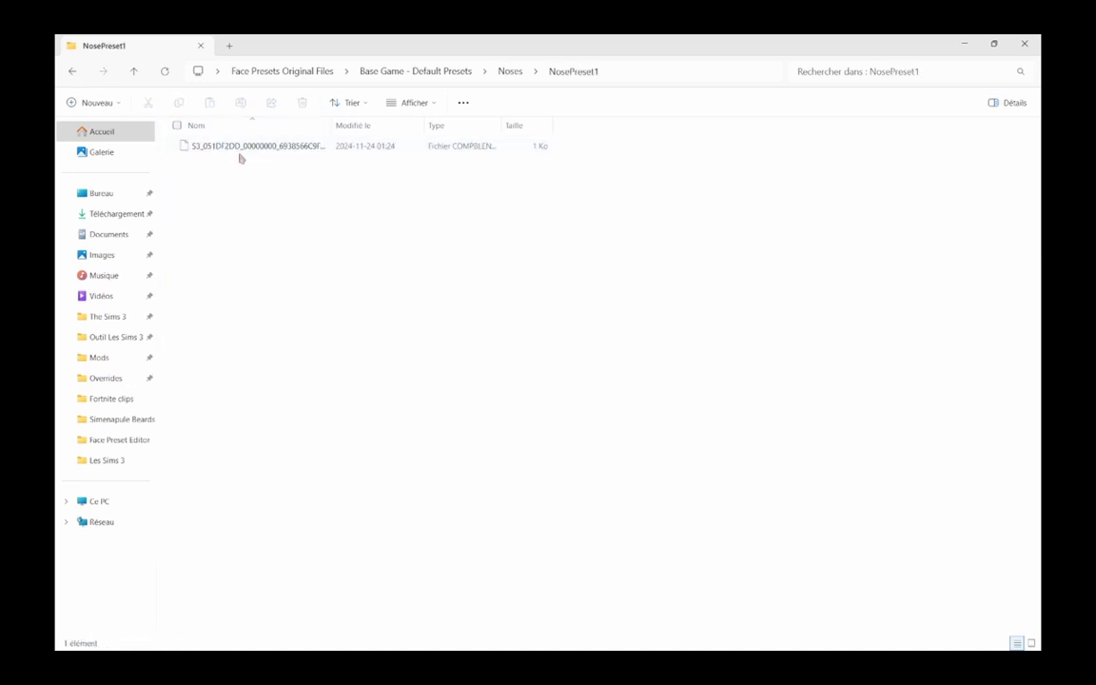
pyautogui.click(73, 75)
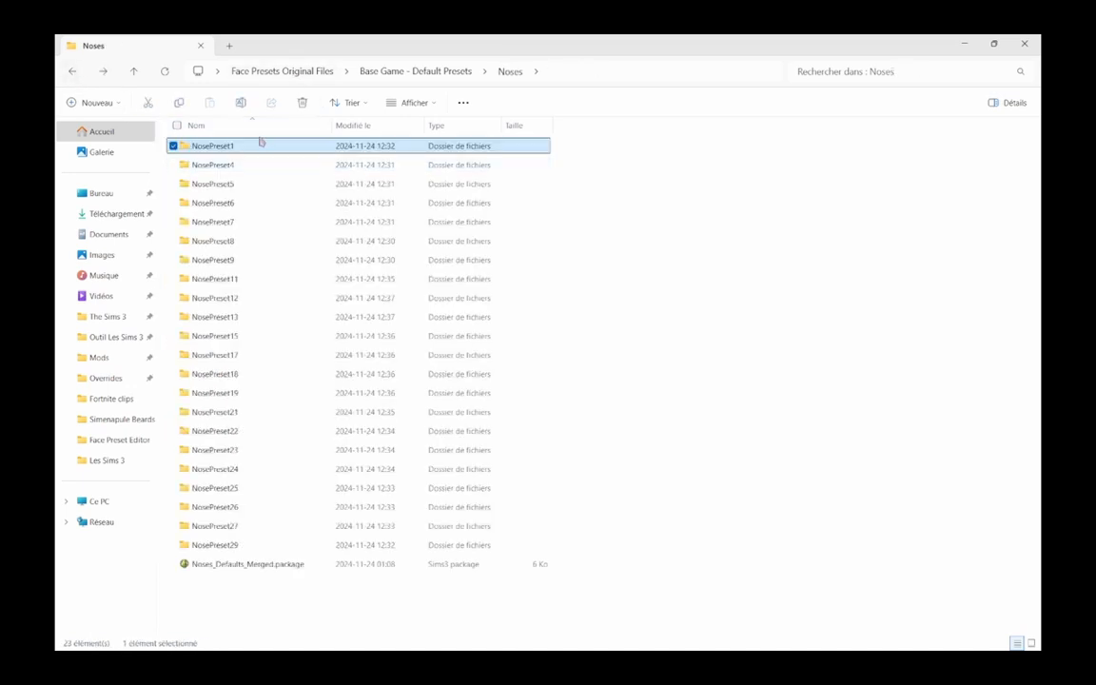
# - Open the preset file from the base game NosePreset1 folder in Face Preset Editor to view its sliders
pyautogui.doubleClick(187, 143)
pyautogui.click(225, 148)
pyautogui.doubleClick(419, 388)
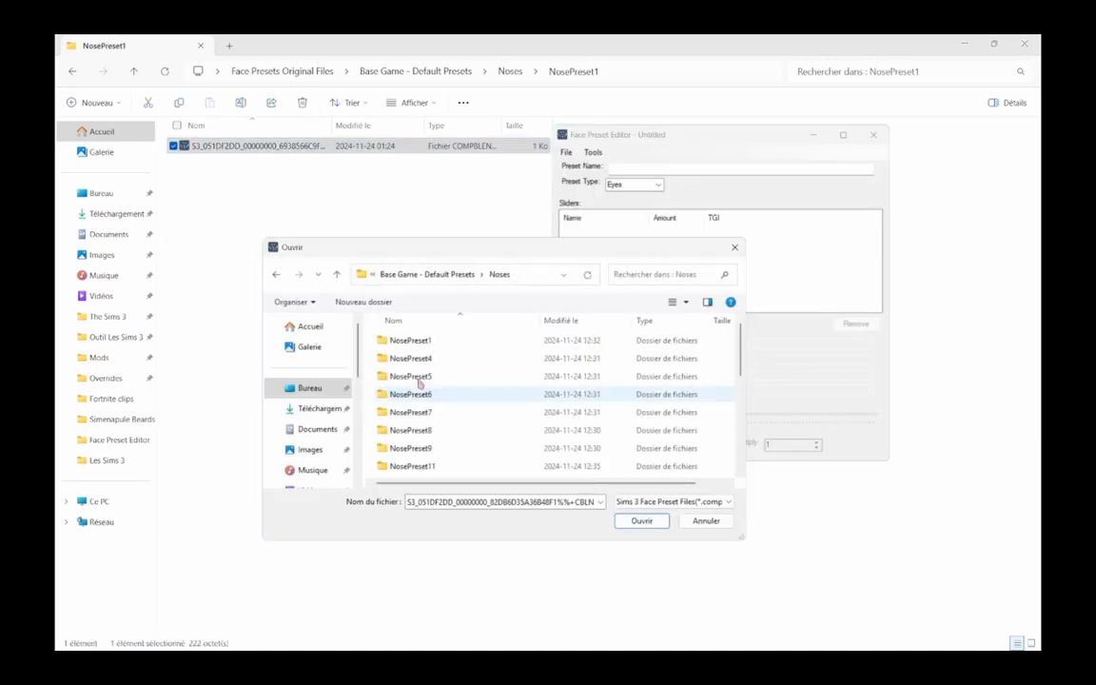
pyautogui.doubleClick(419, 341)
pyautogui.click(436, 340)
pyautogui.click(630, 521)
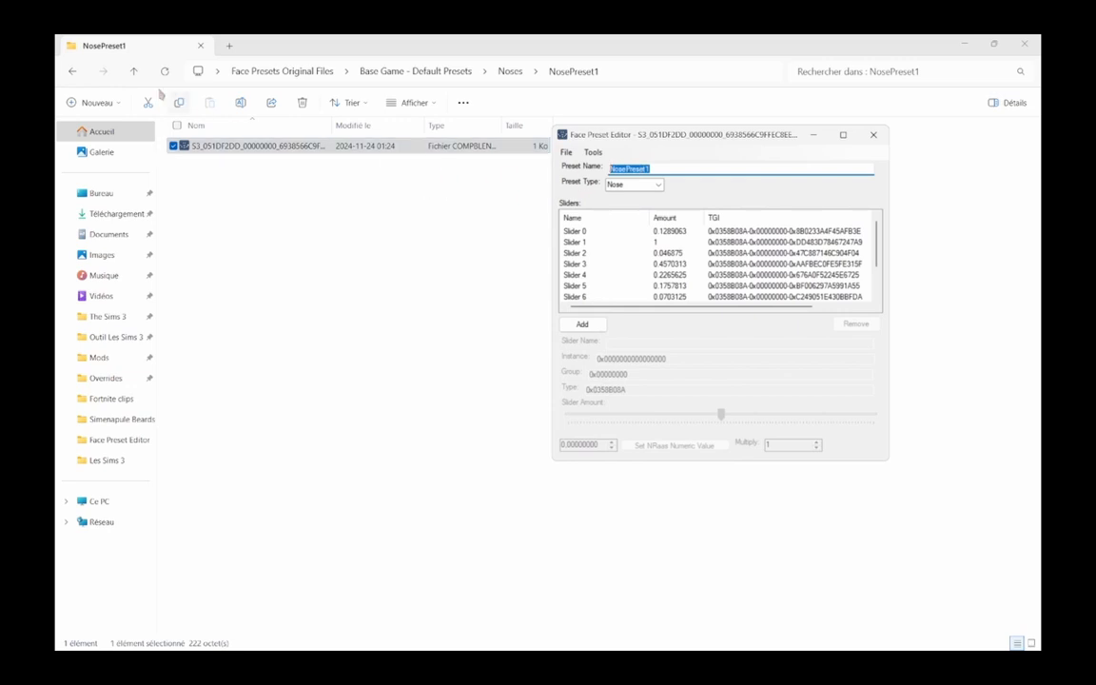
# - Return to the Noses folder, then bring the Face Preset Editor window back up and close it
pyautogui.click(72, 71)
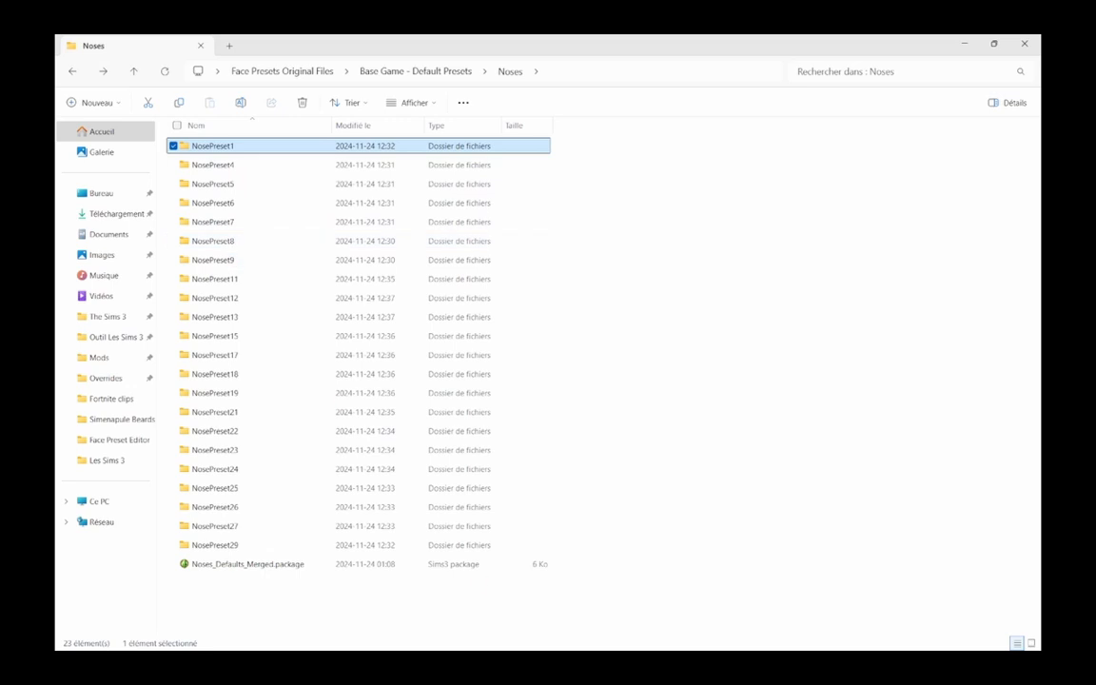
pyautogui.moveTo(548, 636)
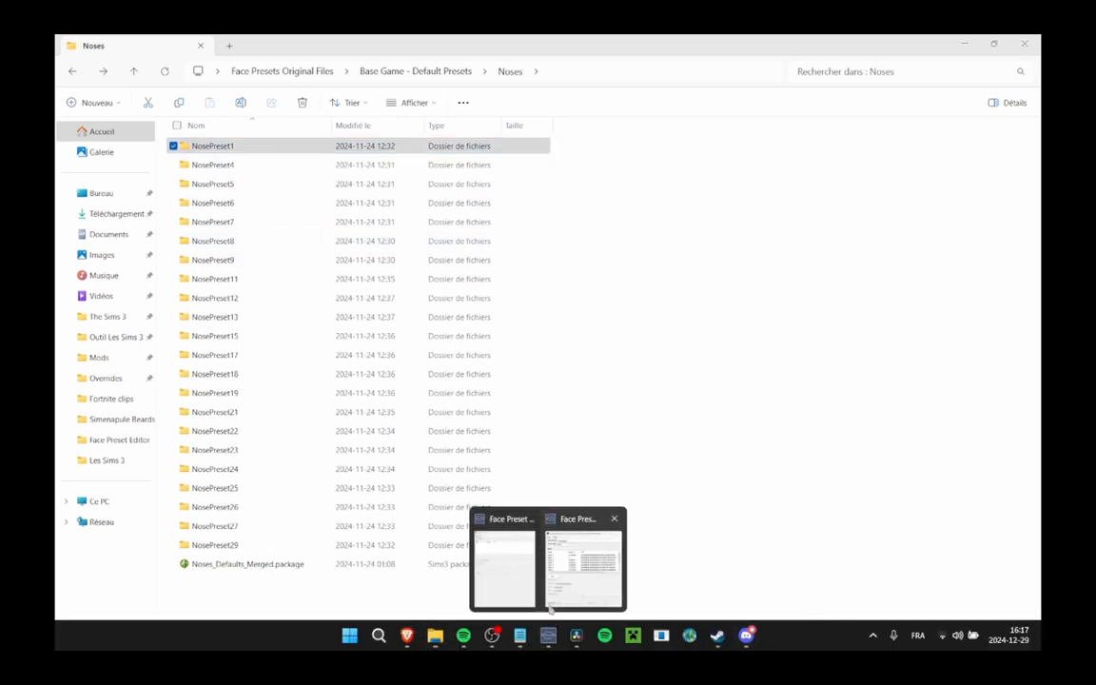
pyautogui.click(504, 528)
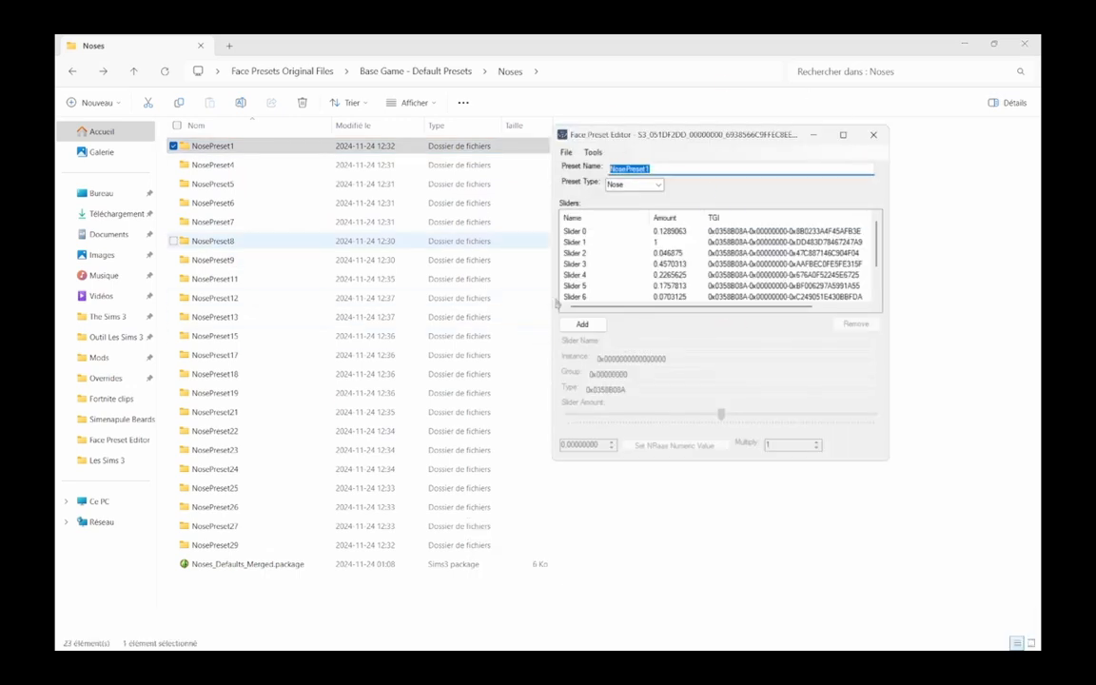
pyautogui.click(874, 134)
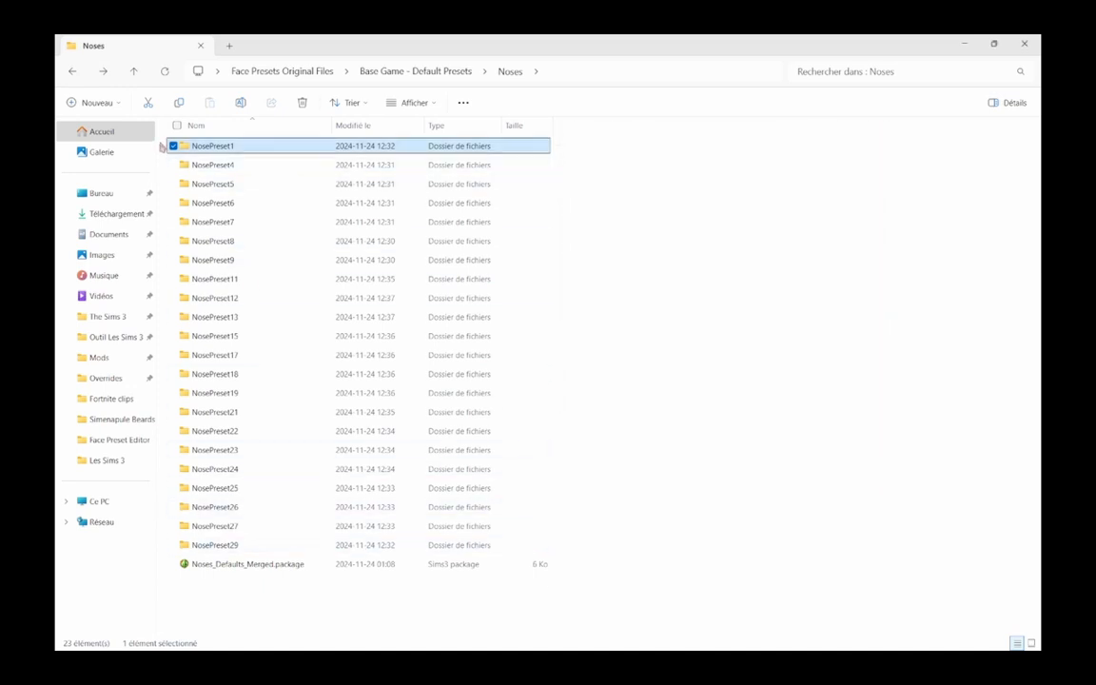
# - Highlight the full set of NosePreset subfolders again and clear the selection
pyautogui.moveTo(161, 146); pyautogui.dragTo(274, 555)
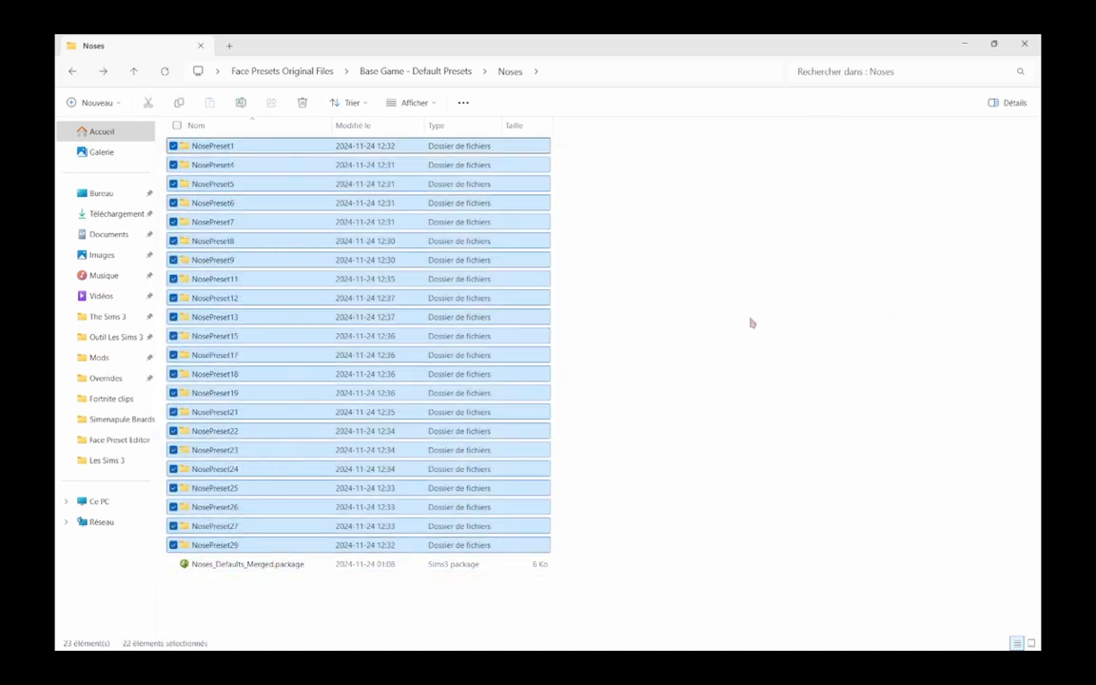
pyautogui.click(751, 323)
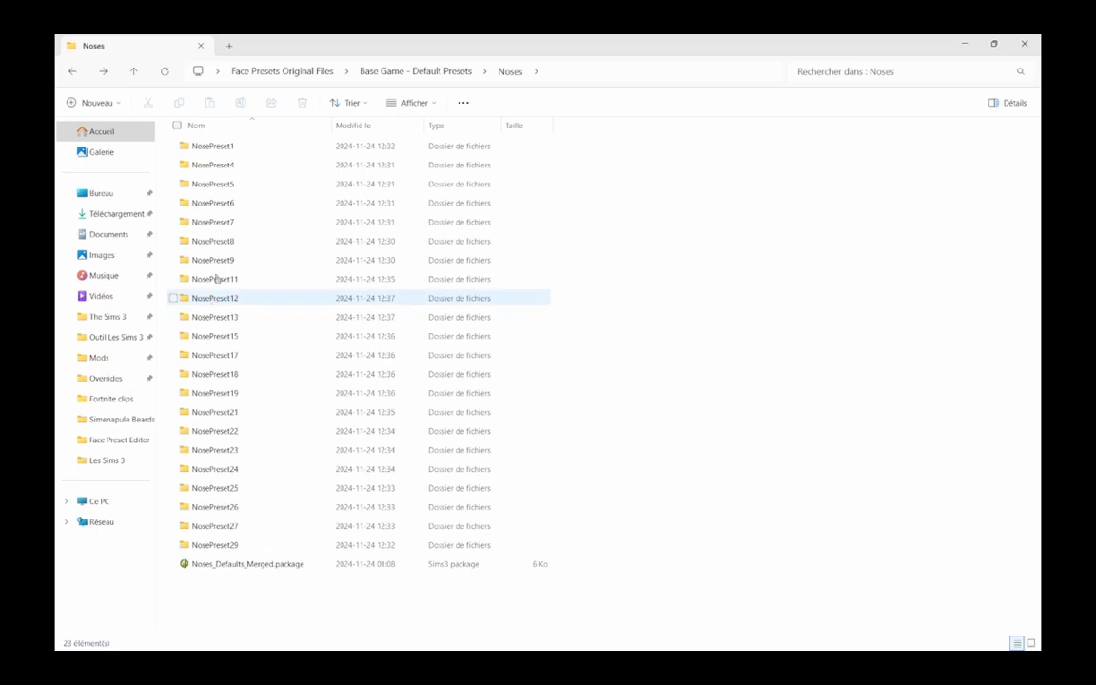
pyautogui.click(207, 149)
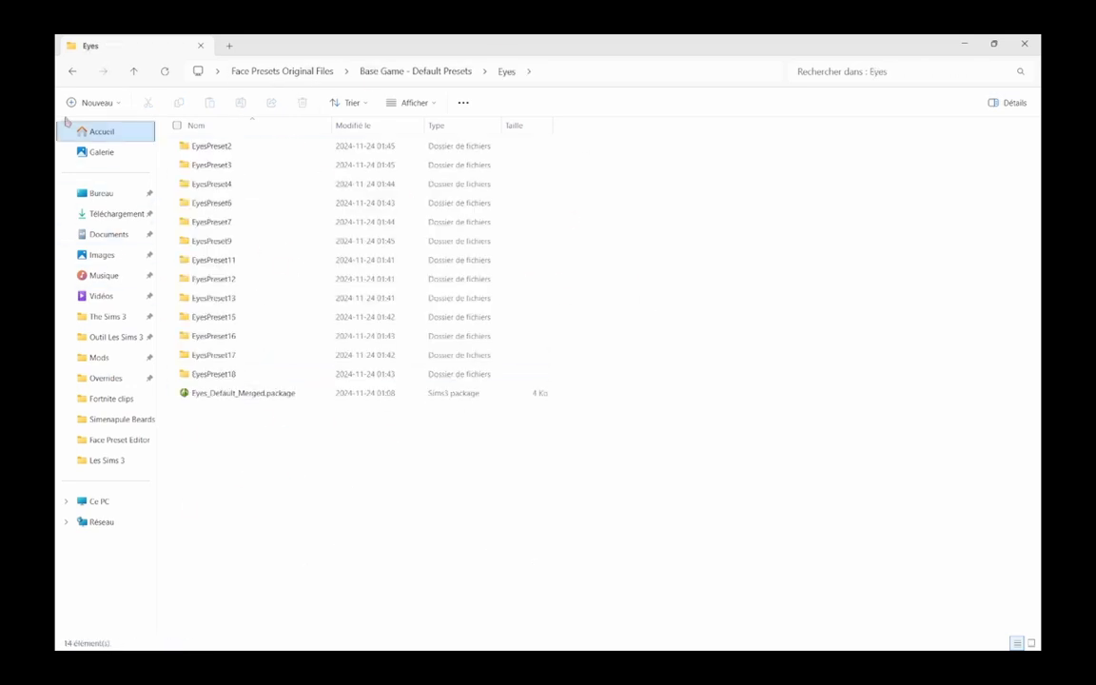
# - Leave the base game Eyes folder, glance into World Adventures - Default Presets and reopen Base Game - Default Presets
pyautogui.click(72, 72)
pyautogui.doubleClick(190, 167)
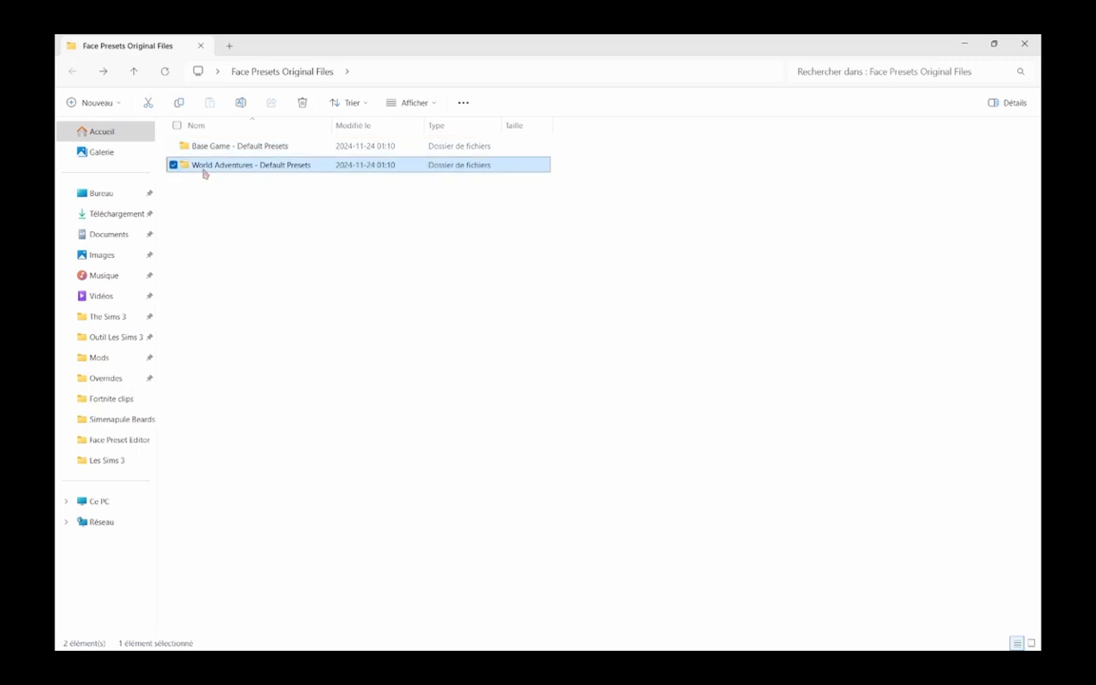
pyautogui.click(74, 72)
pyautogui.doubleClick(217, 149)
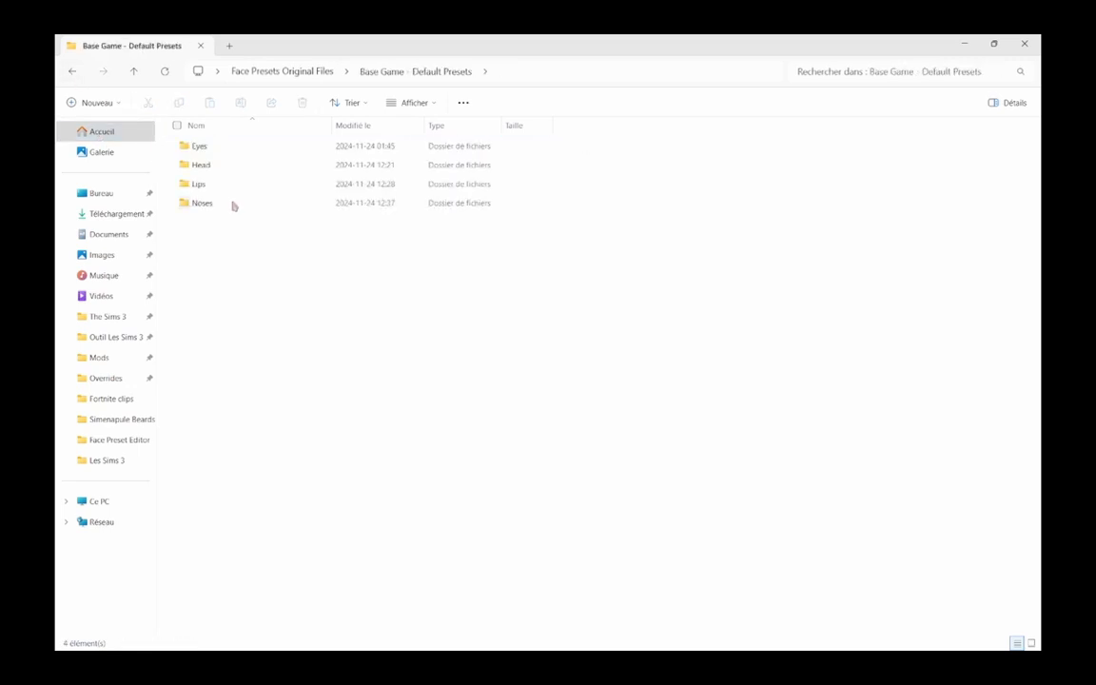
# - View the contents of the base game Eyes, Head, Lips and Noses folders in turn, returning to Base Game - Default Presets
pyautogui.click(220, 150)
pyautogui.doubleClick(221, 149)
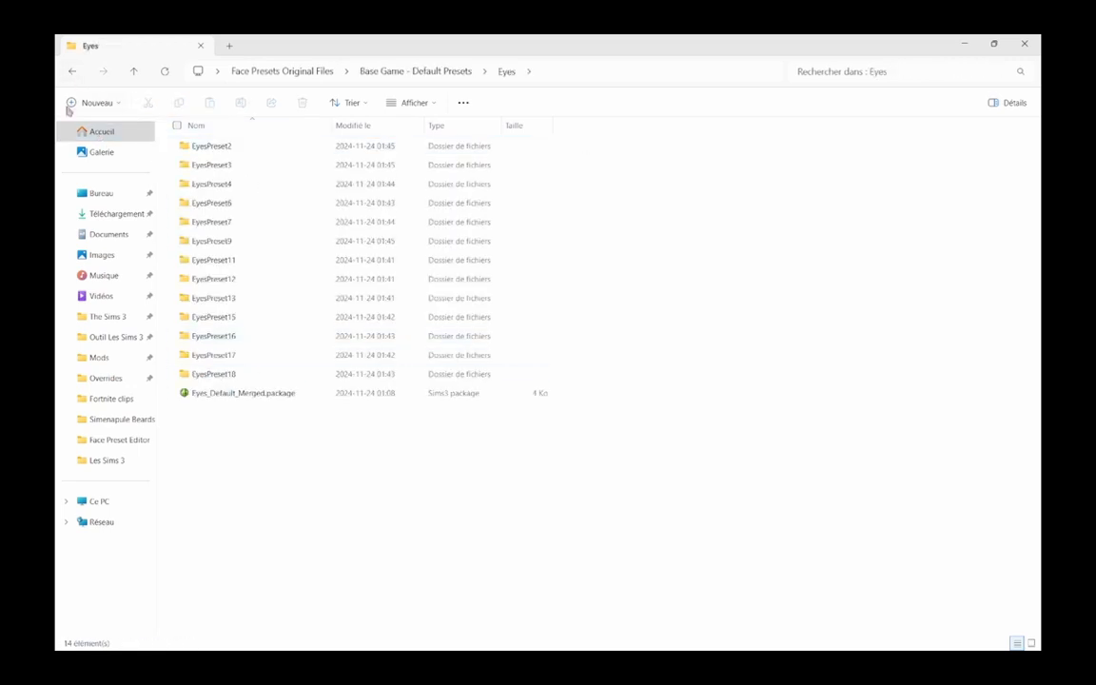
pyautogui.click(74, 72)
pyautogui.doubleClick(252, 167)
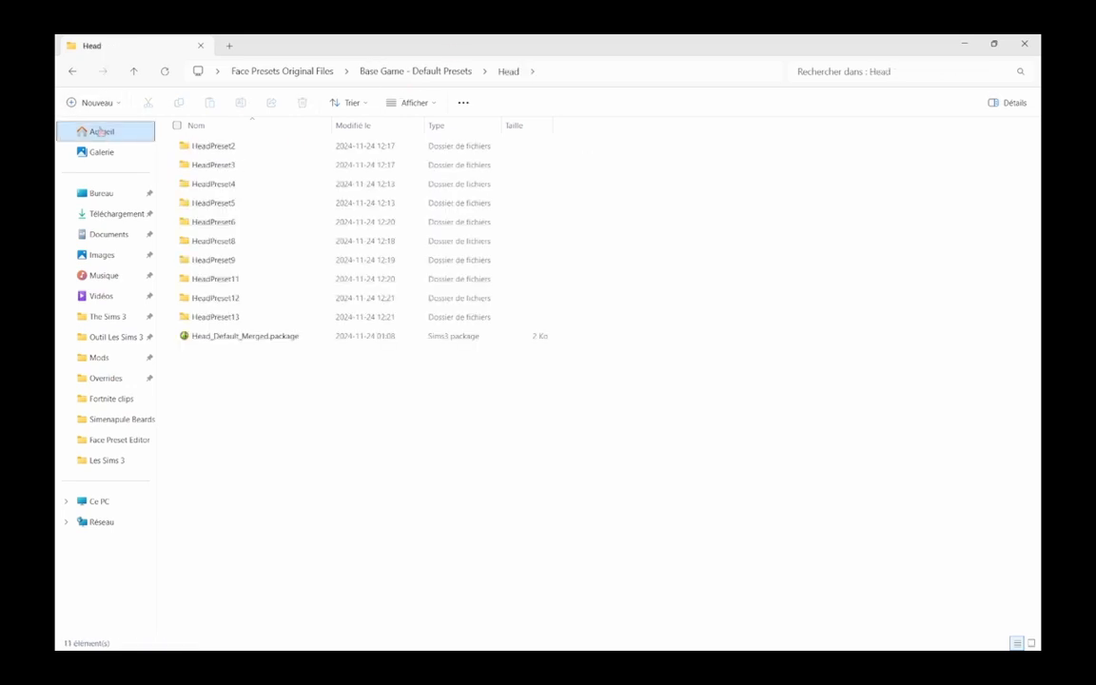
pyautogui.click(74, 74)
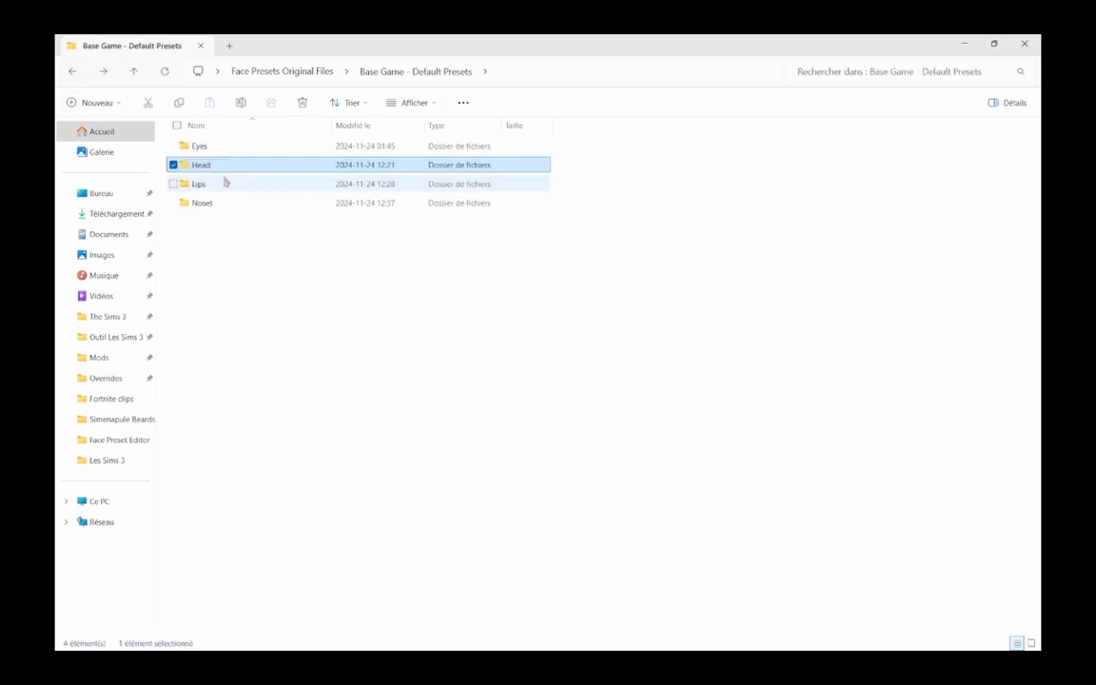
pyautogui.doubleClick(233, 184)
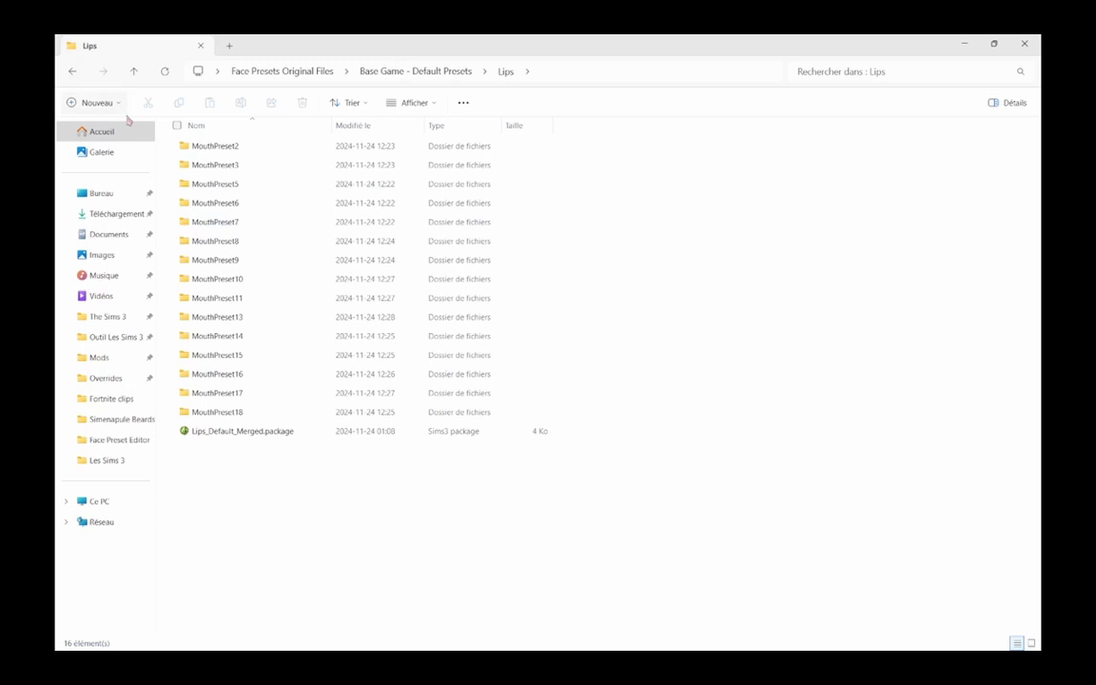
pyautogui.click(73, 73)
pyautogui.doubleClick(218, 204)
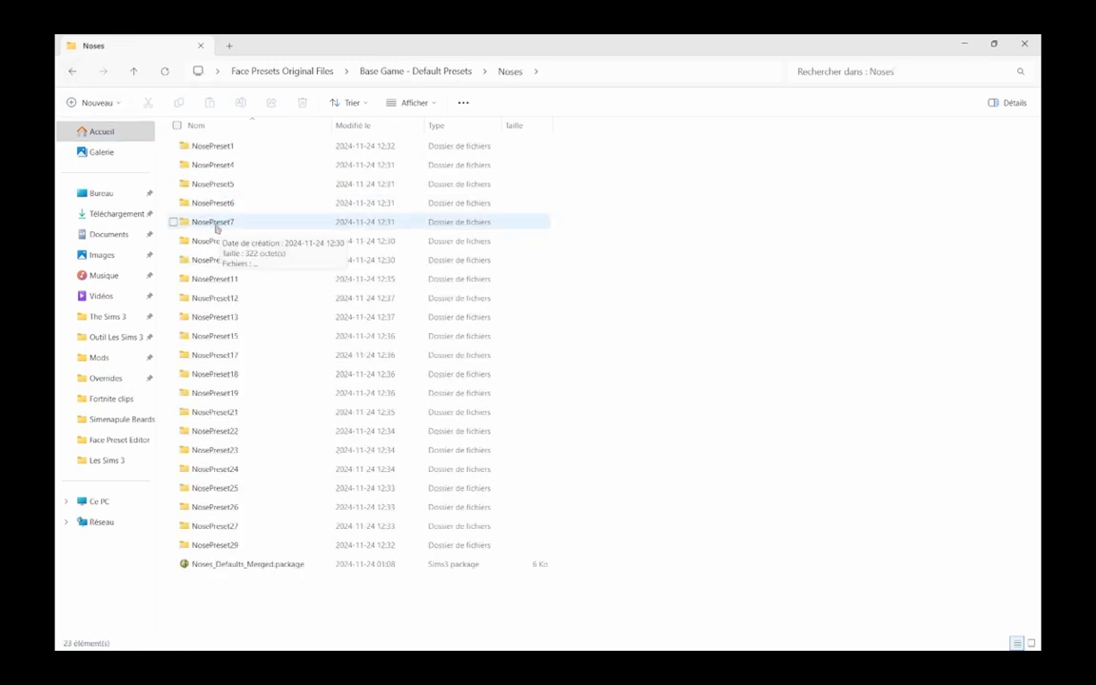
pyautogui.click(74, 73)
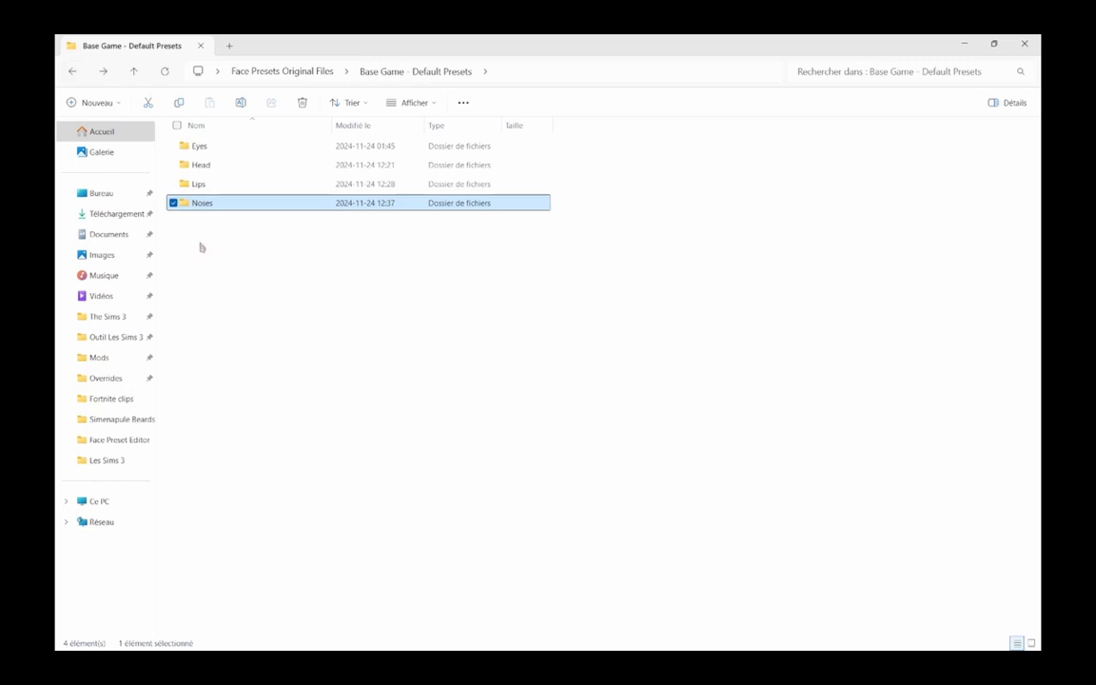
# - View the contents of World Adventures - Default Presets and go back to Face Presets Original Files
pyautogui.click(72, 72)
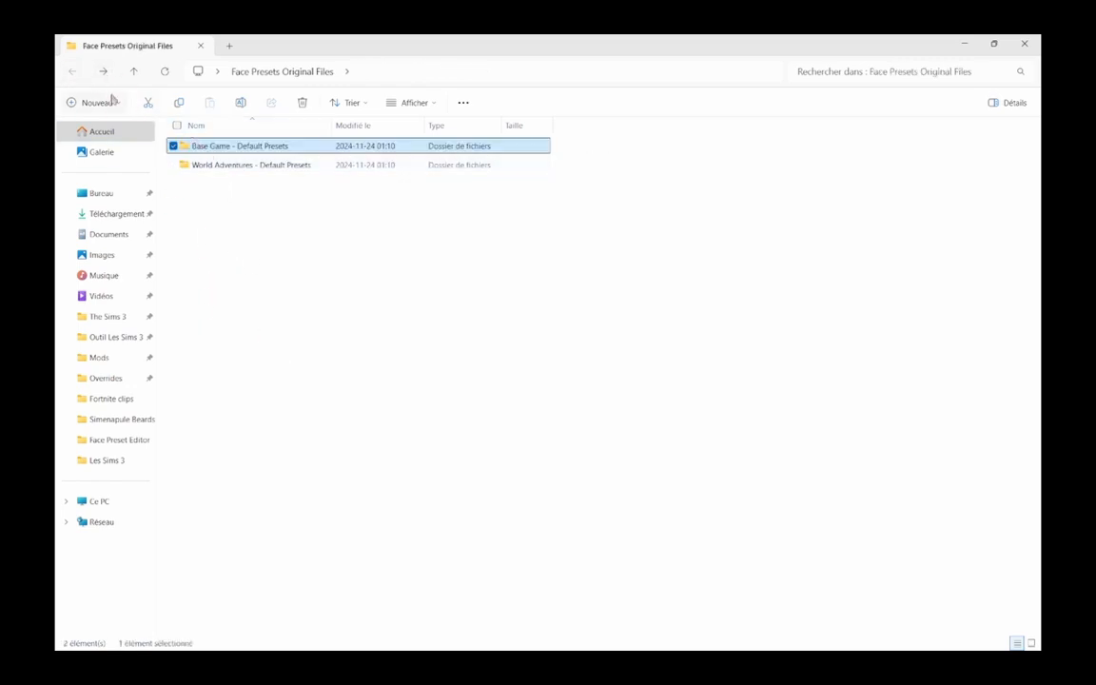
pyautogui.doubleClick(249, 166)
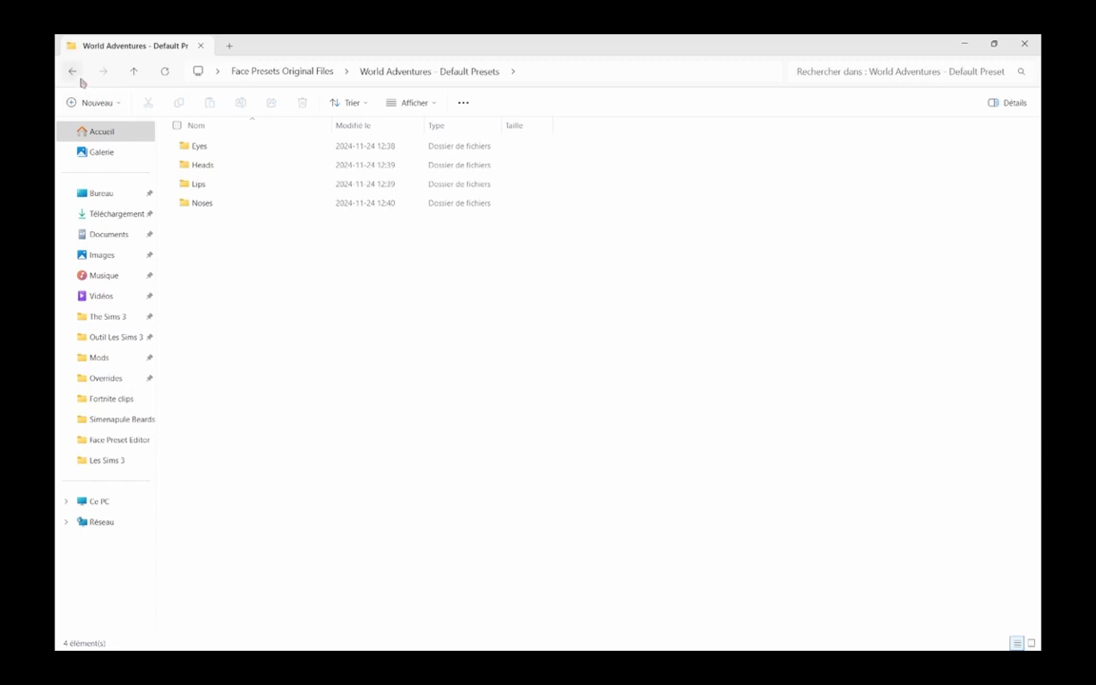
pyautogui.click(80, 79)
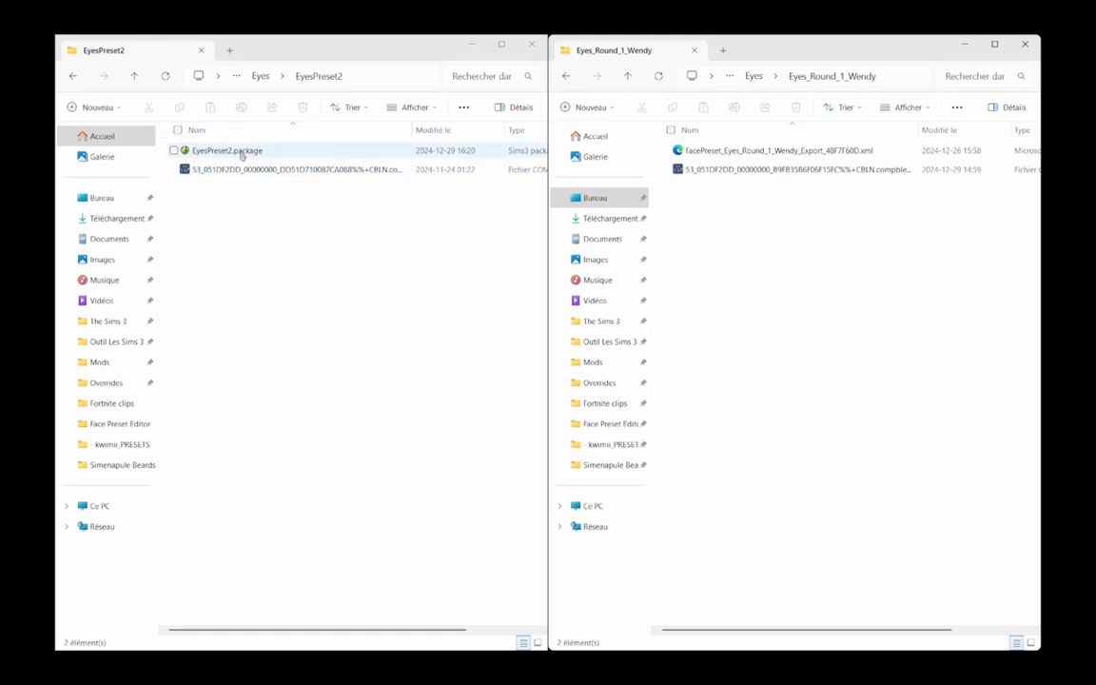
# - Open EyesPreset2.package in s3pe to view its CBLN resource, then close the package window
pyautogui.doubleClick(244, 152)
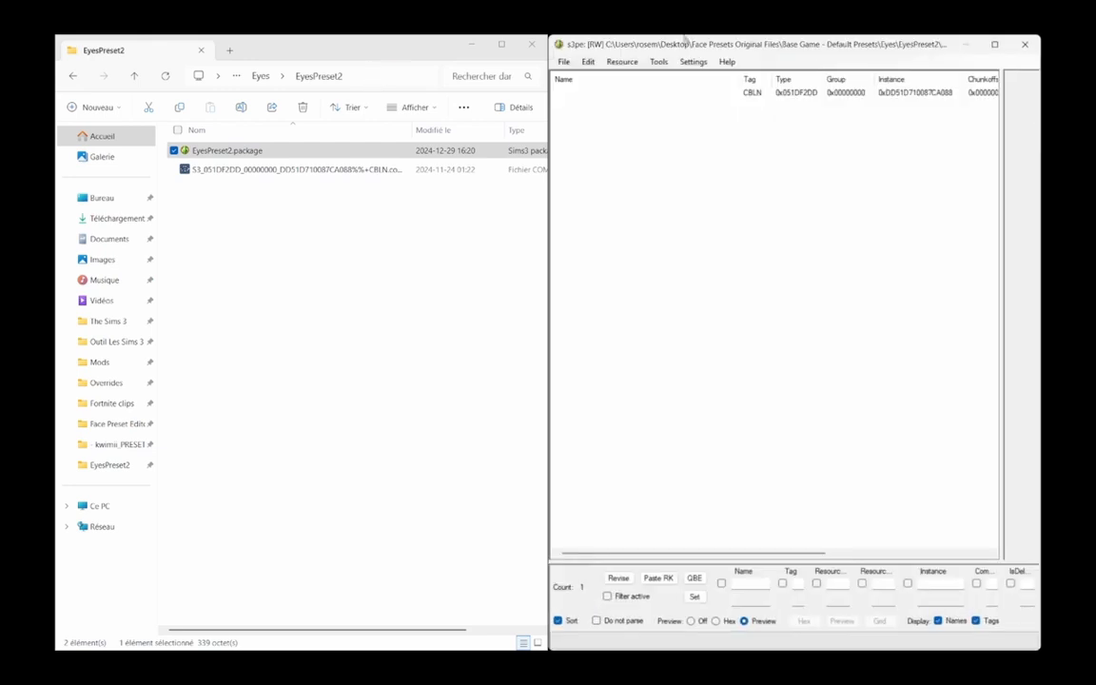
pyautogui.moveTo(719, 46); pyautogui.dragTo(447, 257)
pyautogui.click(751, 255)
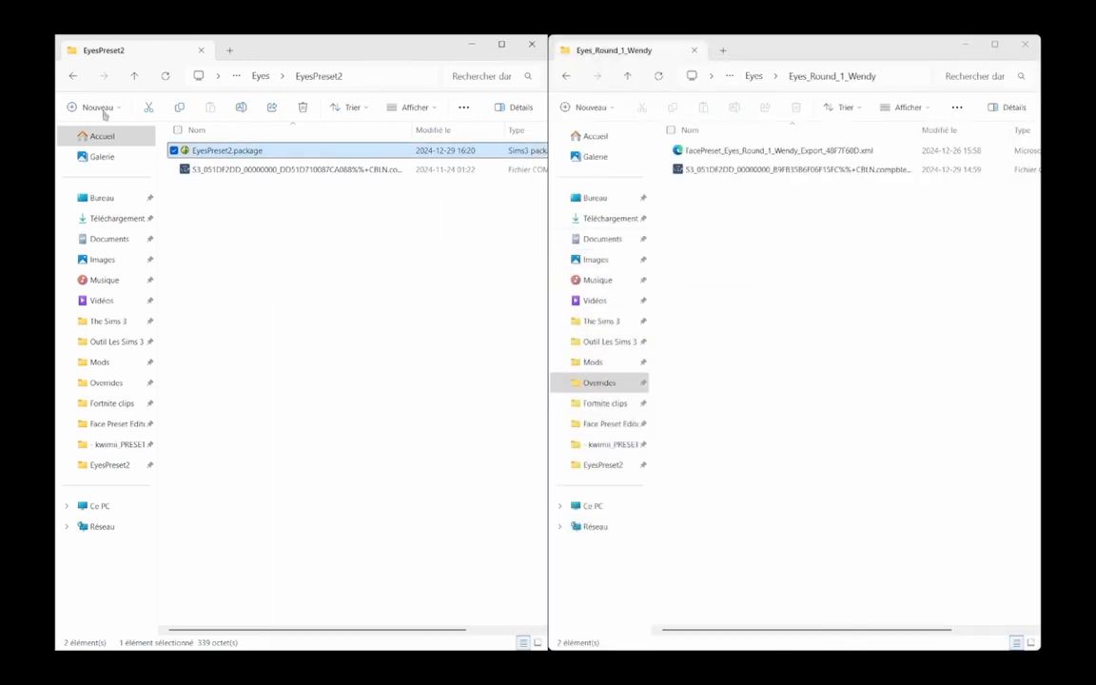
# - Compare the contents of the EyesPreset3 and EyesPreset2 folders, finishing back in the Eyes folder
pyautogui.click(72, 75)
pyautogui.doubleClick(233, 168)
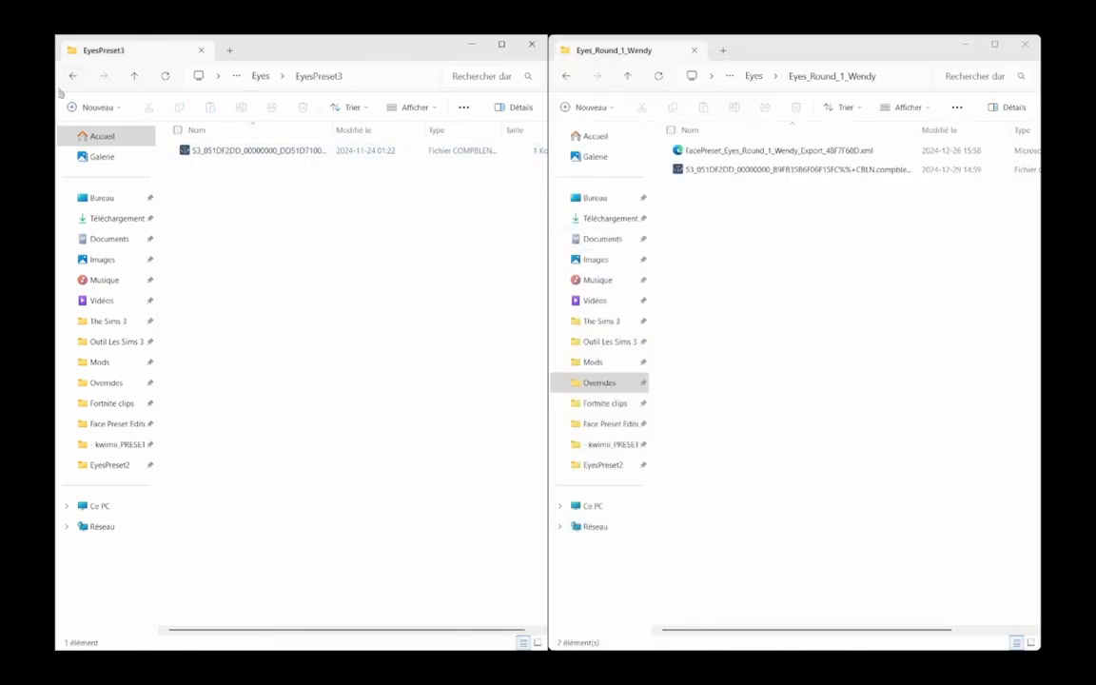
pyautogui.click(73, 76)
pyautogui.doubleClick(220, 151)
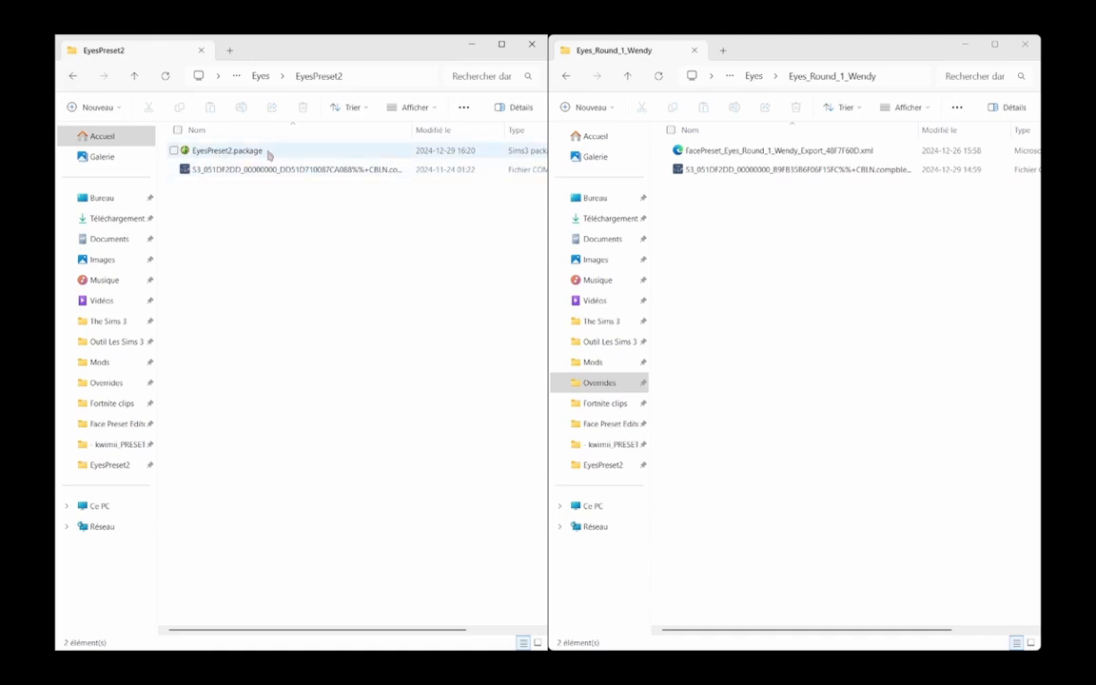
pyautogui.click(72, 75)
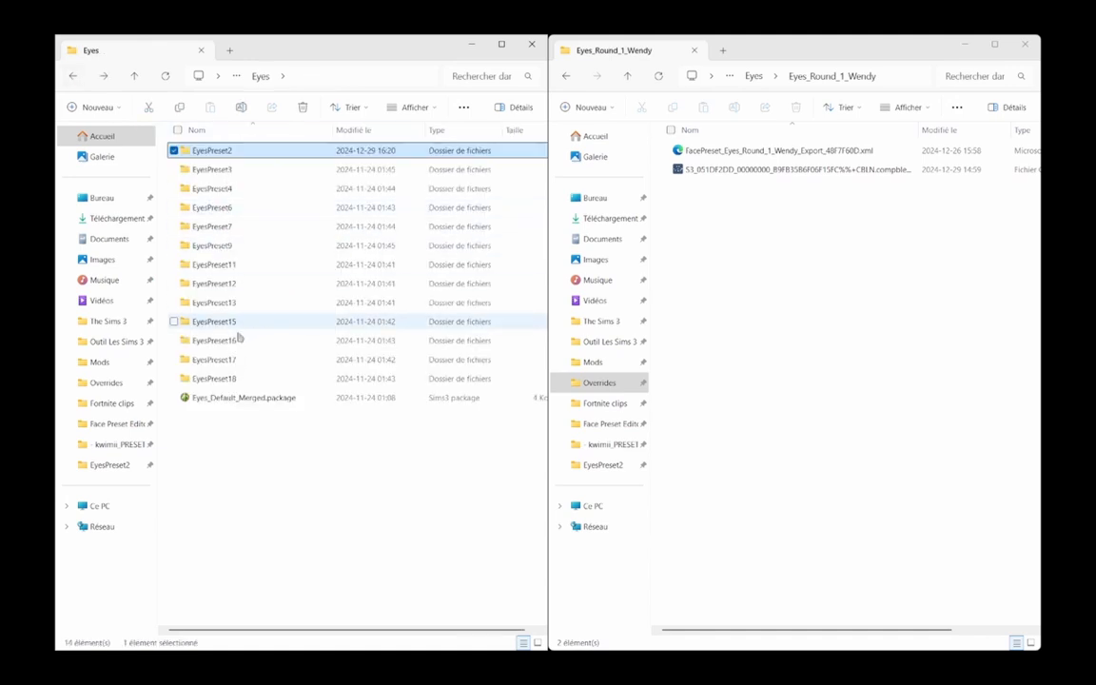
# - Open EyesPreset2.package in s3pe and arrange its window beside the Eyes_Round_1_Wendy folder, showing the CBLN resource's details
pyautogui.doubleClick(249, 155)
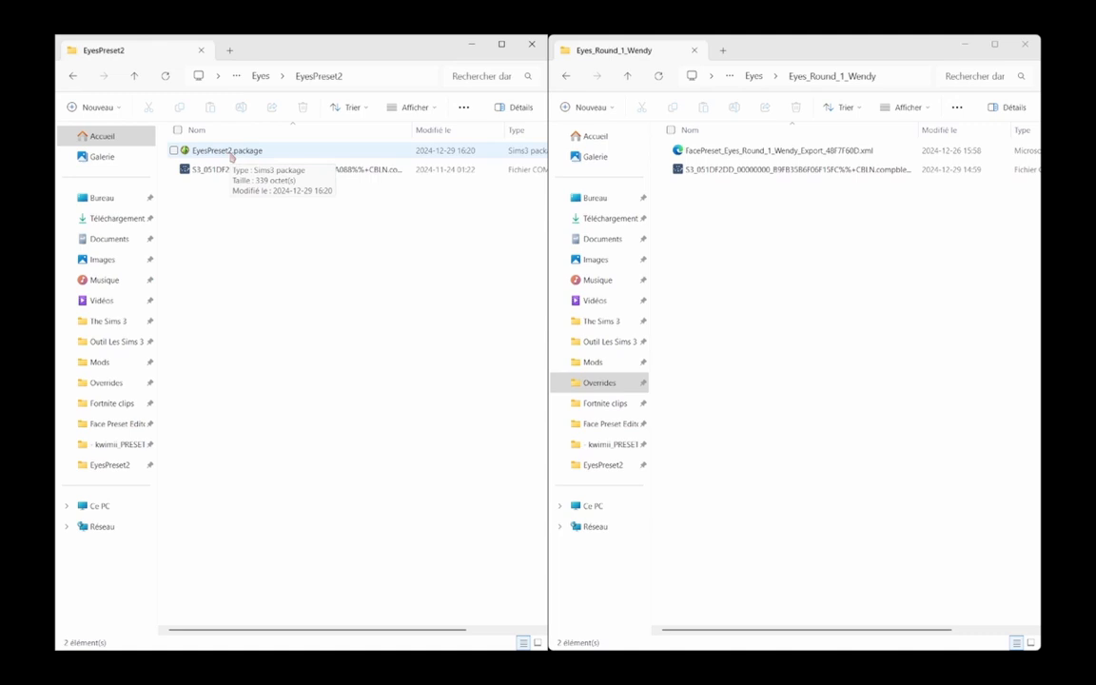
pyautogui.doubleClick(231, 156)
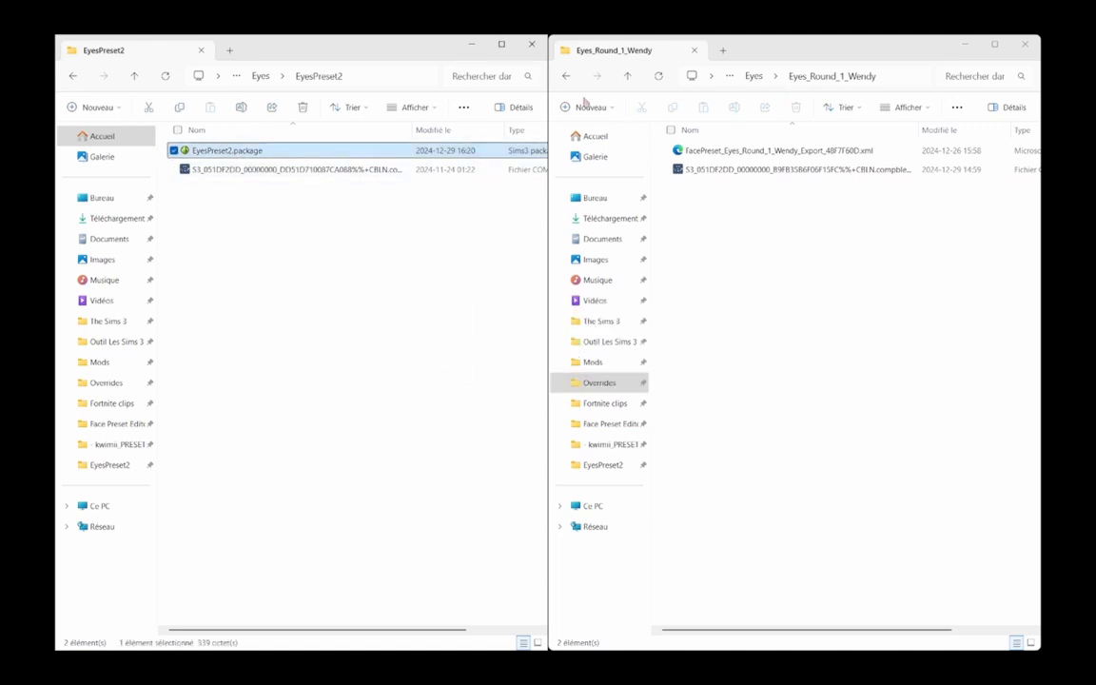
pyautogui.moveTo(447, 259); pyautogui.dragTo(398, 234)
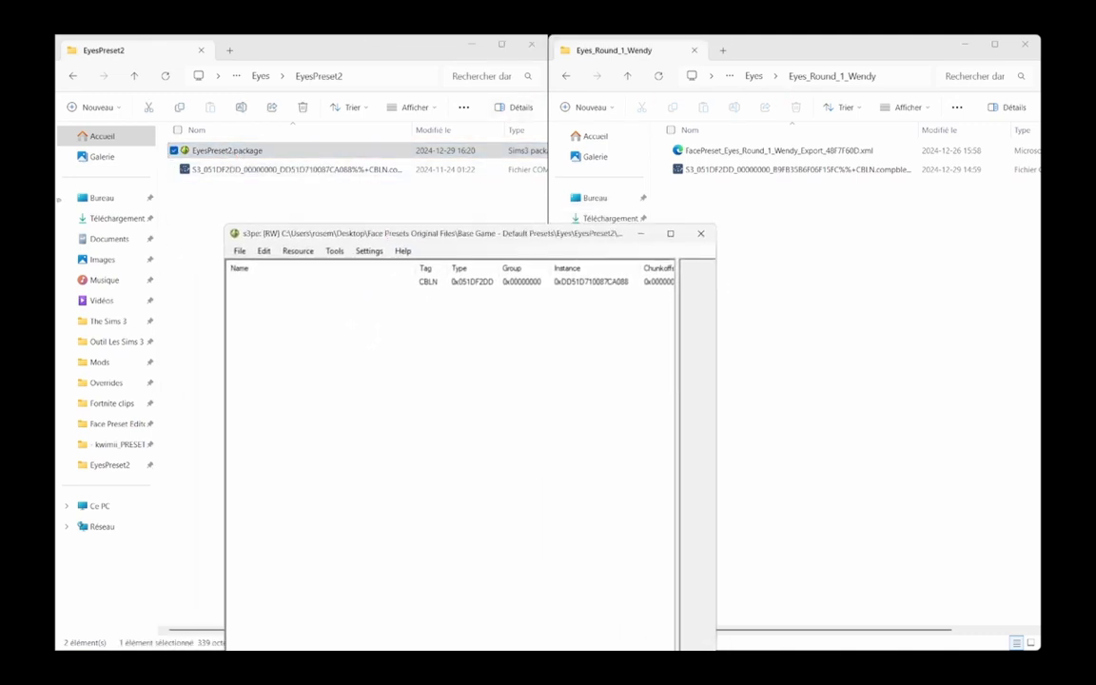
pyautogui.click(238, 191)
pyautogui.click(72, 75)
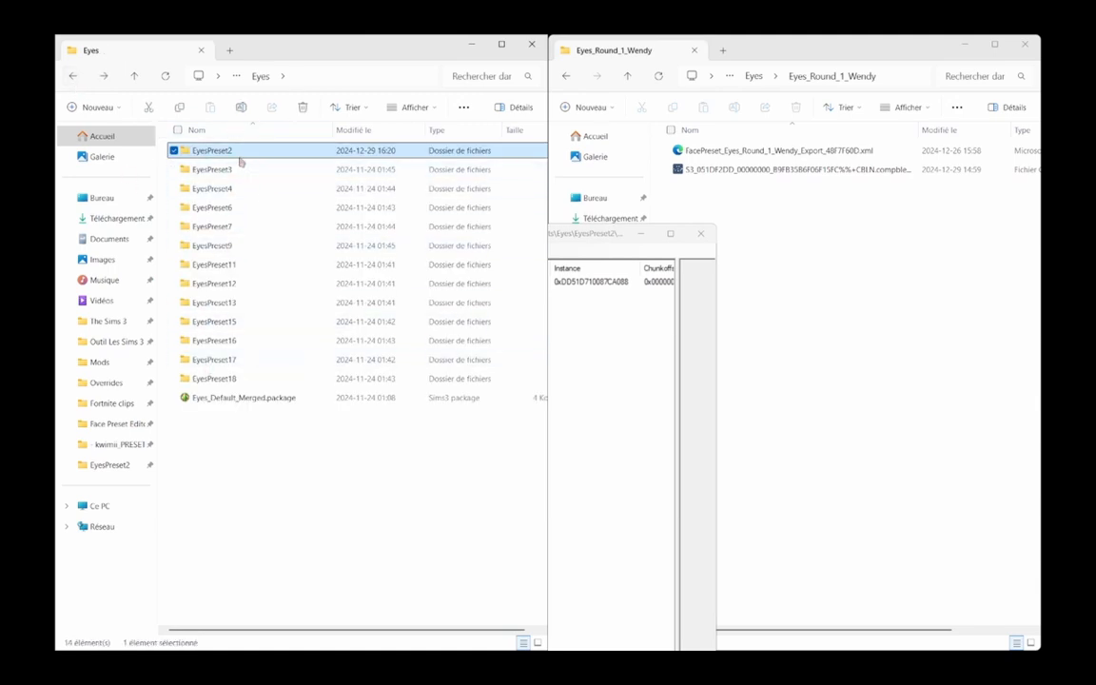
pyautogui.doubleClick(228, 154)
pyautogui.click(590, 348)
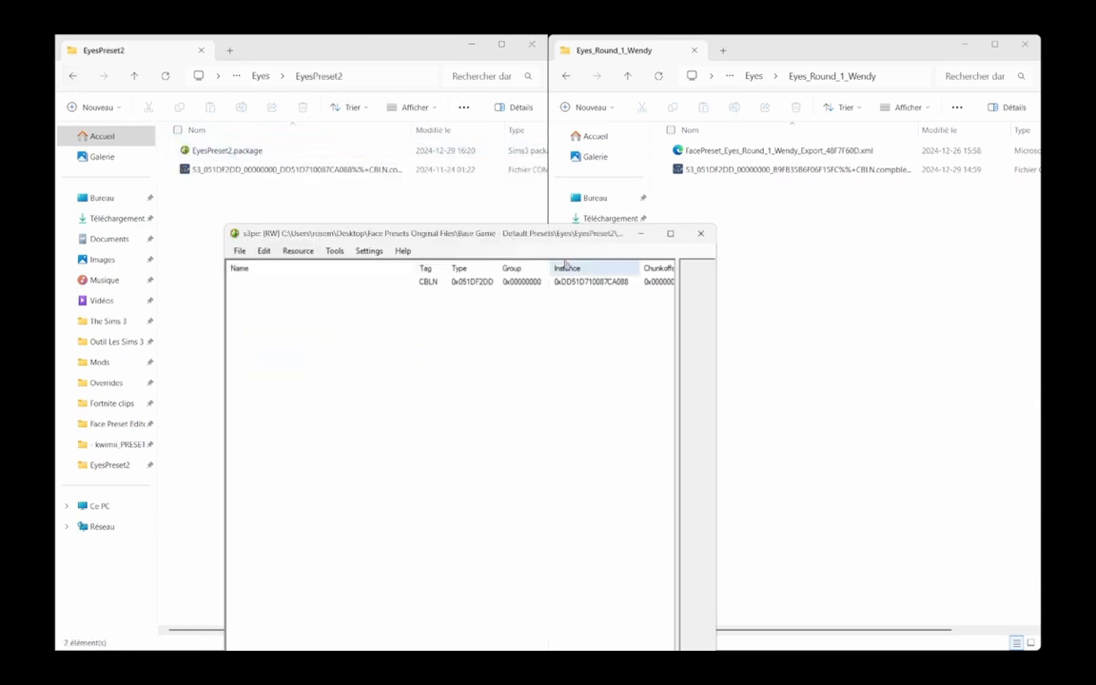
pyautogui.moveTo(524, 237); pyautogui.dragTo(391, 97)
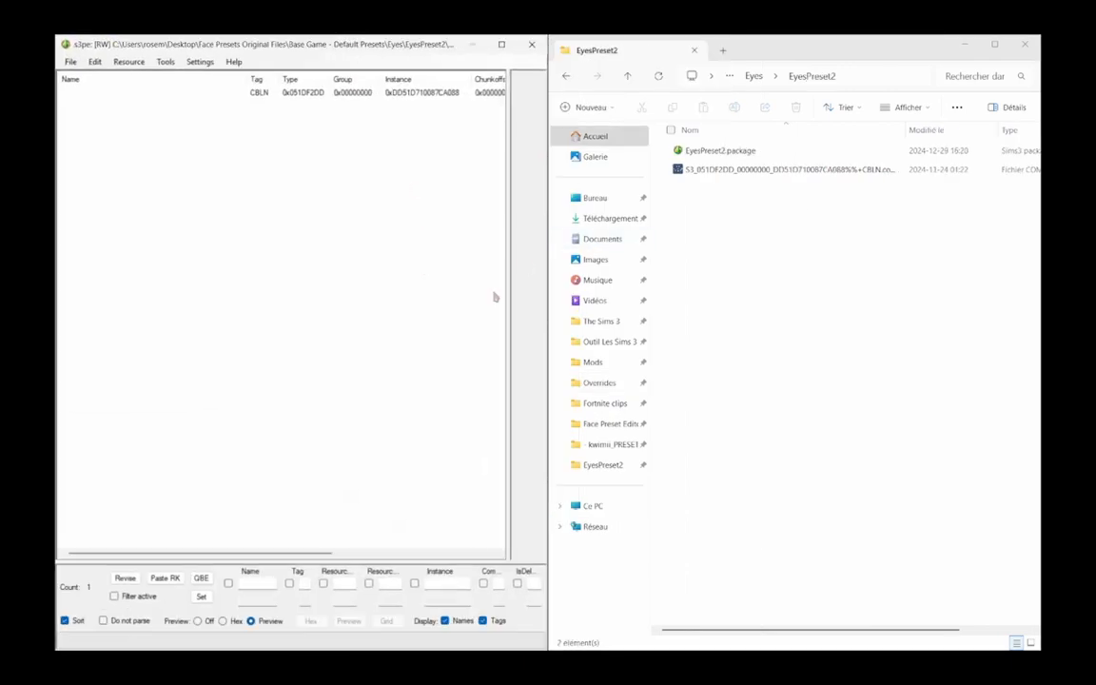
pyautogui.moveTo(294, 555); pyautogui.dragTo(372, 535)
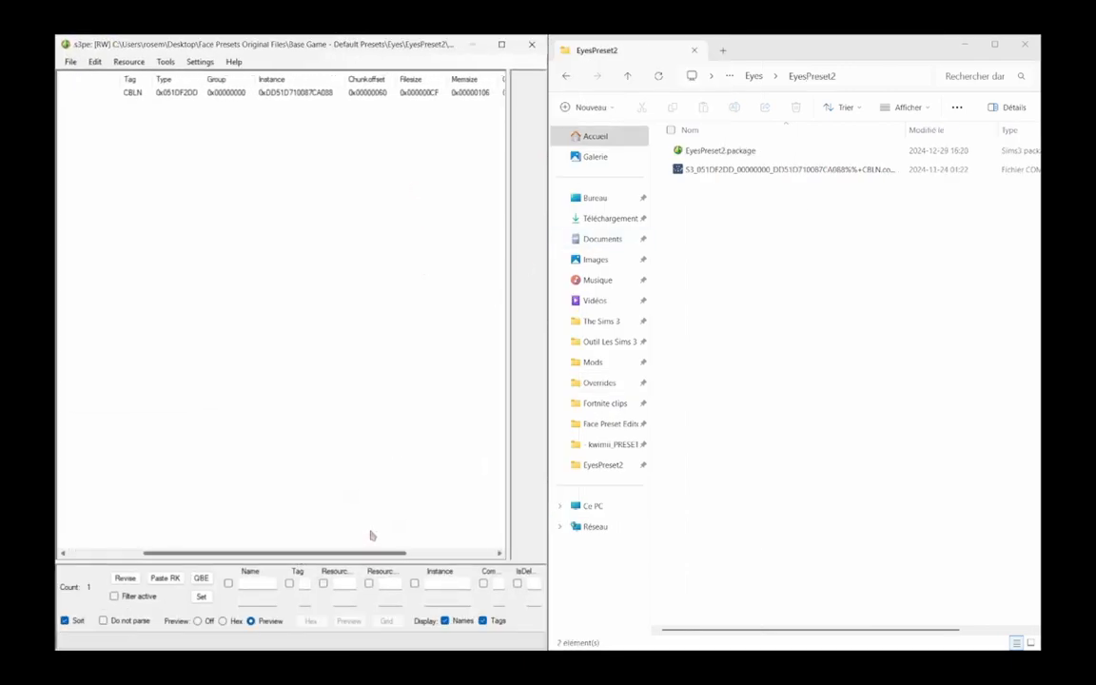
pyautogui.click(975, 250)
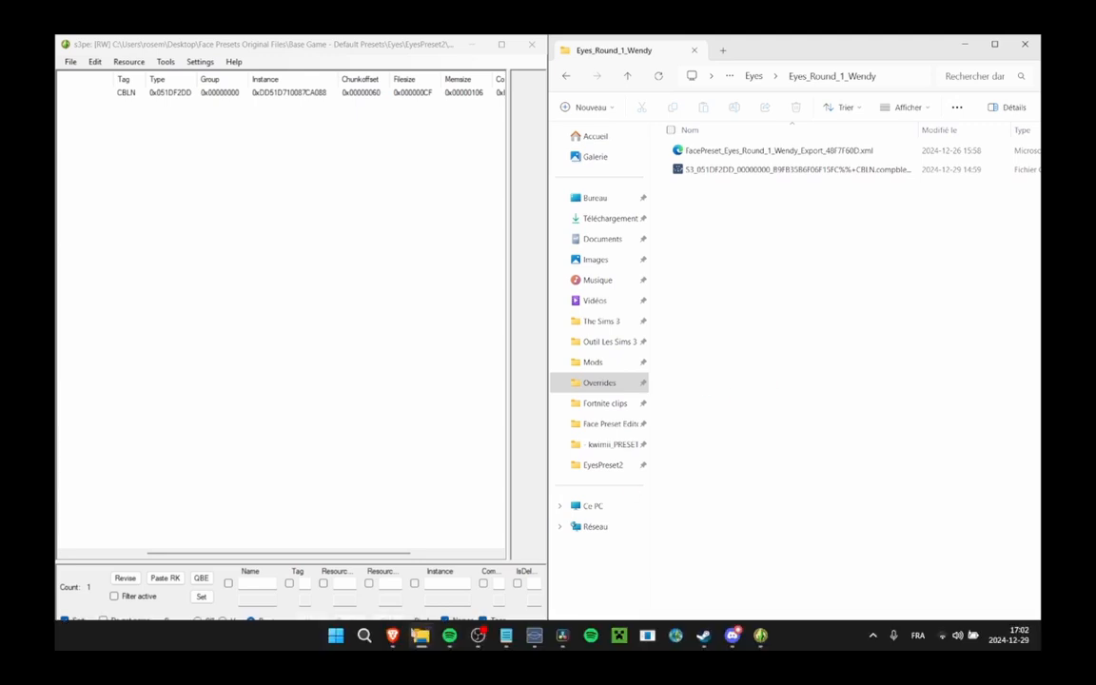
# - Launch a second instance of s3pe and create a new empty package in it
pyautogui.click(363, 638)
pyautogui.write('s')
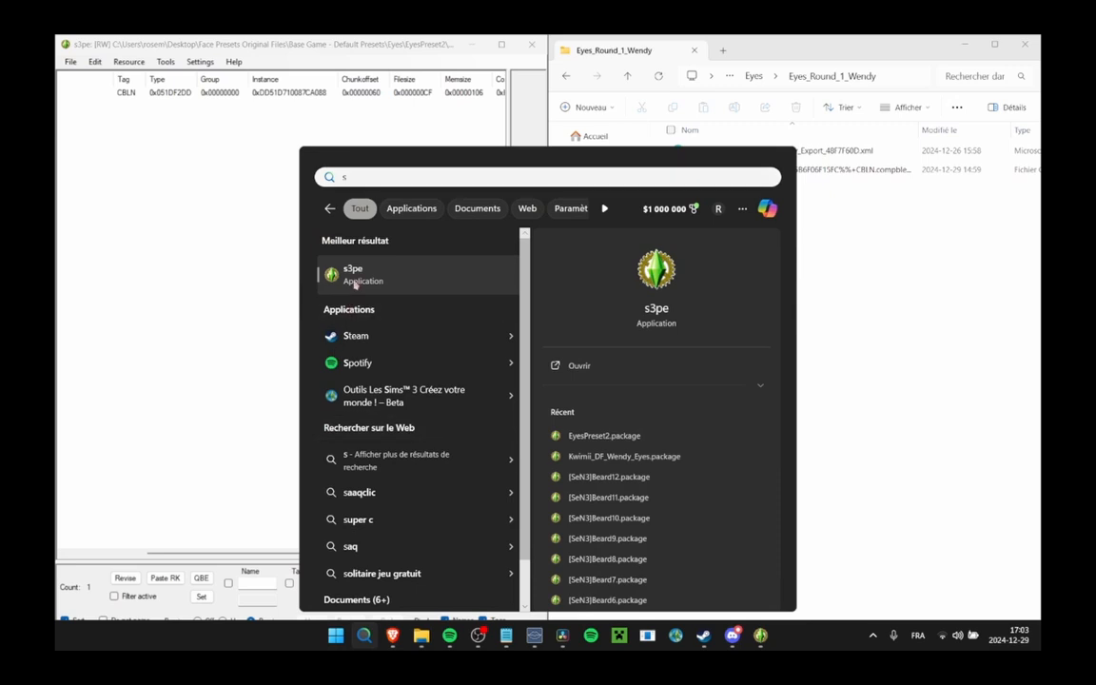
pyautogui.click(326, 274)
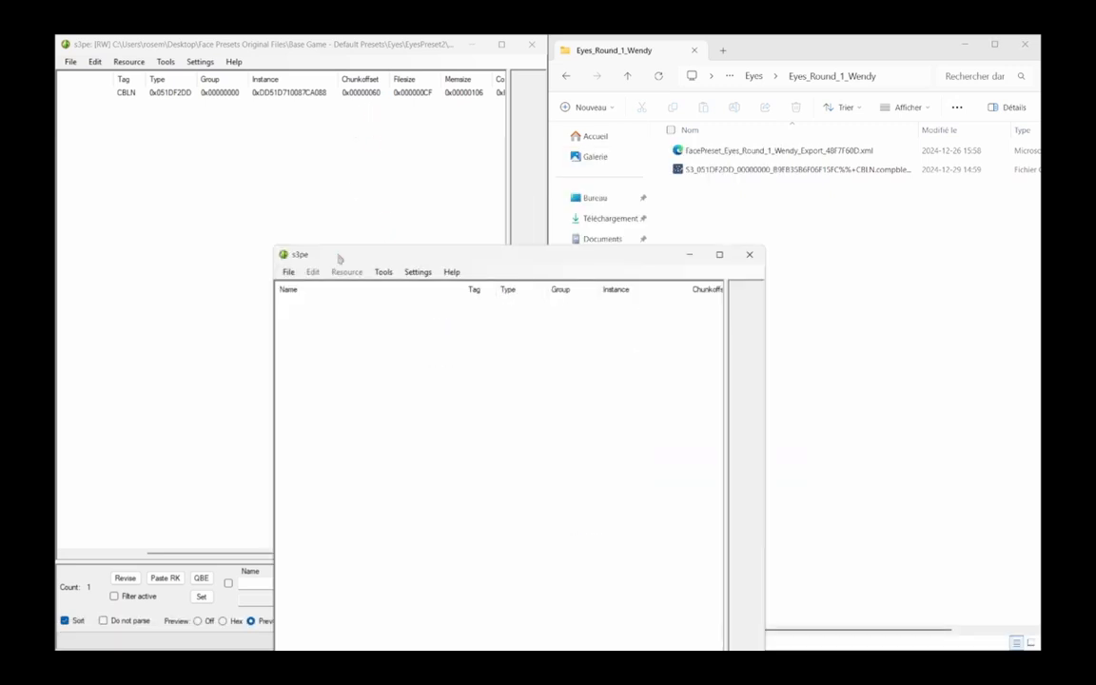
pyautogui.click(294, 273)
pyautogui.click(295, 274)
pyautogui.click(290, 273)
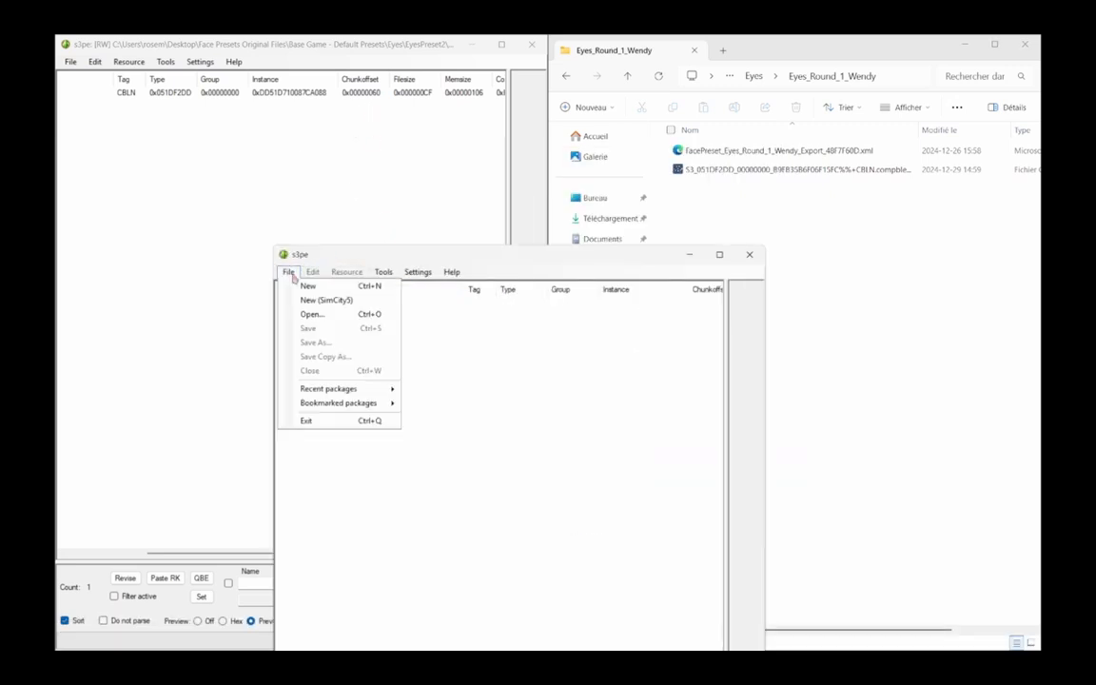
pyautogui.click(308, 286)
# - Import the S3_051DF2DD CBLN compblend file from the Eyes_Round_1_Wendy folder into the new package, keeping the default resource details
pyautogui.rightClick(401, 388)
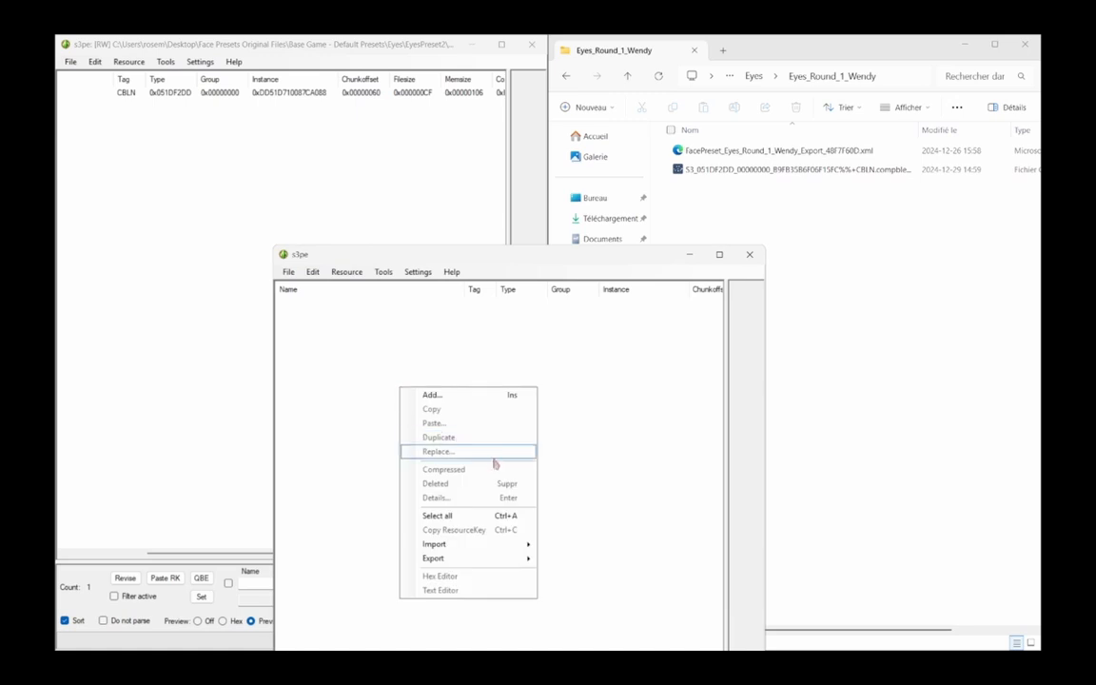
pyautogui.moveTo(514, 547)
pyautogui.click(576, 546)
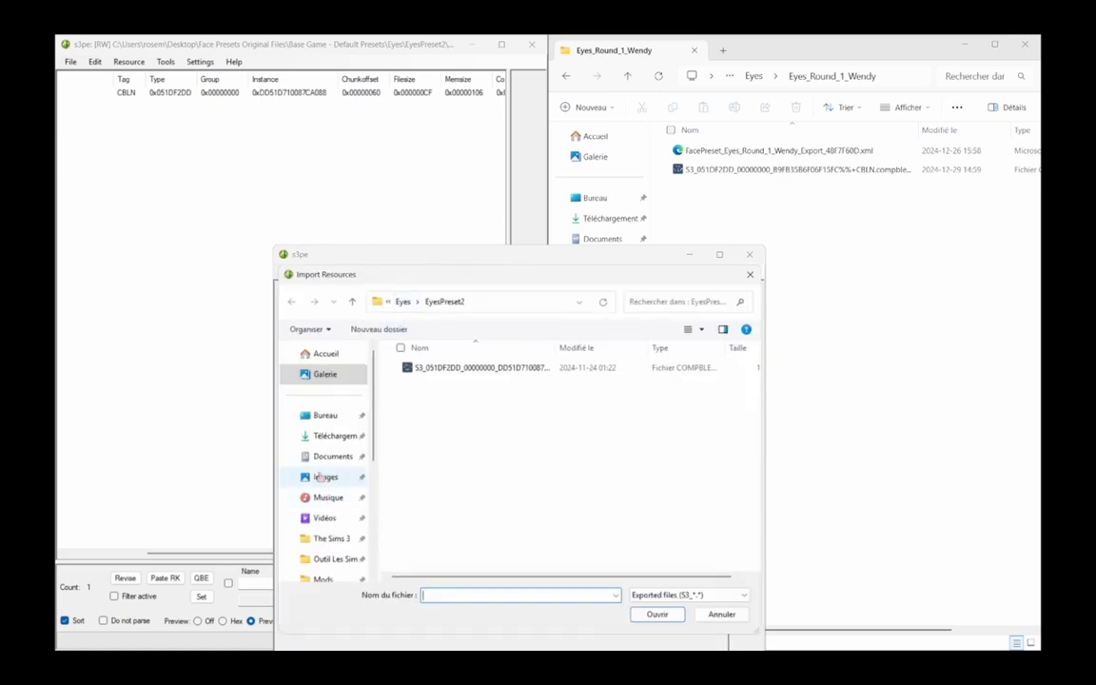
pyautogui.scroll(-2, 344, 442)
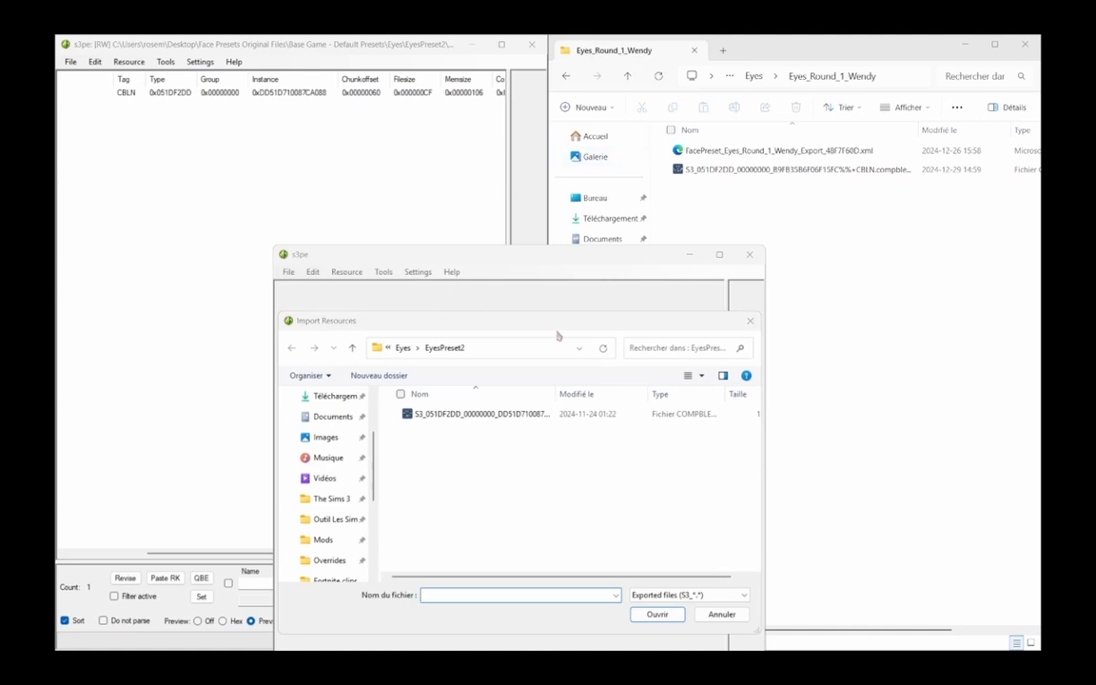
pyautogui.moveTo(557, 323); pyautogui.dragTo(732, 213)
pyautogui.scroll(2, 518, 411)
pyautogui.click(504, 372)
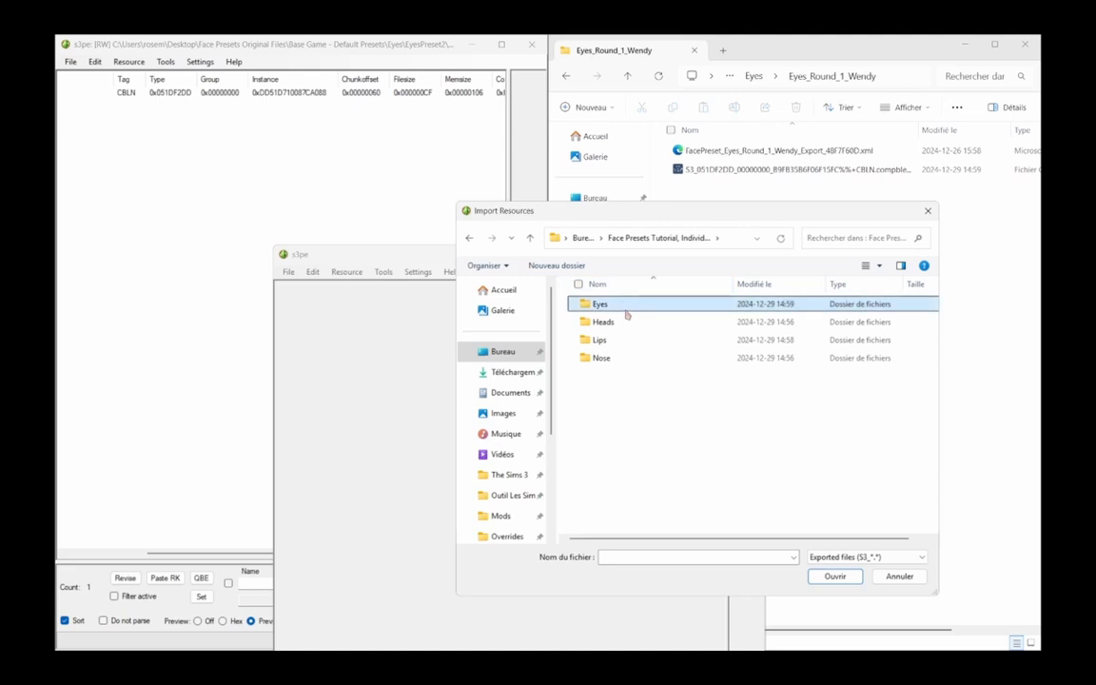
pyautogui.doubleClick(626, 306)
pyautogui.click(623, 307)
pyautogui.doubleClick(623, 307)
pyautogui.click(619, 303)
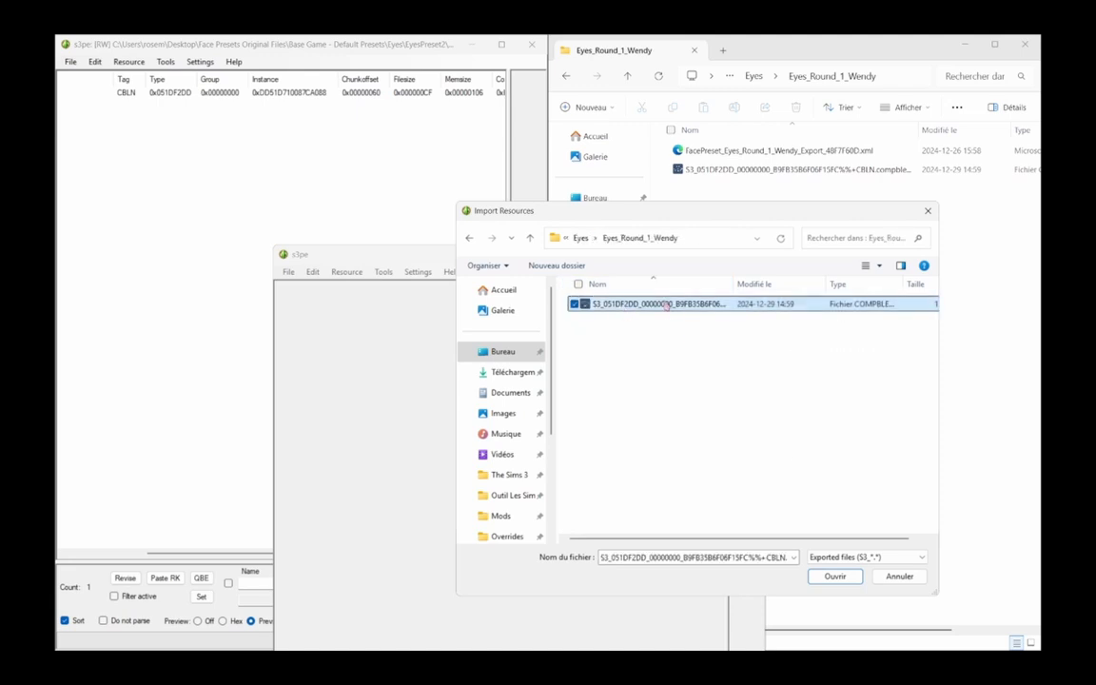
pyautogui.click(834, 576)
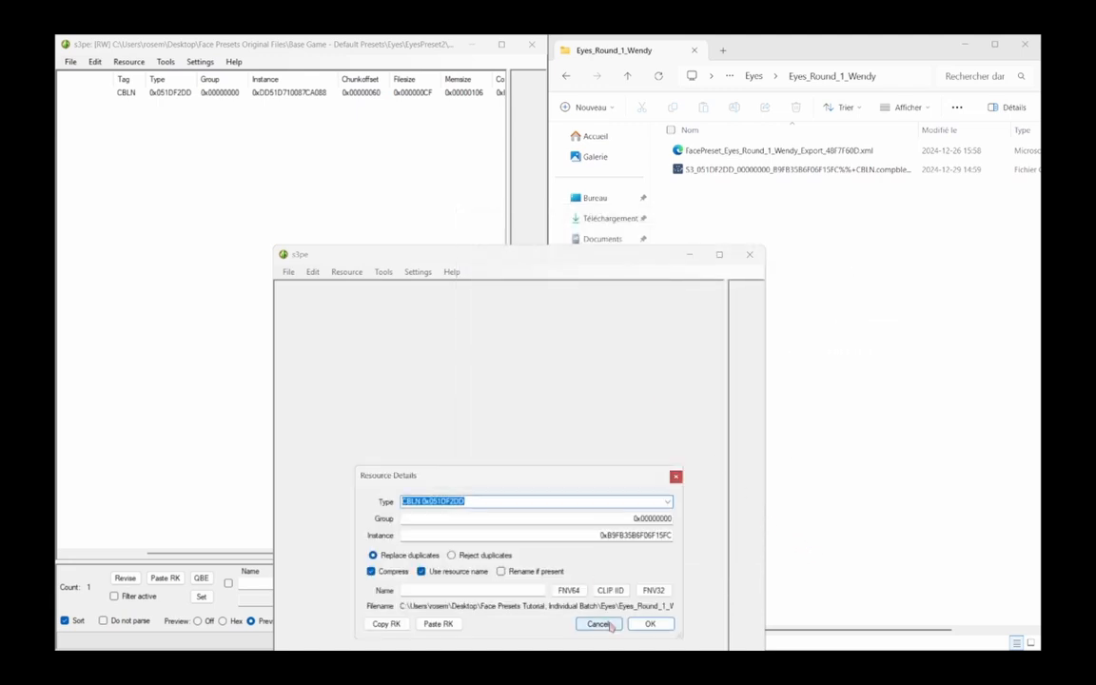
pyautogui.click(648, 623)
# - Place the new package beside the EyesPreset2 package and compare the resource columns of both CBLN entries
pyautogui.moveTo(645, 267); pyautogui.dragTo(501, 108)
pyautogui.click(481, 219)
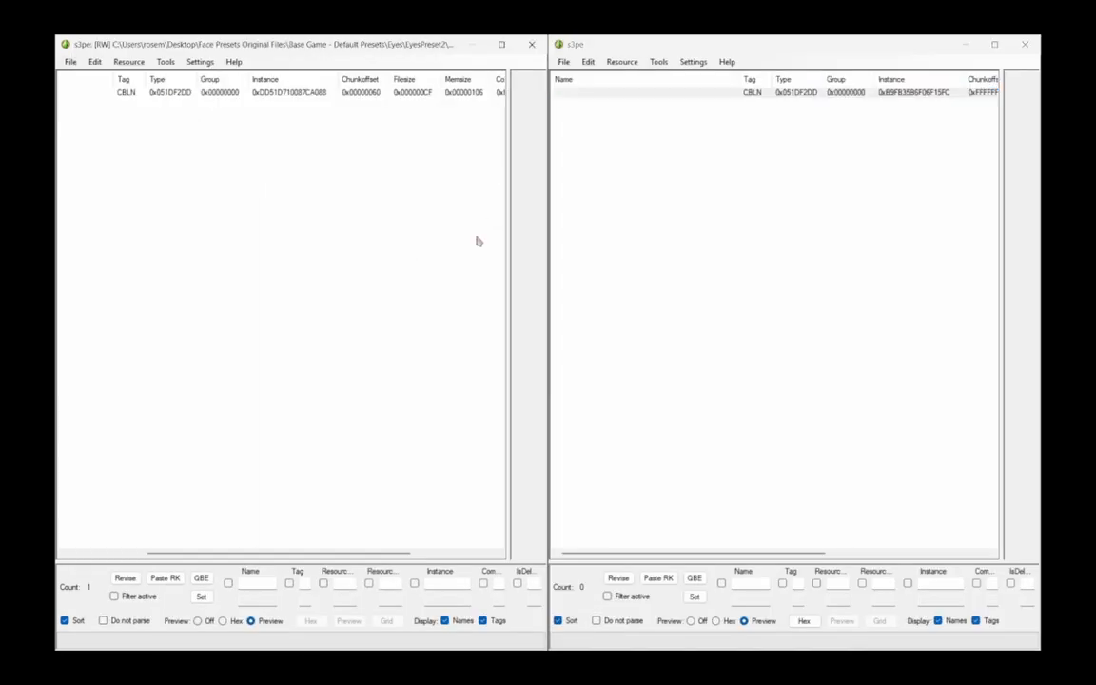
pyautogui.moveTo(302, 555); pyautogui.dragTo(322, 555)
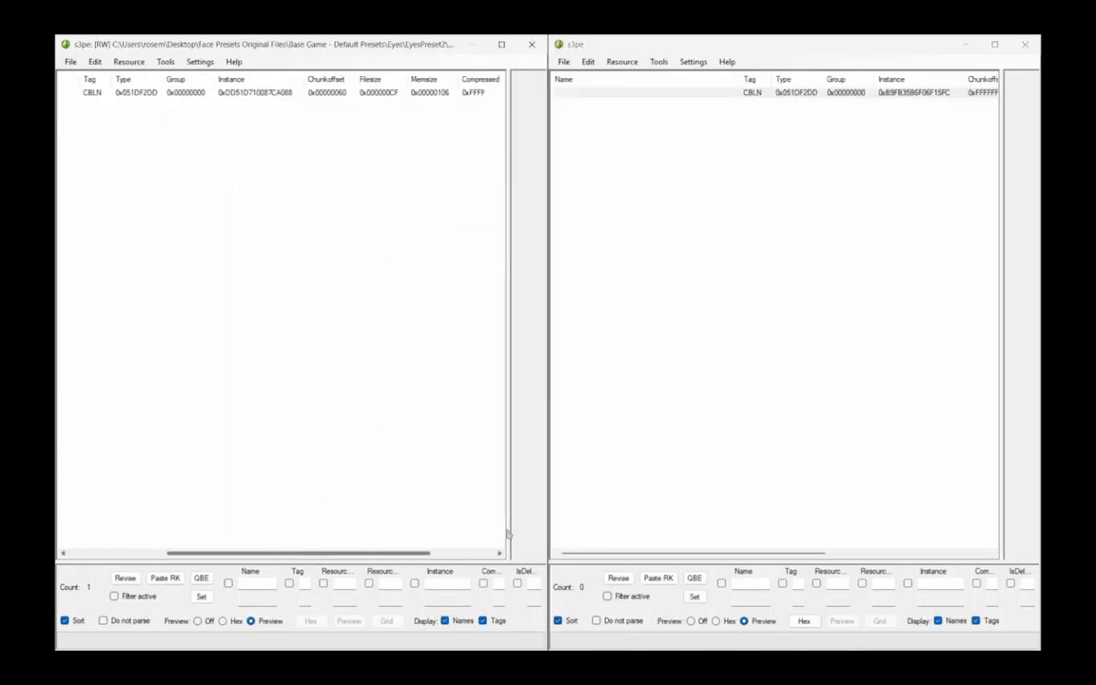
pyautogui.click(732, 552)
pyautogui.moveTo(733, 552); pyautogui.dragTo(804, 532)
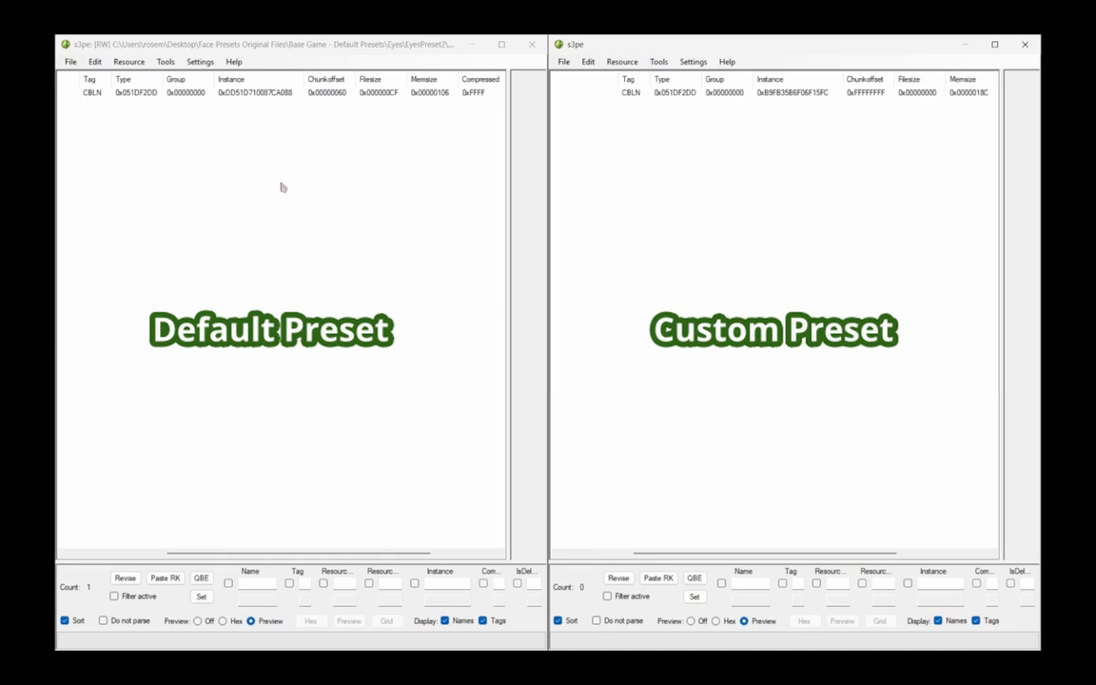
# - Copy the resource key of the default preset's CBLN resource from the EyesPreset2 package
pyautogui.click(228, 94)
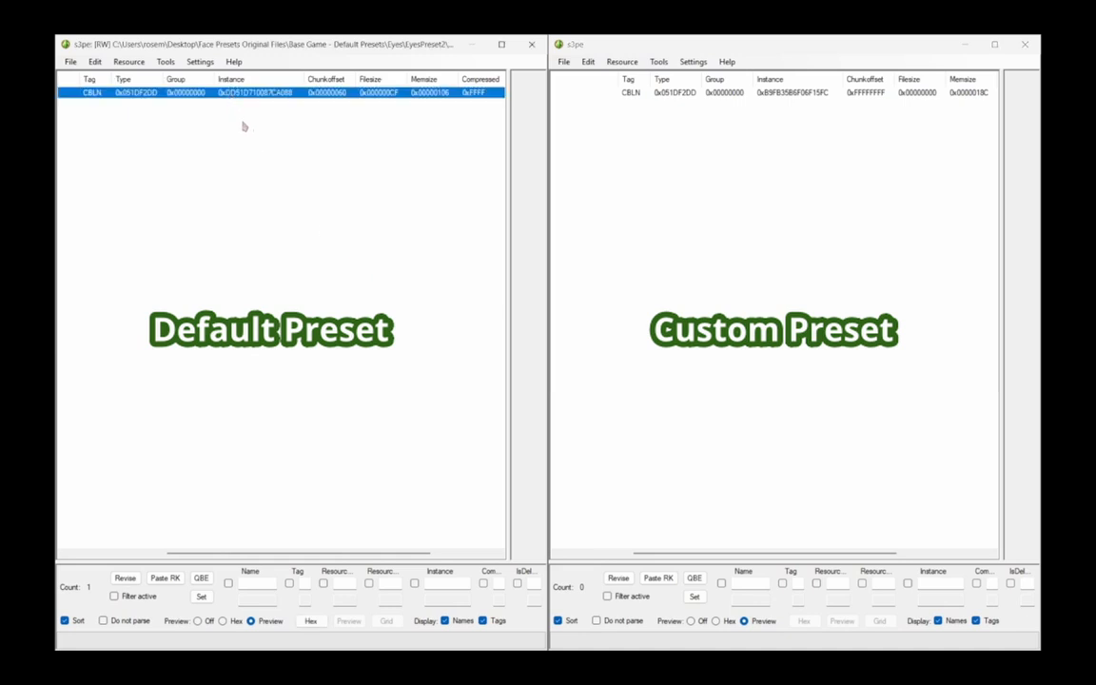
pyautogui.doubleClick(187, 93)
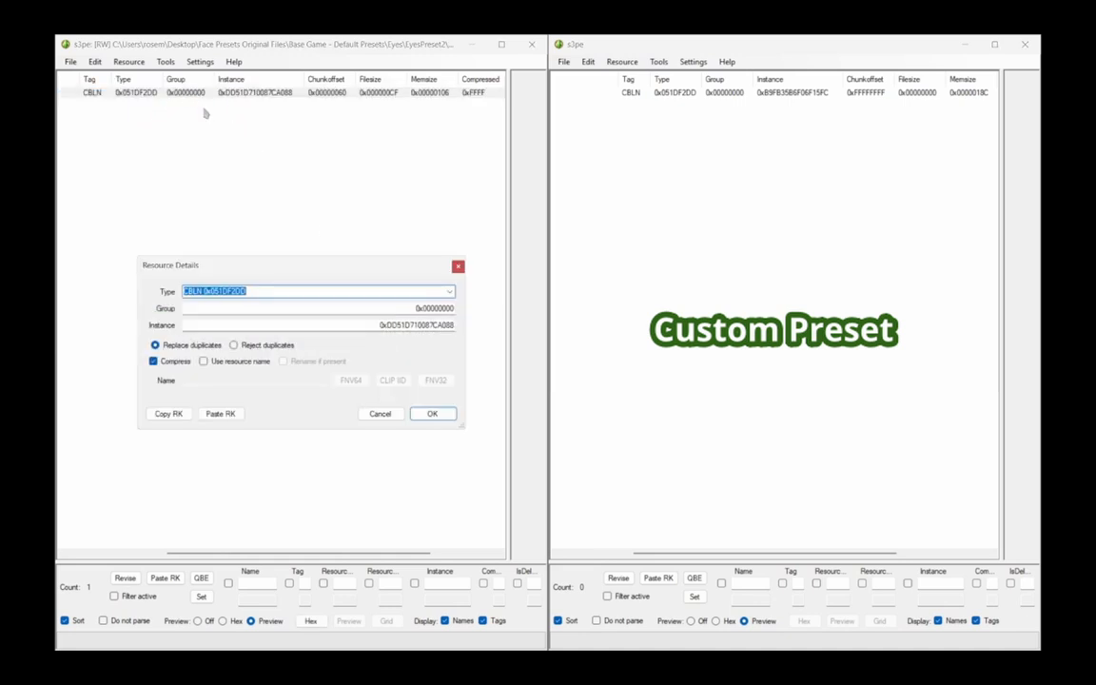
pyautogui.click(168, 413)
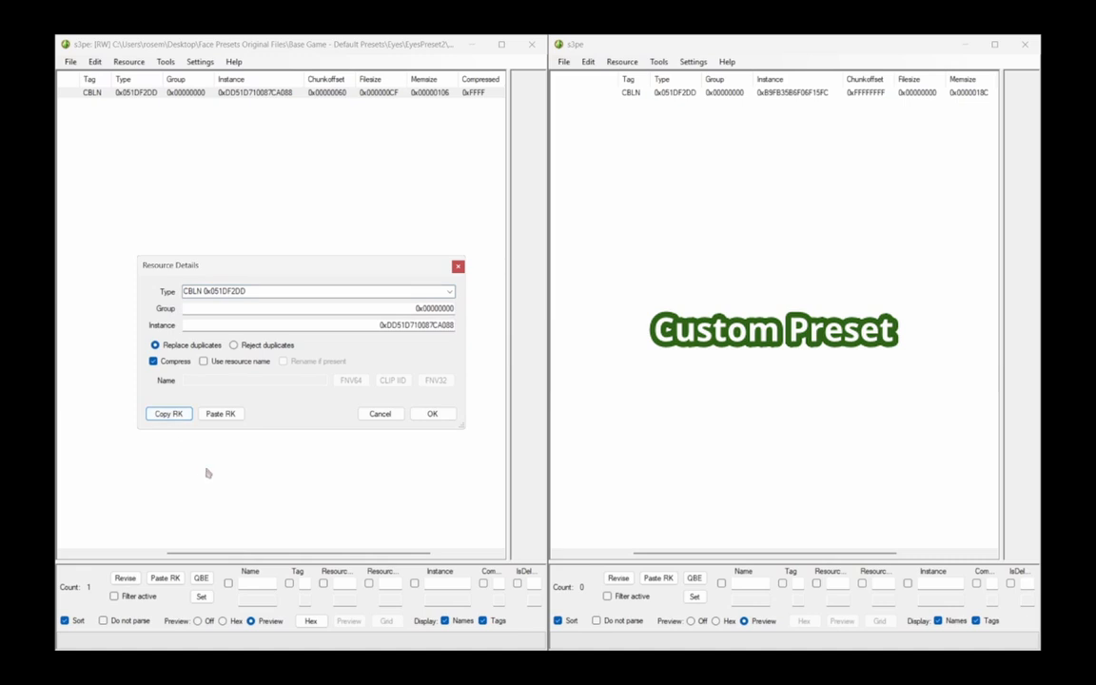
pyautogui.click(431, 413)
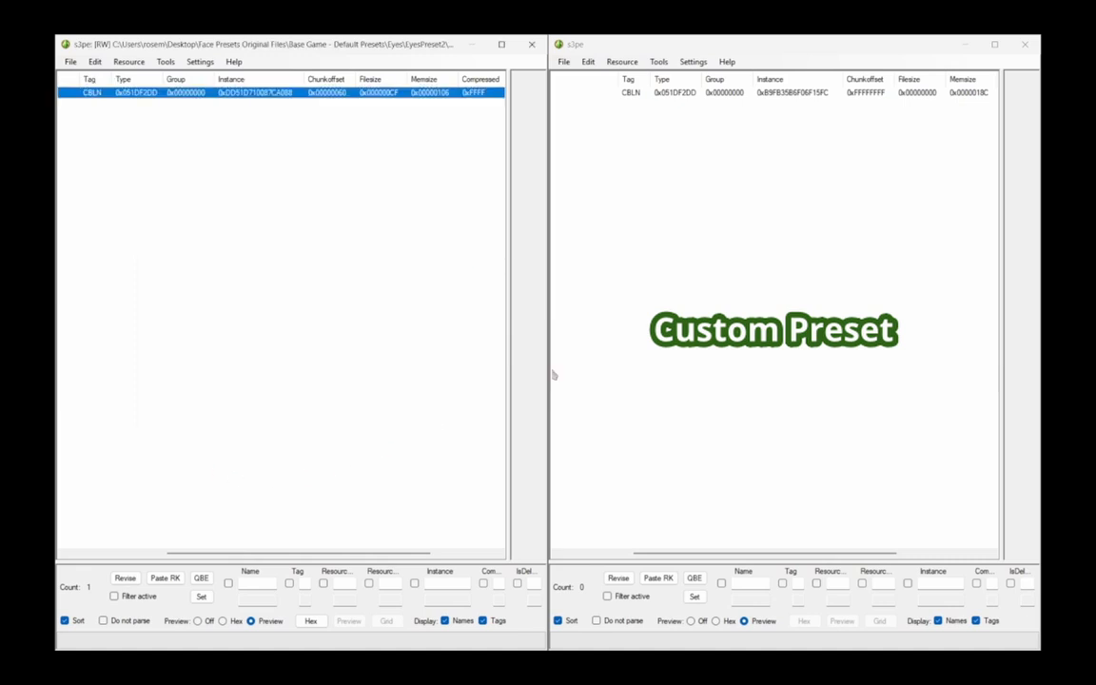
# - Paste the default preset's resource key into the custom CBLN resource and open the package's save dialog in the Eyes_Round_1_Wendy folder
pyautogui.click(796, 92)
pyautogui.click(789, 171)
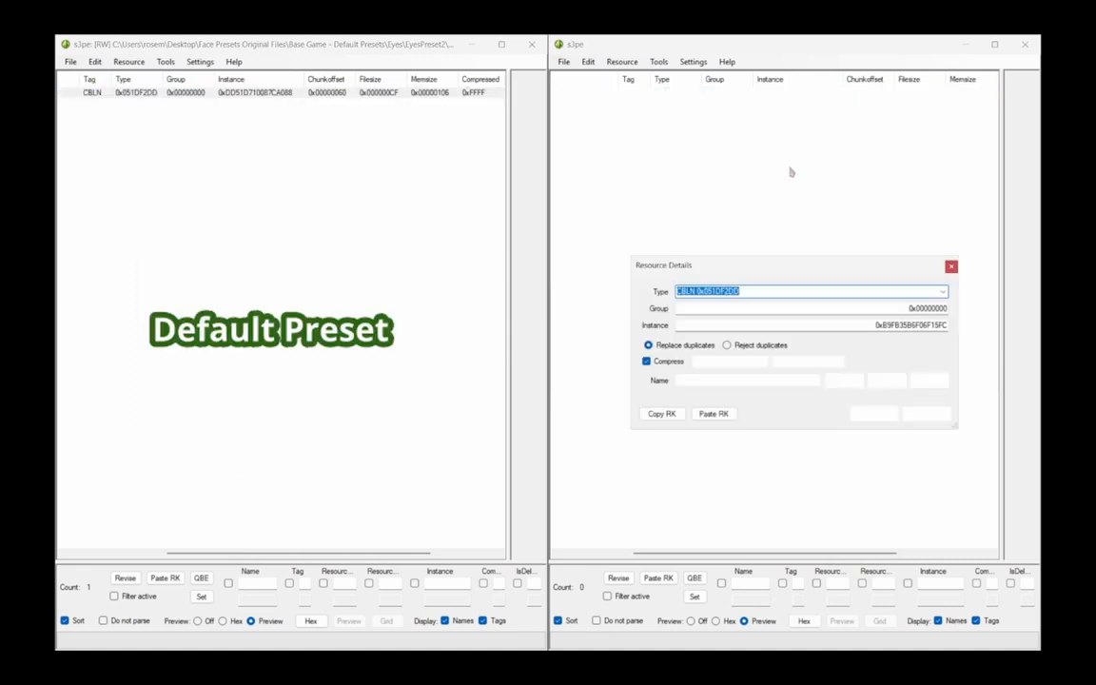
pyautogui.click(723, 417)
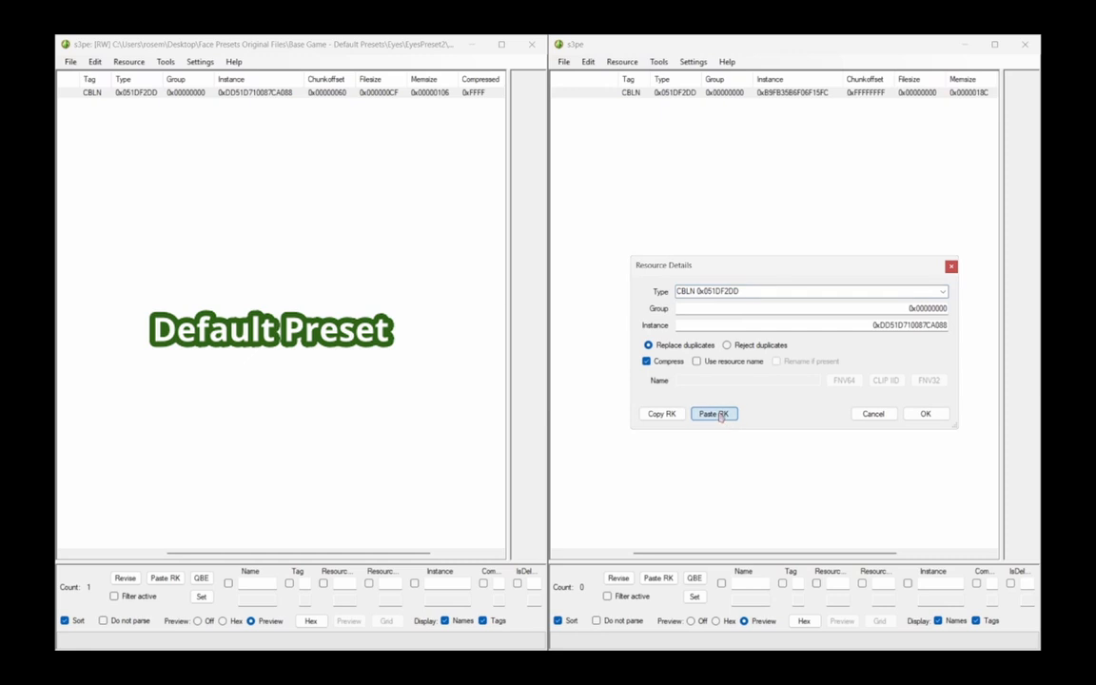
pyautogui.click(923, 415)
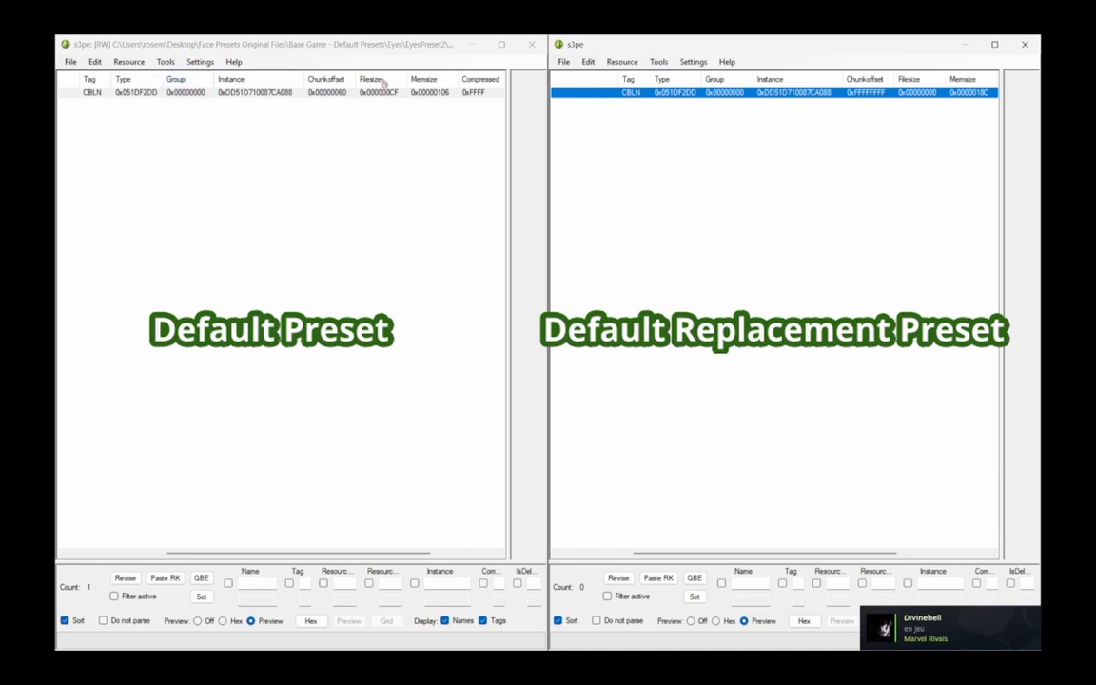
pyautogui.hotkey('ctrl', 's')
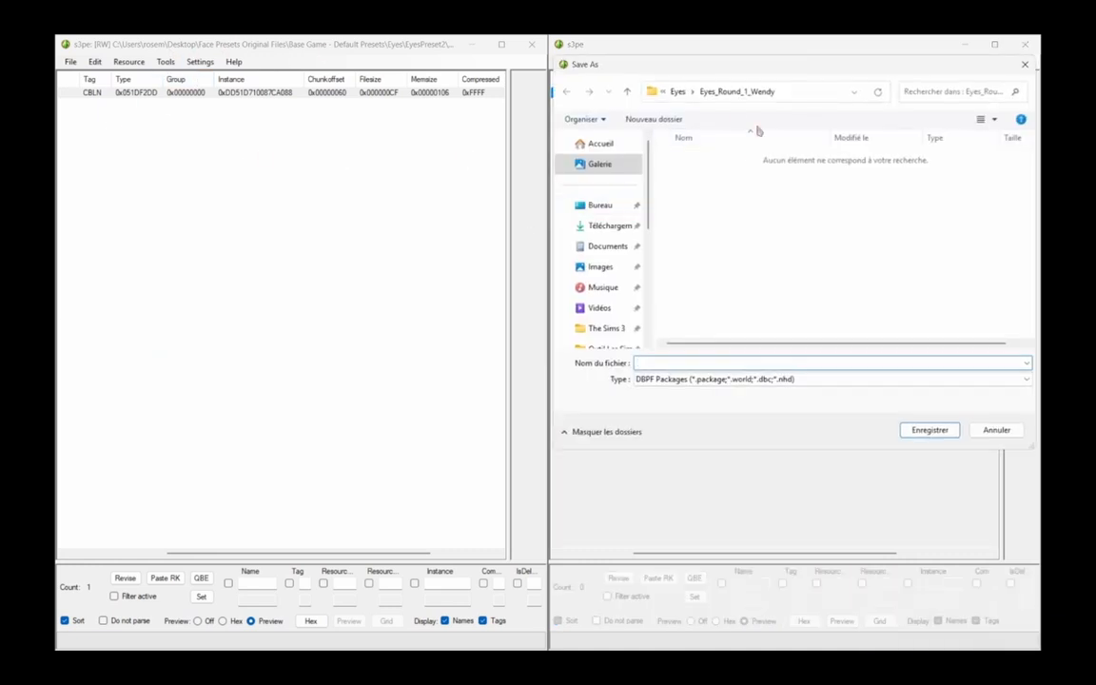
pyautogui.scroll(-3, 614, 285)
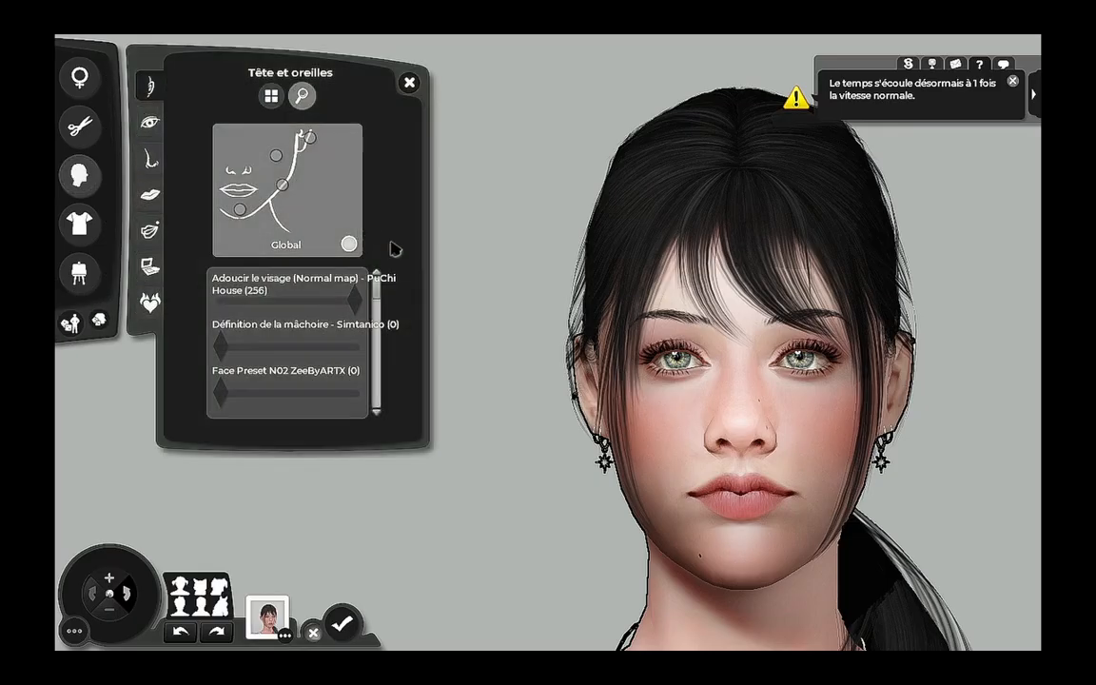
# - Switch to The Sims 3 Create a Sim and show the basic presets of the Yeux category
pyautogui.click(150, 125)
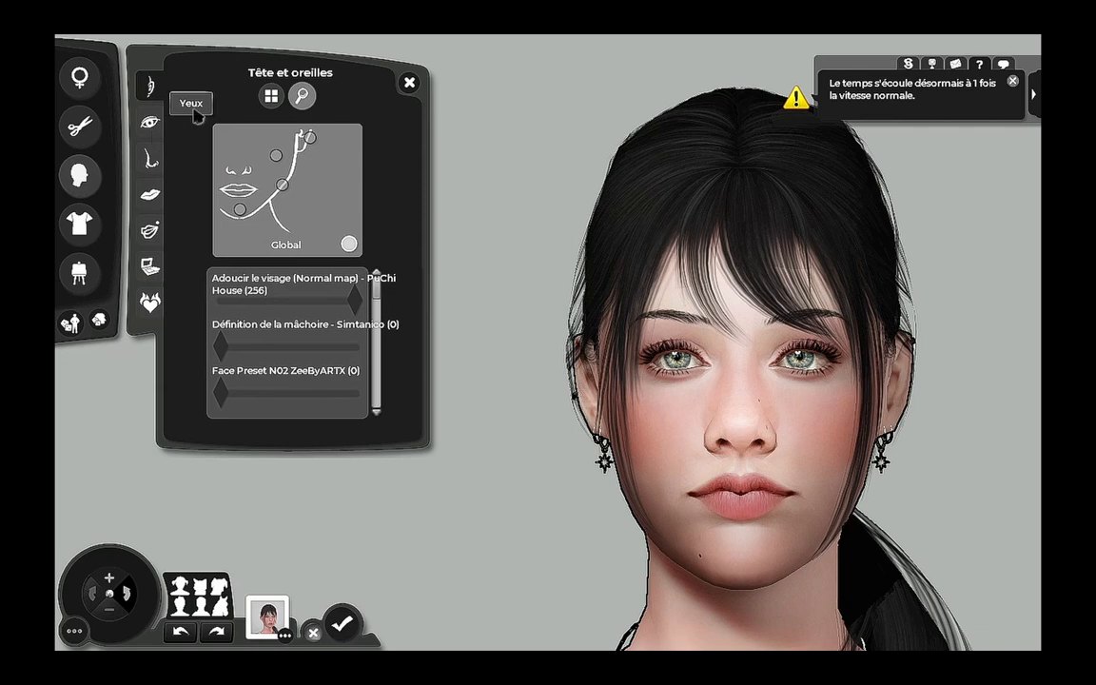
pyautogui.click(271, 95)
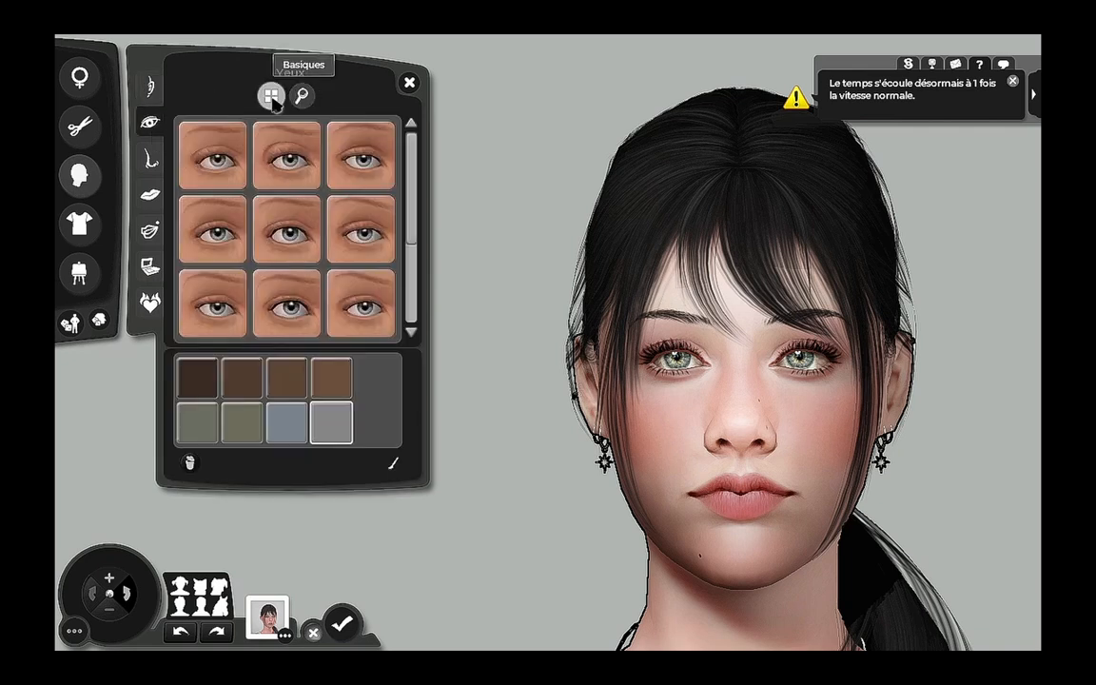
pyautogui.scroll(-1, 440, 303)
pyautogui.moveTo(438, 298); pyautogui.dragTo(469, 133)
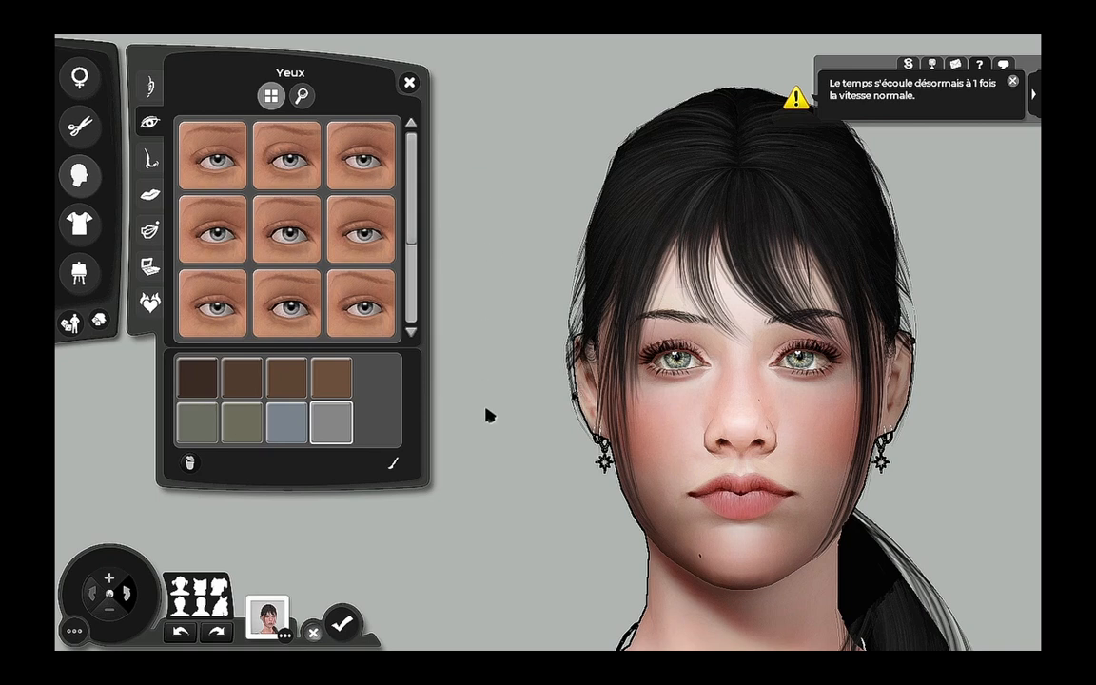
# - Try the basic eye presets of the first three rows one after another on the sim and check the face from near and far
pyautogui.click(219, 167)
pyautogui.click(290, 157)
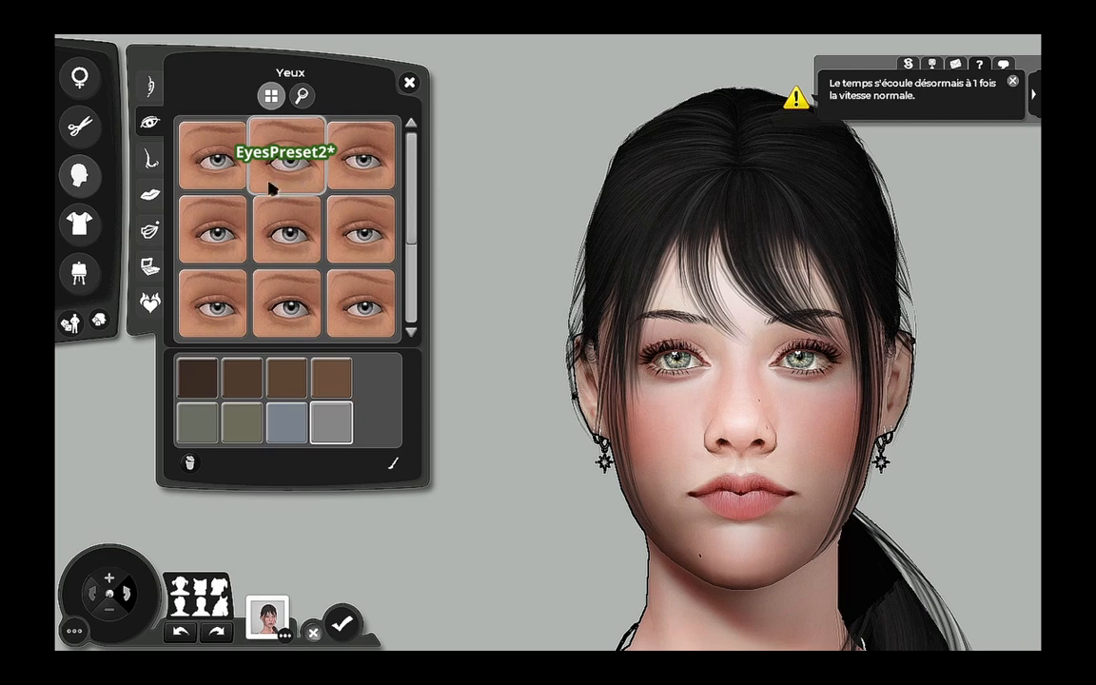
pyautogui.click(363, 164)
pyautogui.click(366, 236)
pyautogui.click(290, 236)
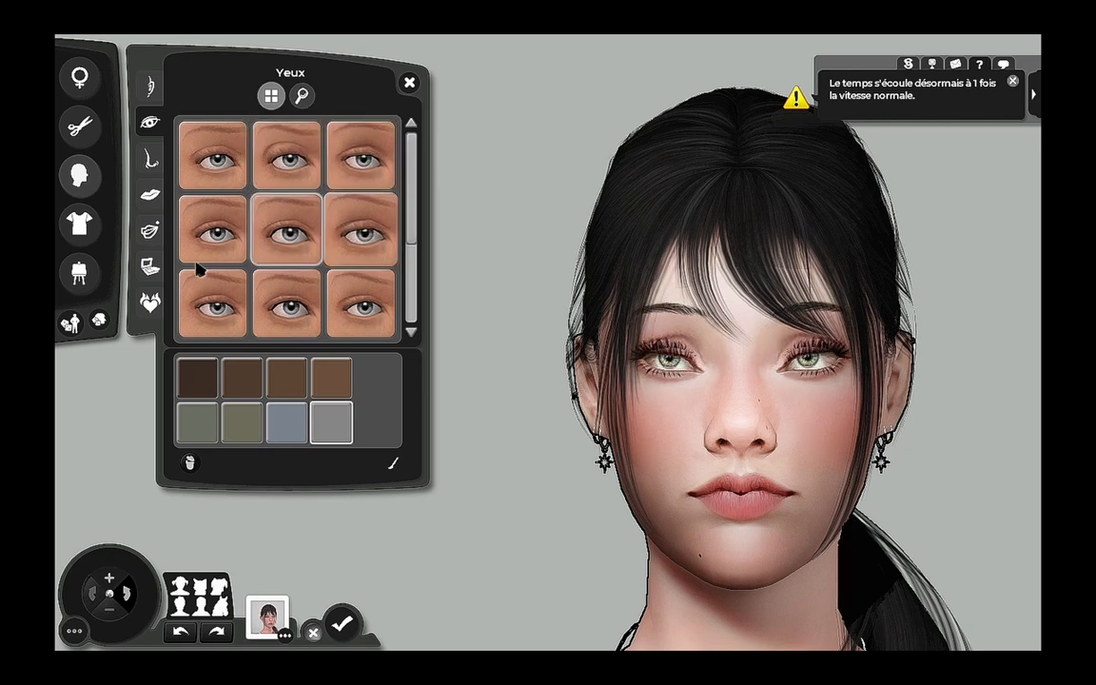
pyautogui.click(207, 250)
pyautogui.click(218, 309)
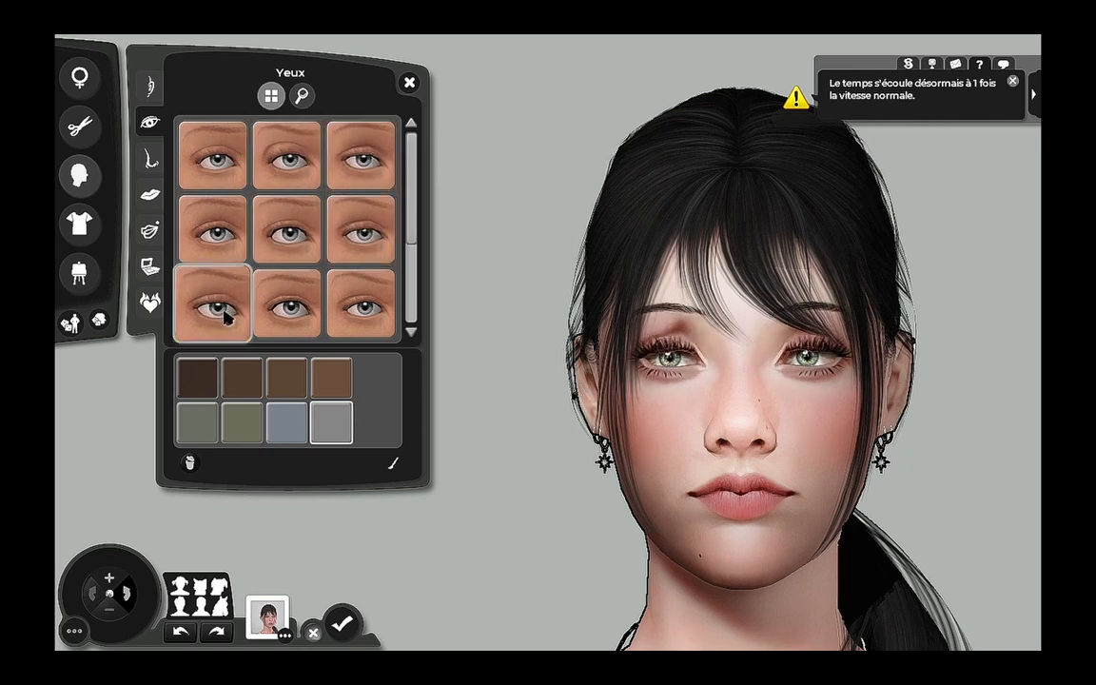
pyautogui.click(287, 302)
pyautogui.click(381, 295)
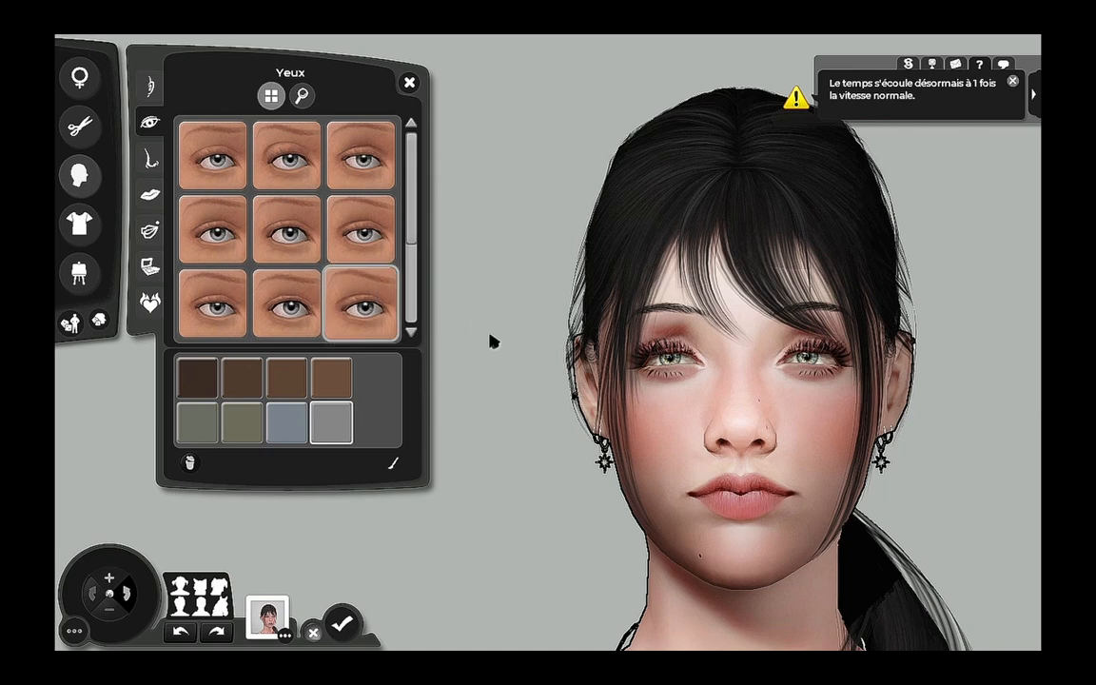
pyautogui.scroll(-2, 492, 340)
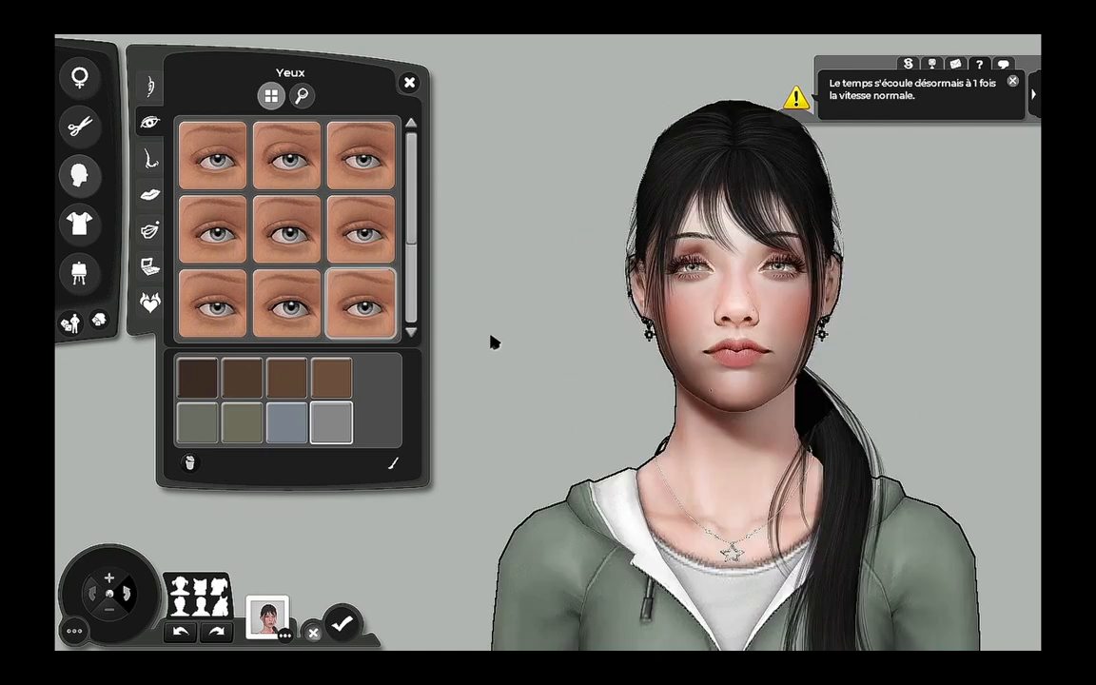
pyautogui.scroll(2, 493, 300)
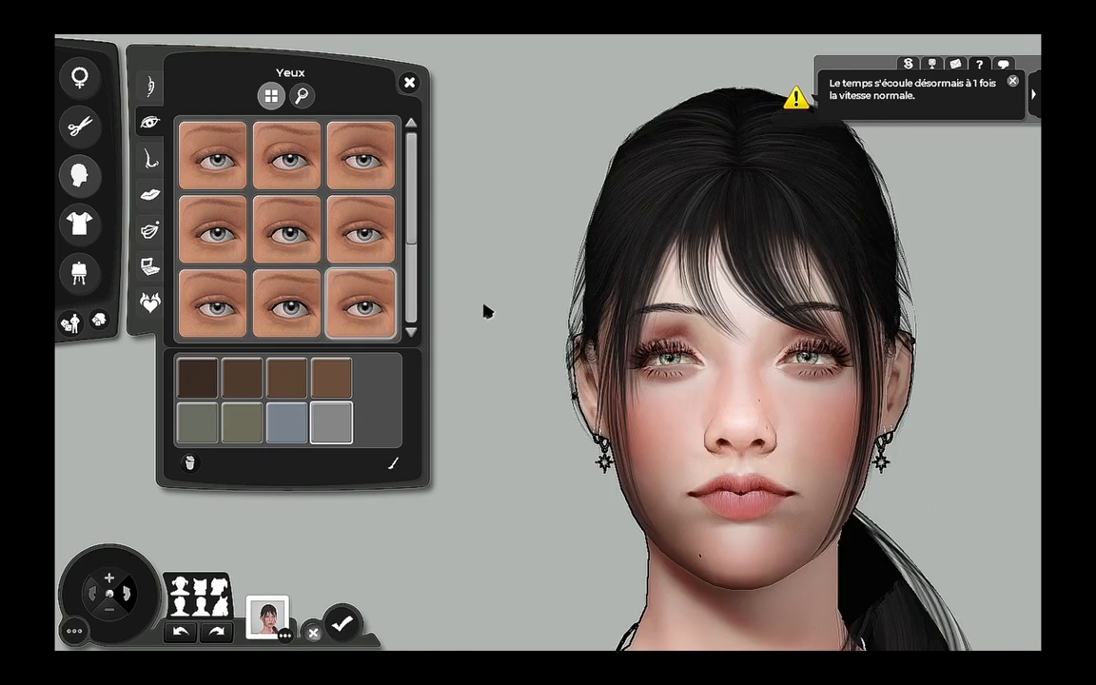
# - Apply EyesPreset2 to the sim again and look through the presets further down the eye list
pyautogui.click(329, 249)
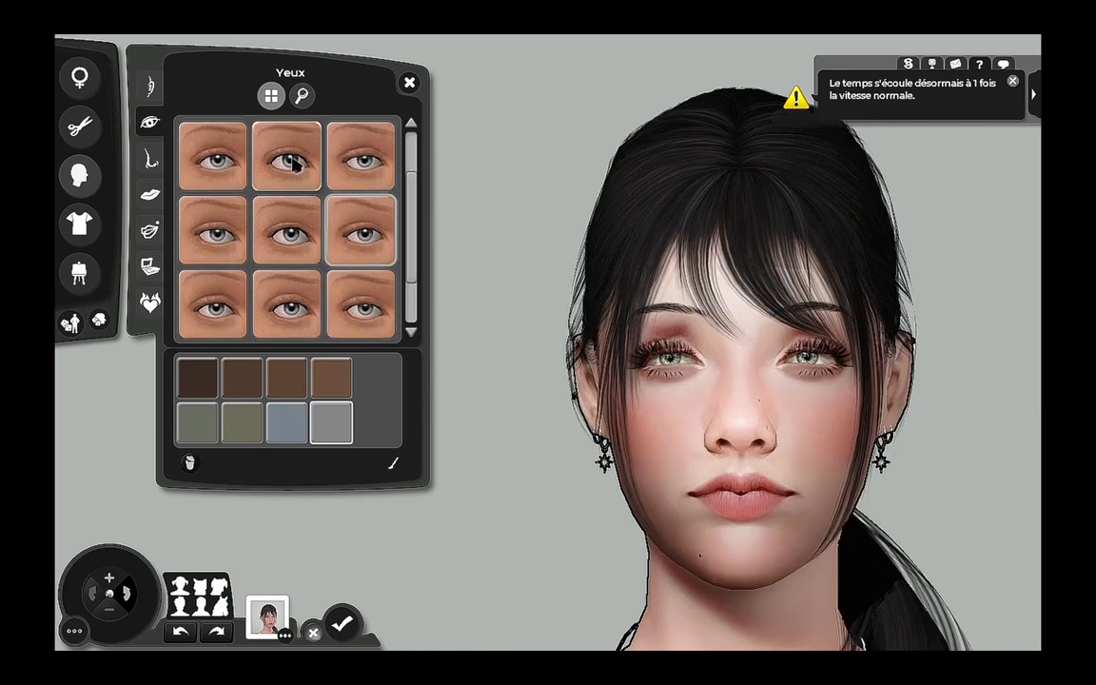
pyautogui.click(294, 162)
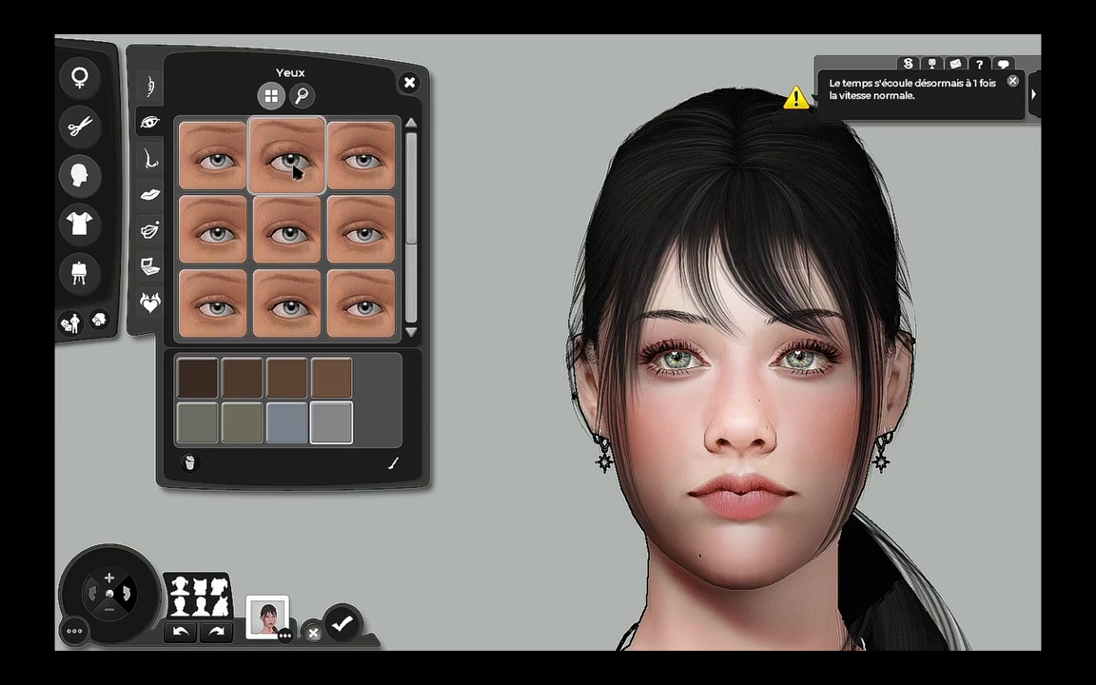
pyautogui.scroll(-2, 395, 286)
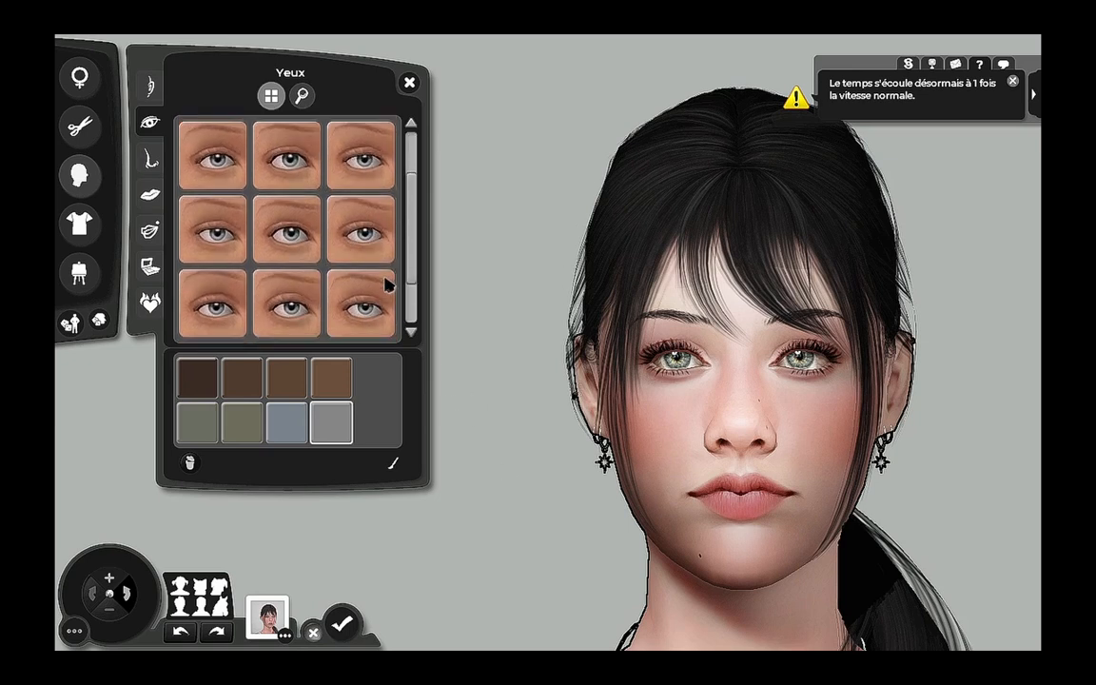
pyautogui.click(359, 308)
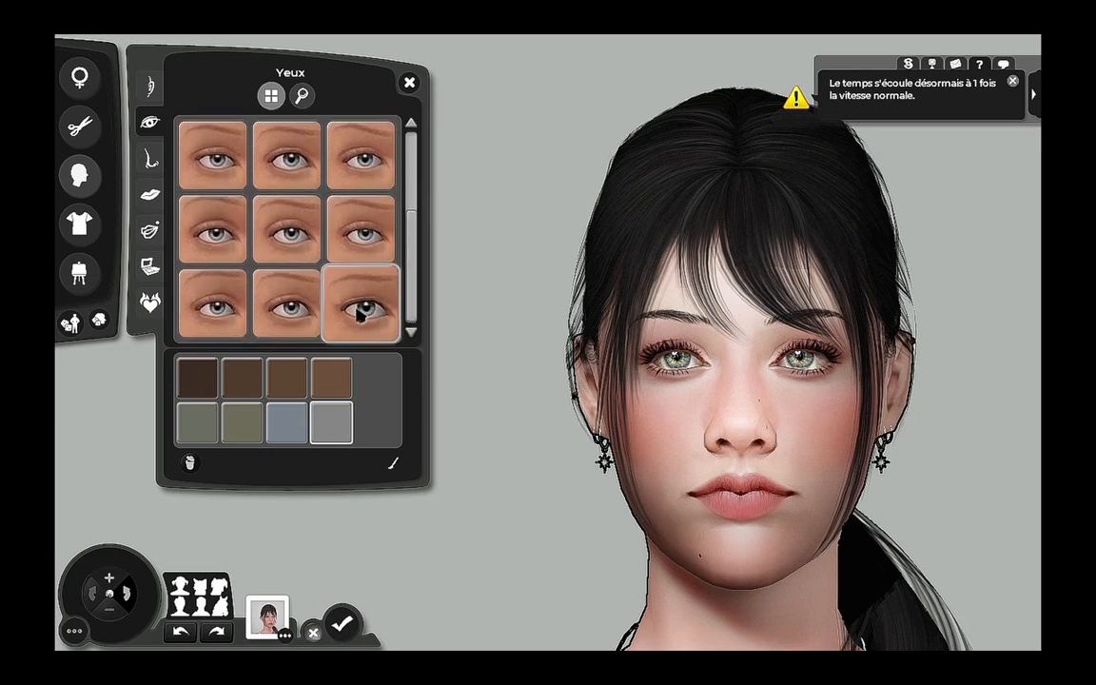
pyautogui.click(305, 310)
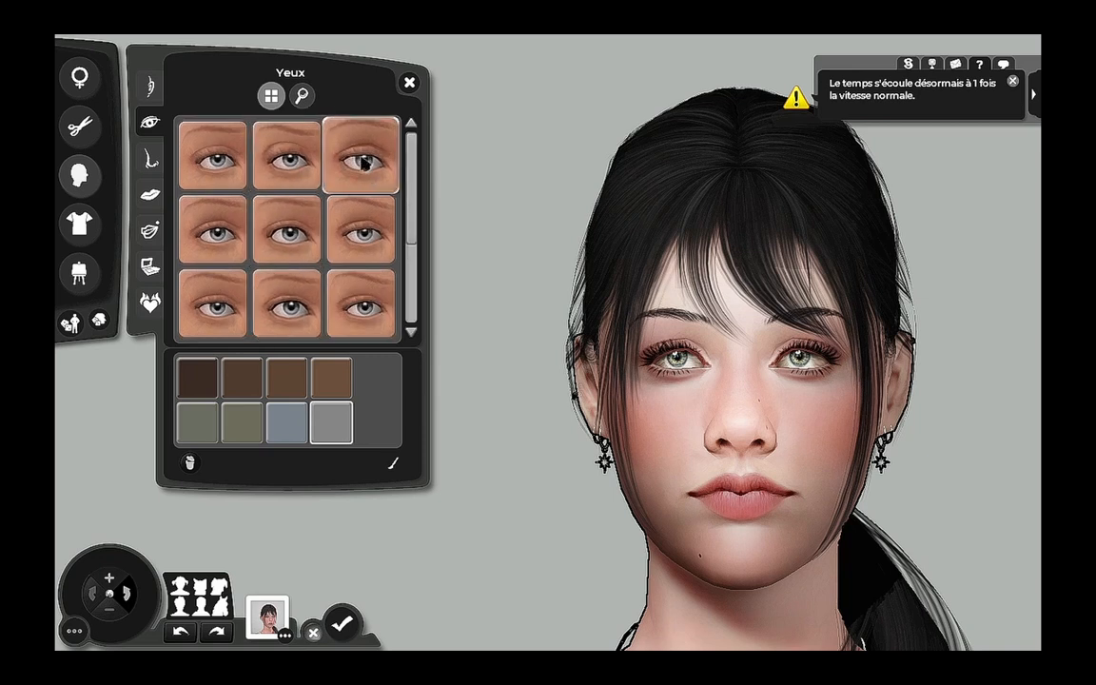
# - Compare the three second-row eye presets on the sim and finish by reapplying EyesPreset2
pyautogui.click(361, 232)
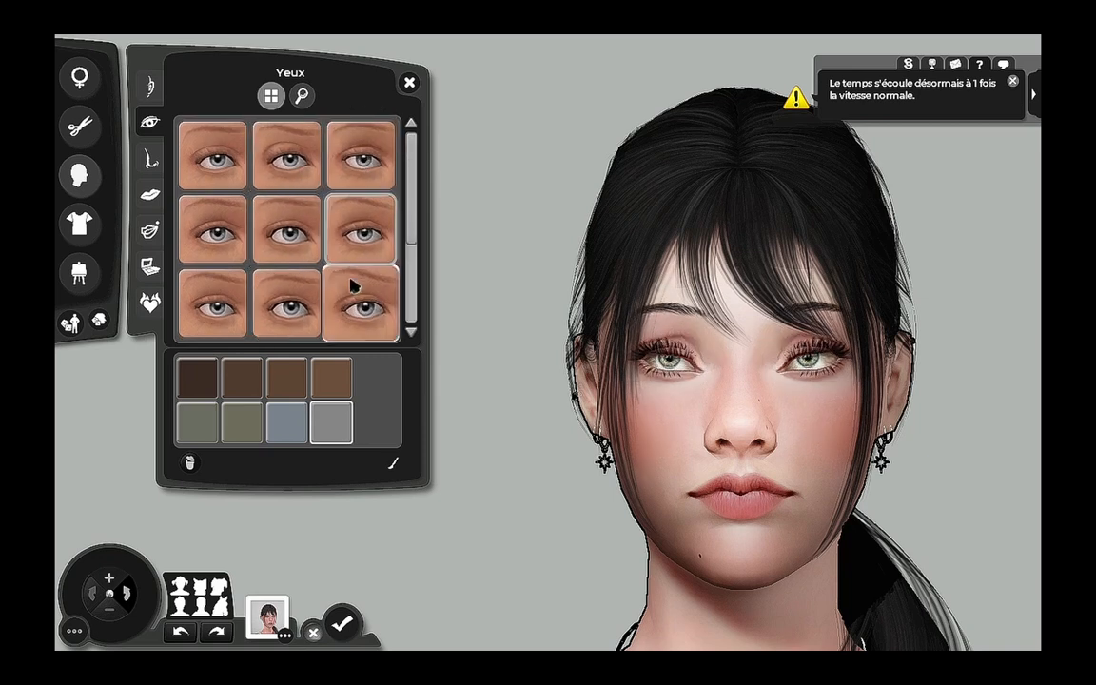
pyautogui.click(288, 236)
pyautogui.click(224, 248)
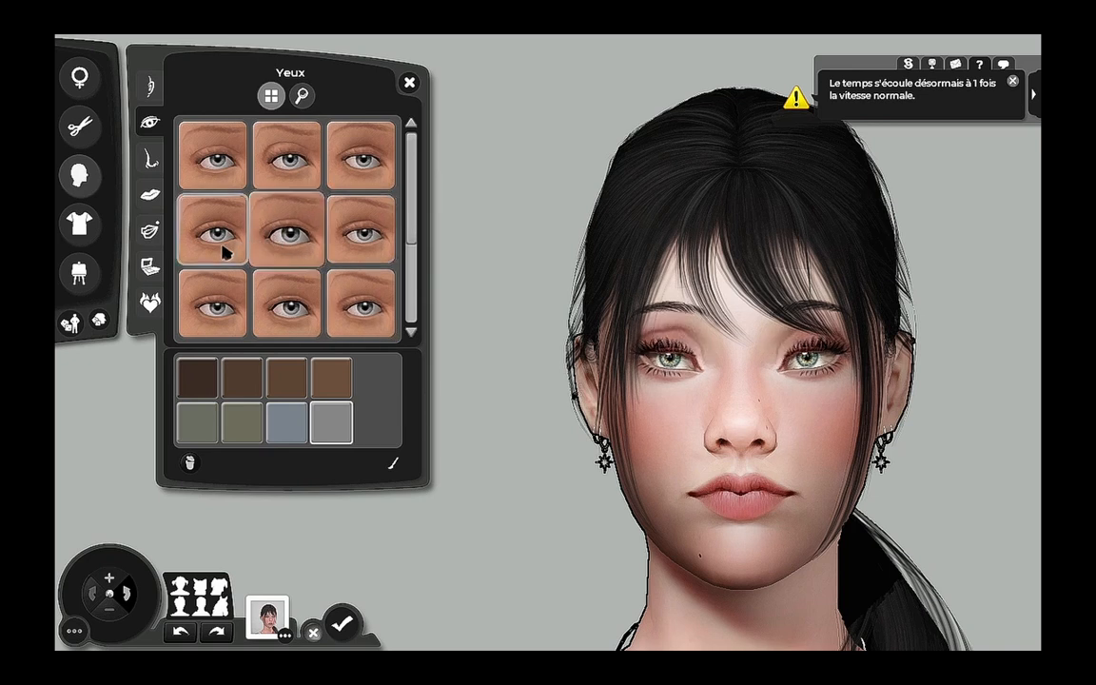
pyautogui.click(302, 152)
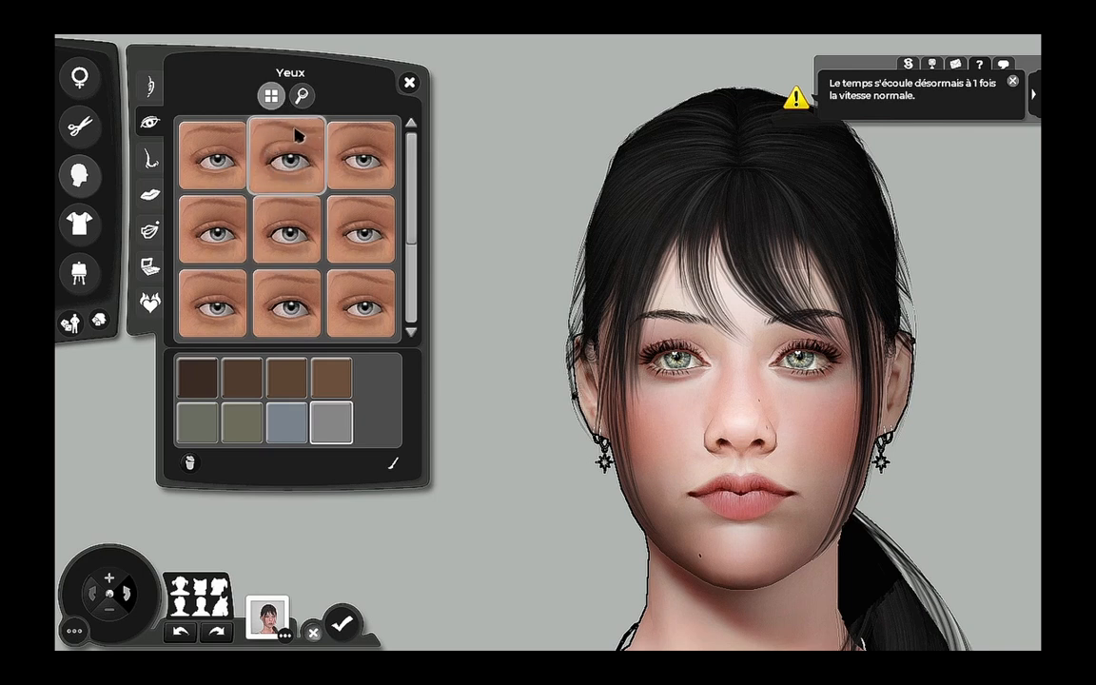
# - Look through the full list of eye presets and examine the sim's face with the replaced preset applied
pyautogui.scroll(-2, 376, 190)
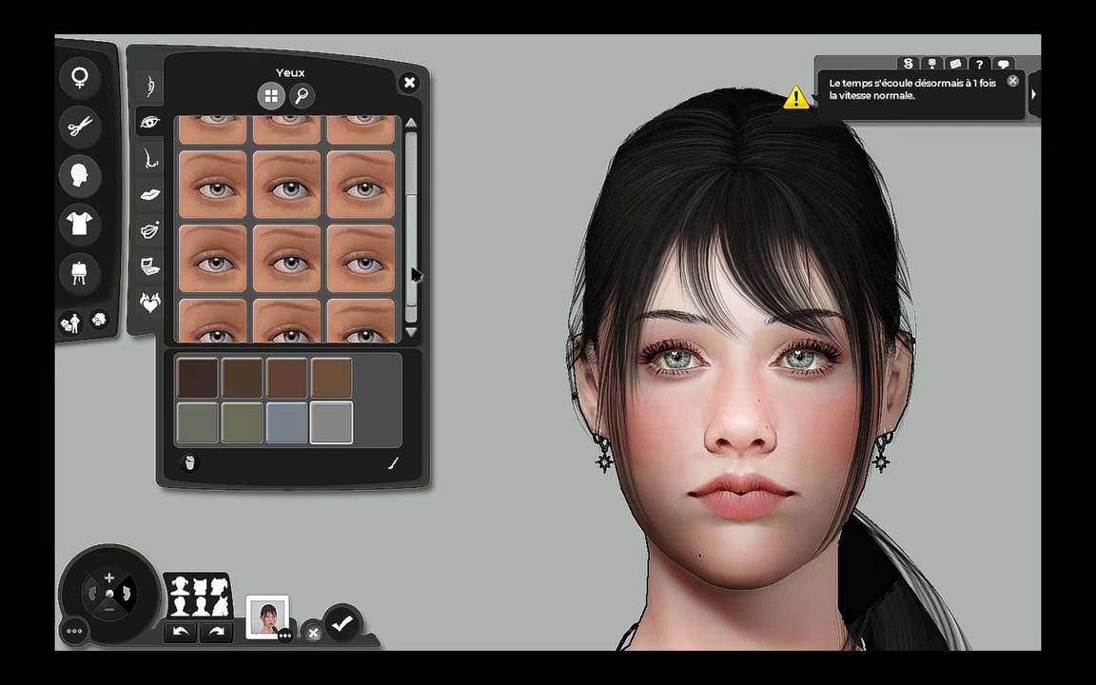
pyautogui.scroll(2, 361, 204)
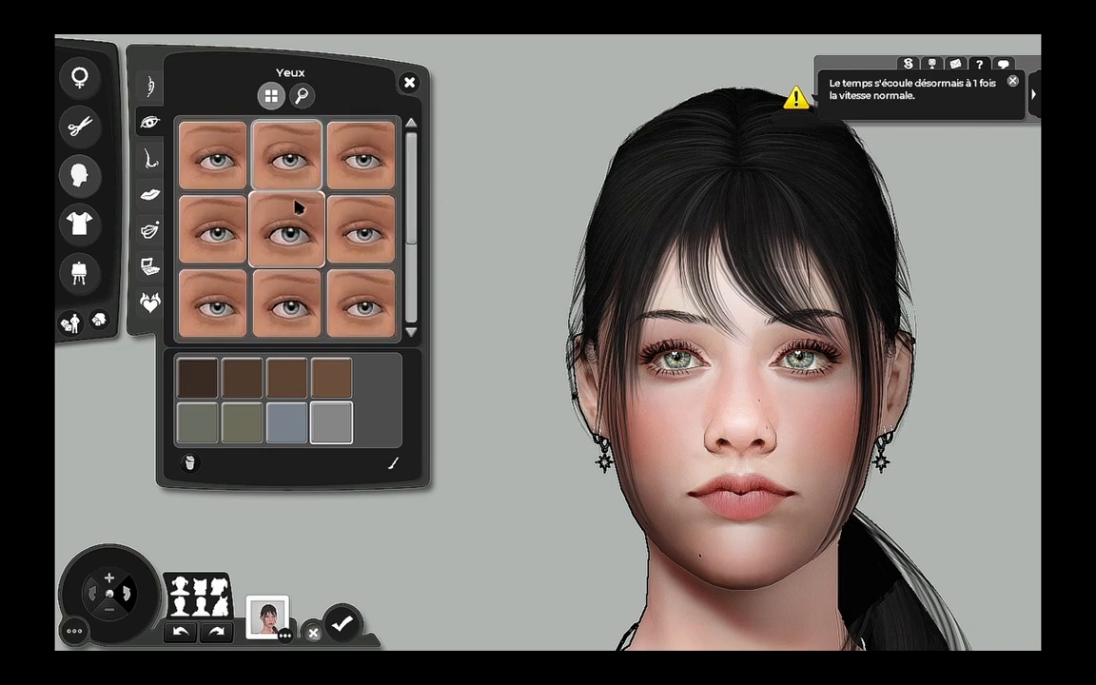
pyautogui.scroll(-3, 512, 273)
pyautogui.scroll(3, 512, 273)
pyautogui.scroll(-2, 381, 190)
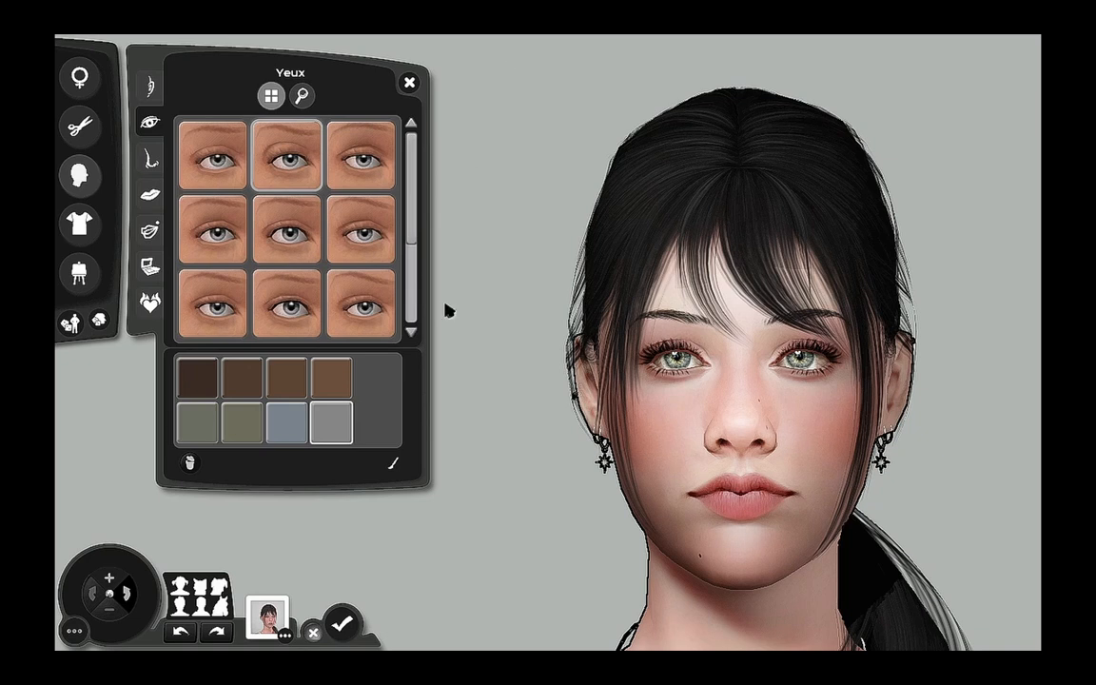
pyautogui.scroll(-2, 421, 208)
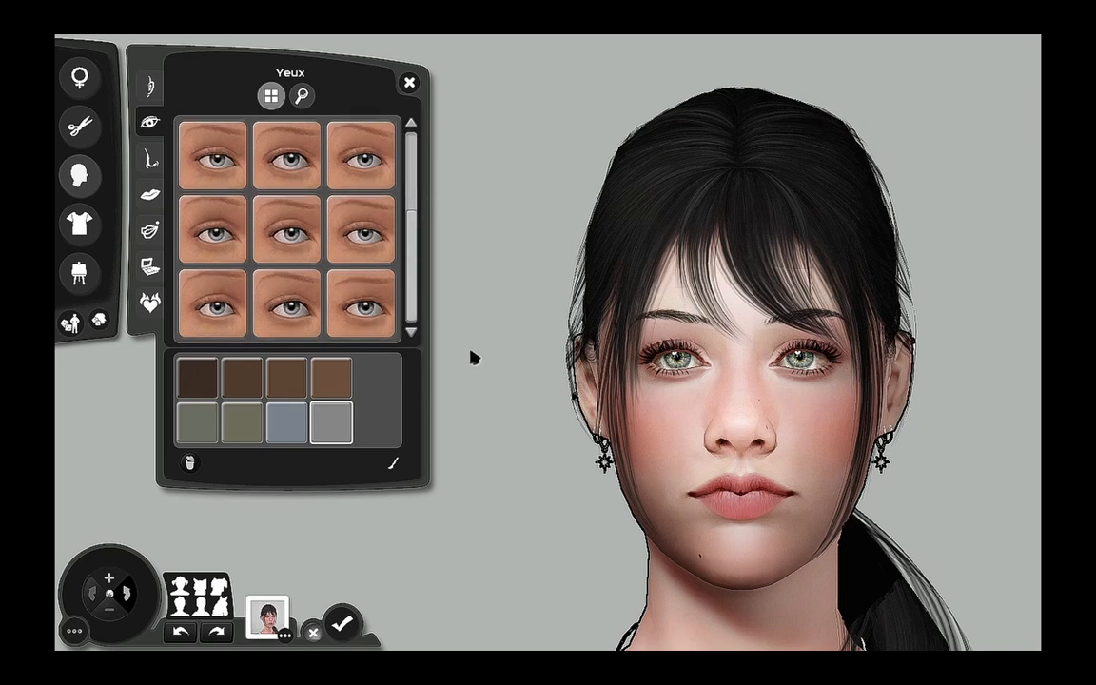
pyautogui.scroll(2, 419, 302)
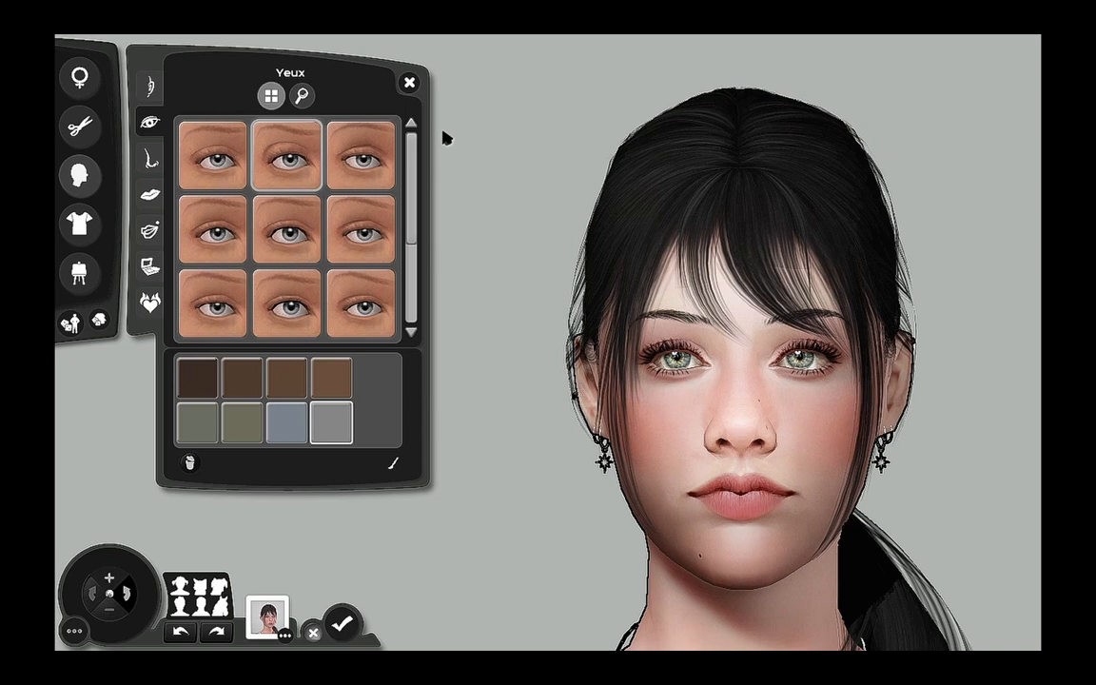
pyautogui.scroll(-3, 472, 143)
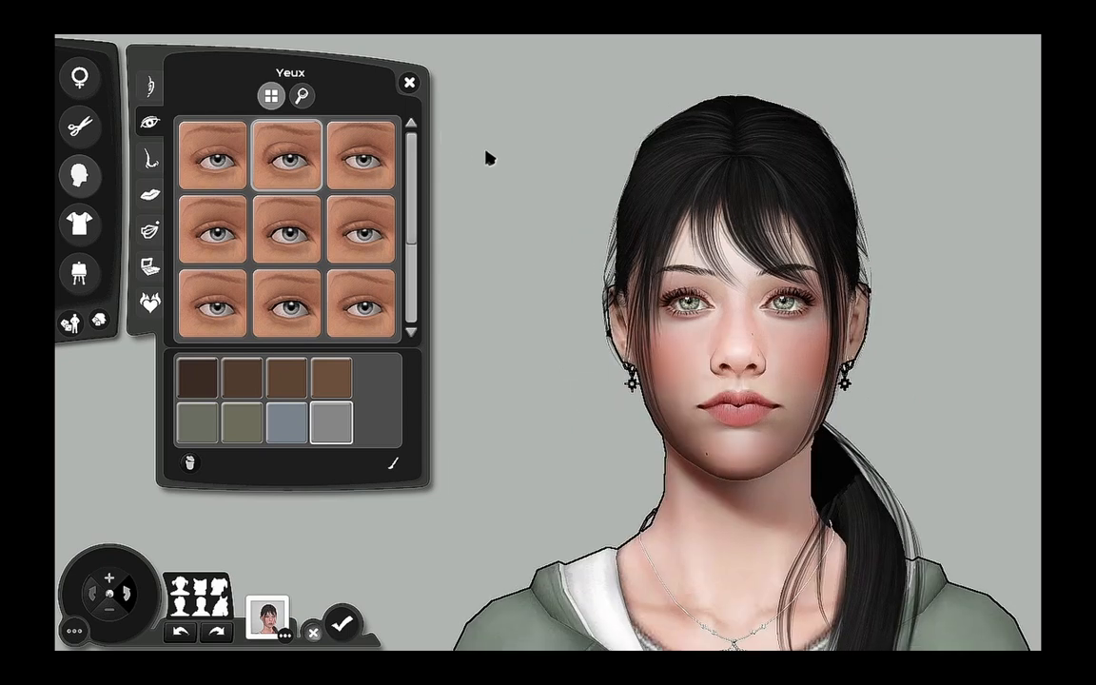